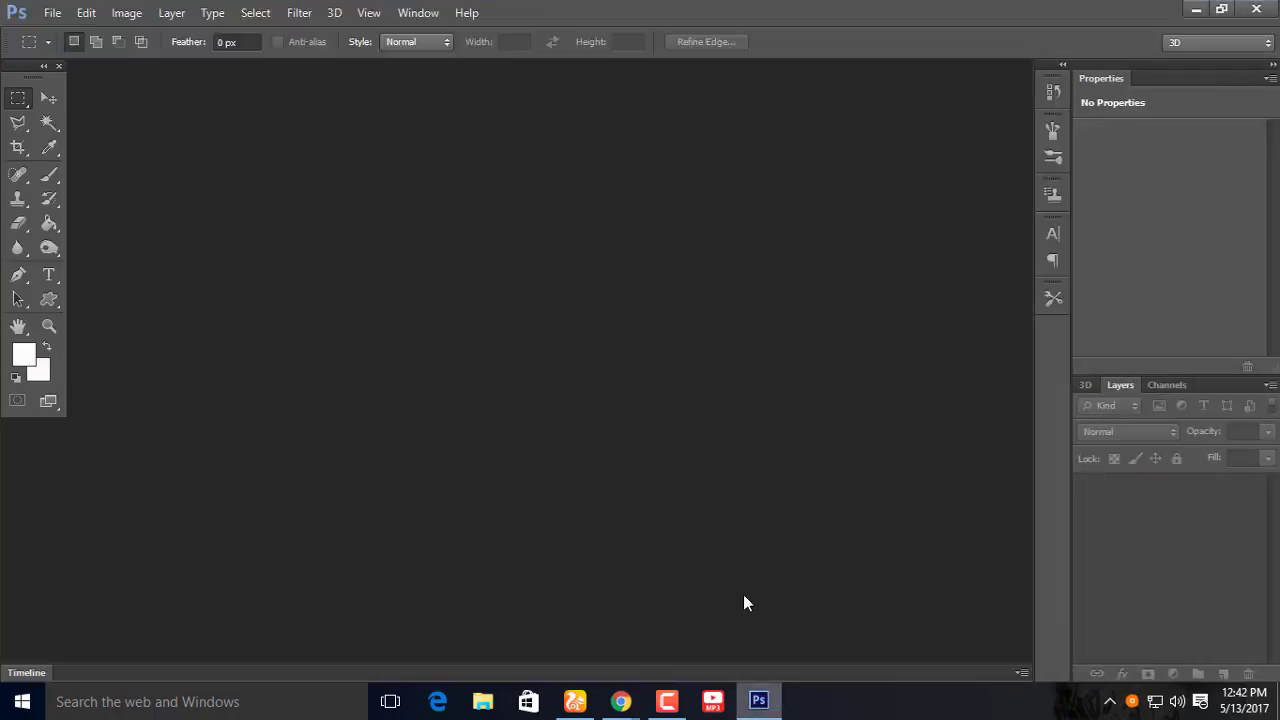
- Create a new 600 × 600 pixel white document
left_click(51, 13)
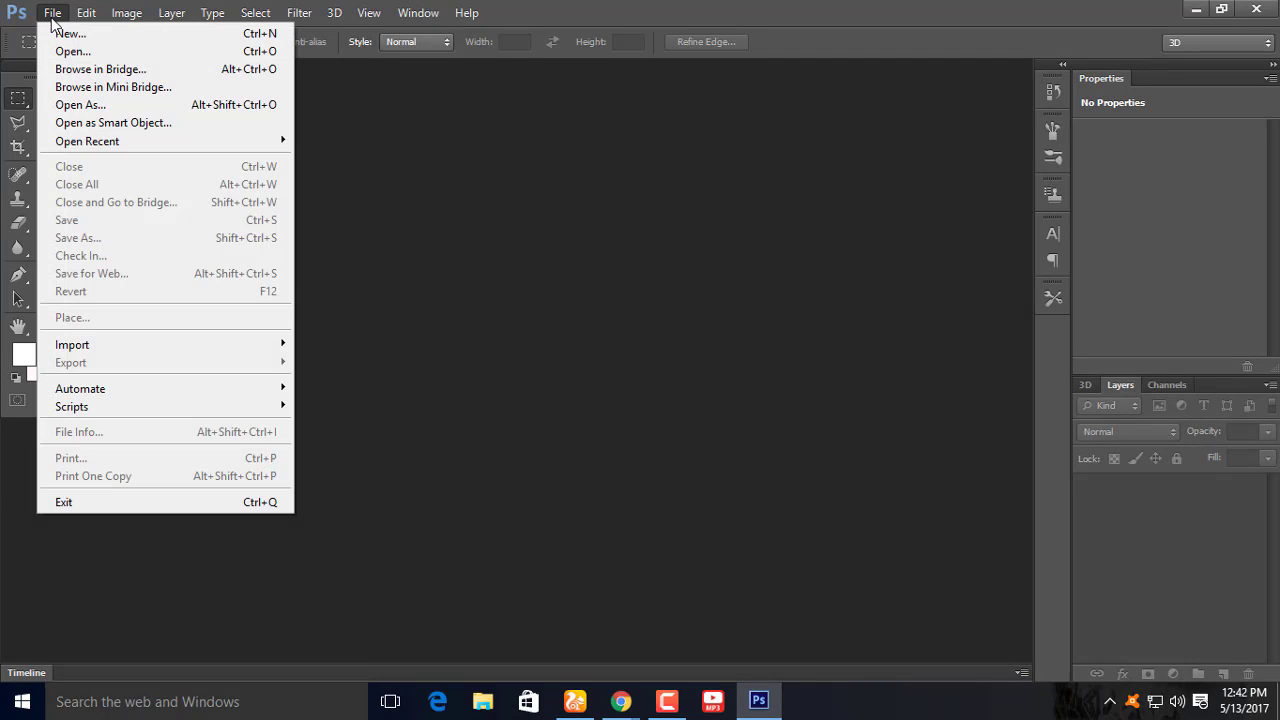
left_click(61, 31)
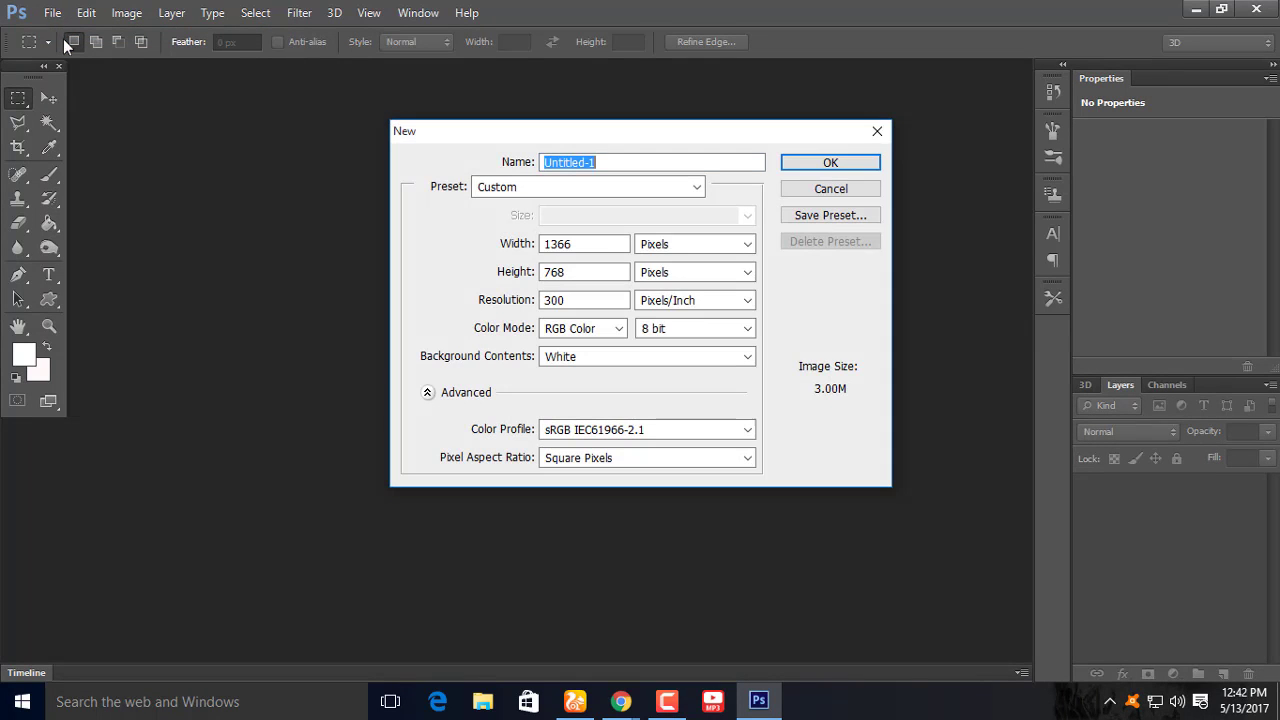
double_click(565, 244)
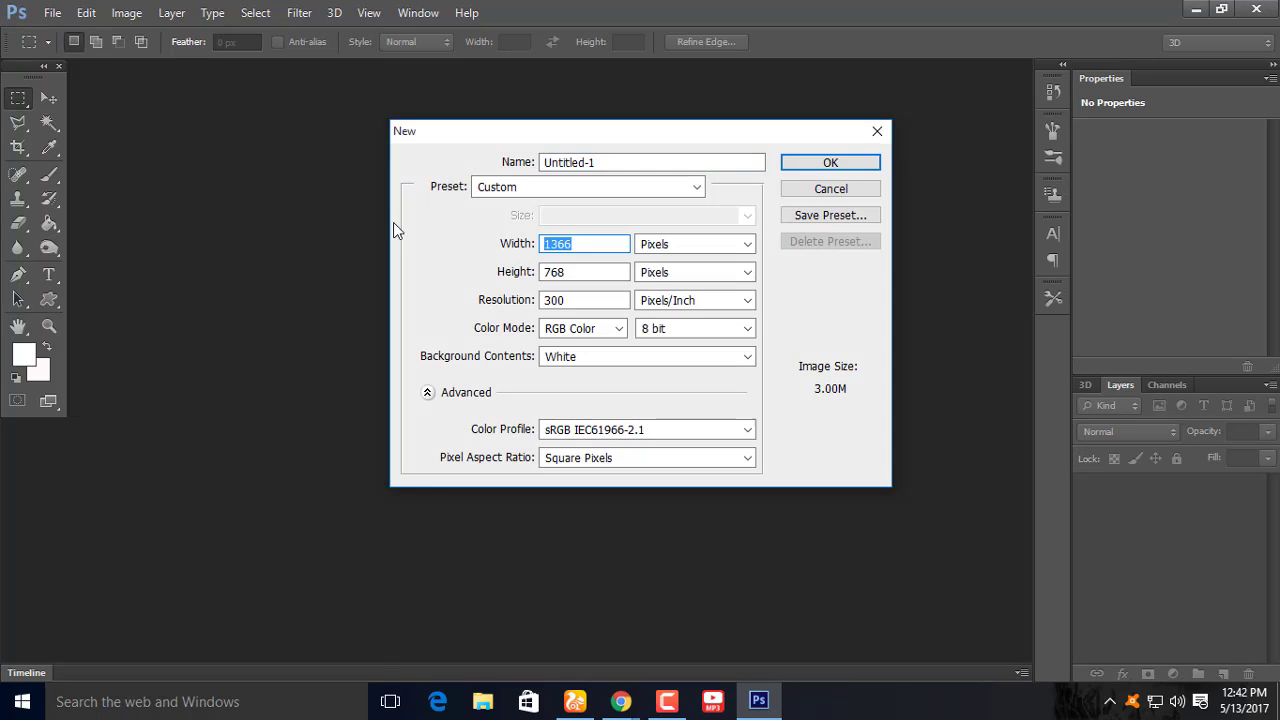
type("600")
key("Tab")
type("6")
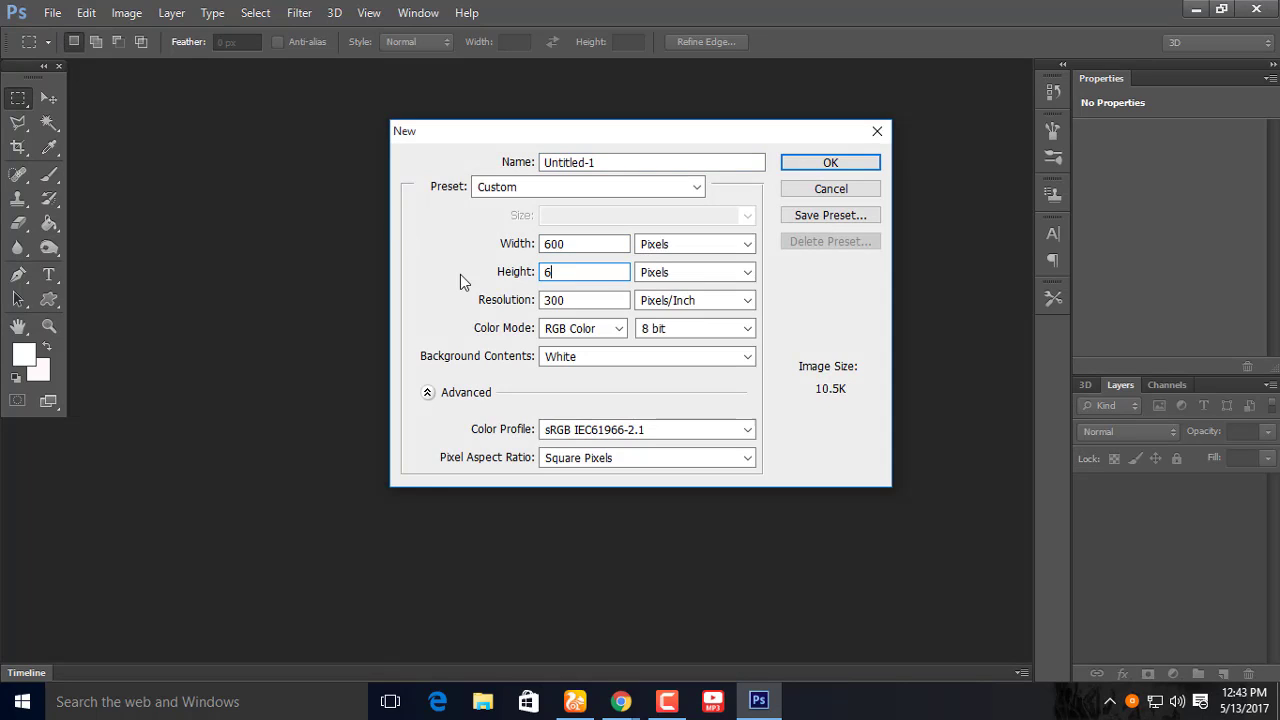
type("00")
left_click(830, 162)
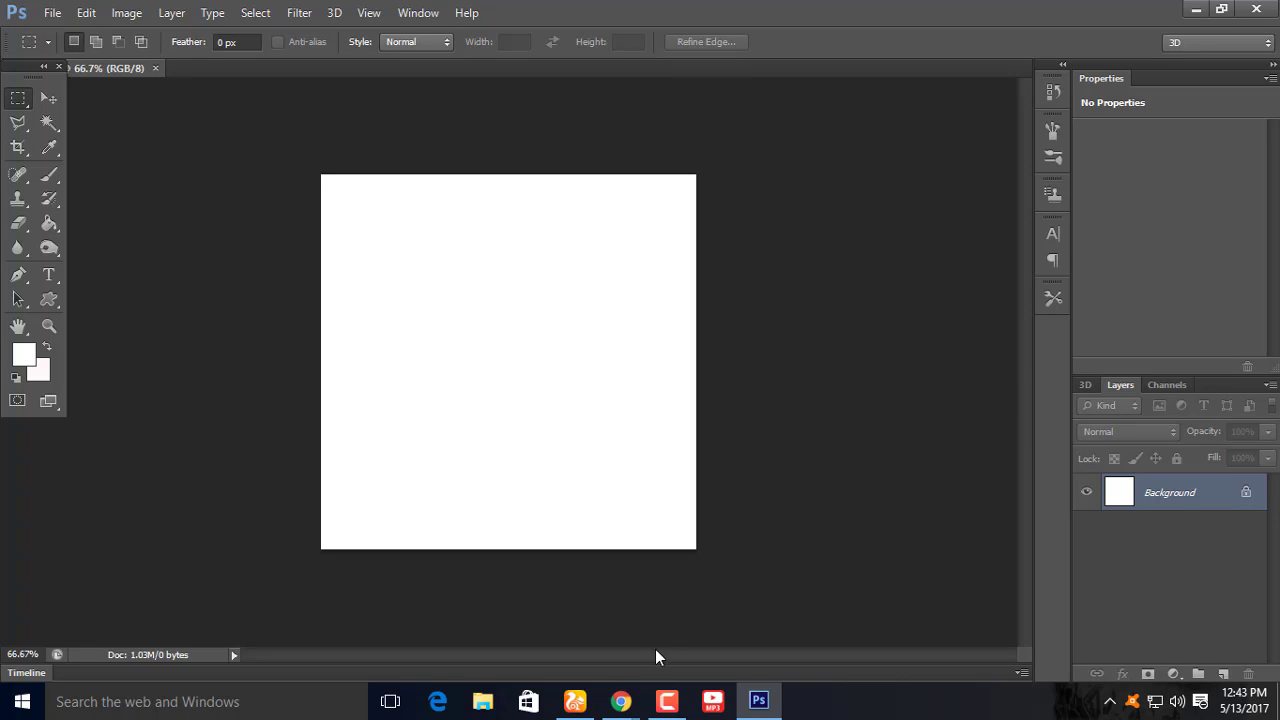
- Copy the 'utf guide' search text from the browser, then minimize the browser
left_click(575, 700)
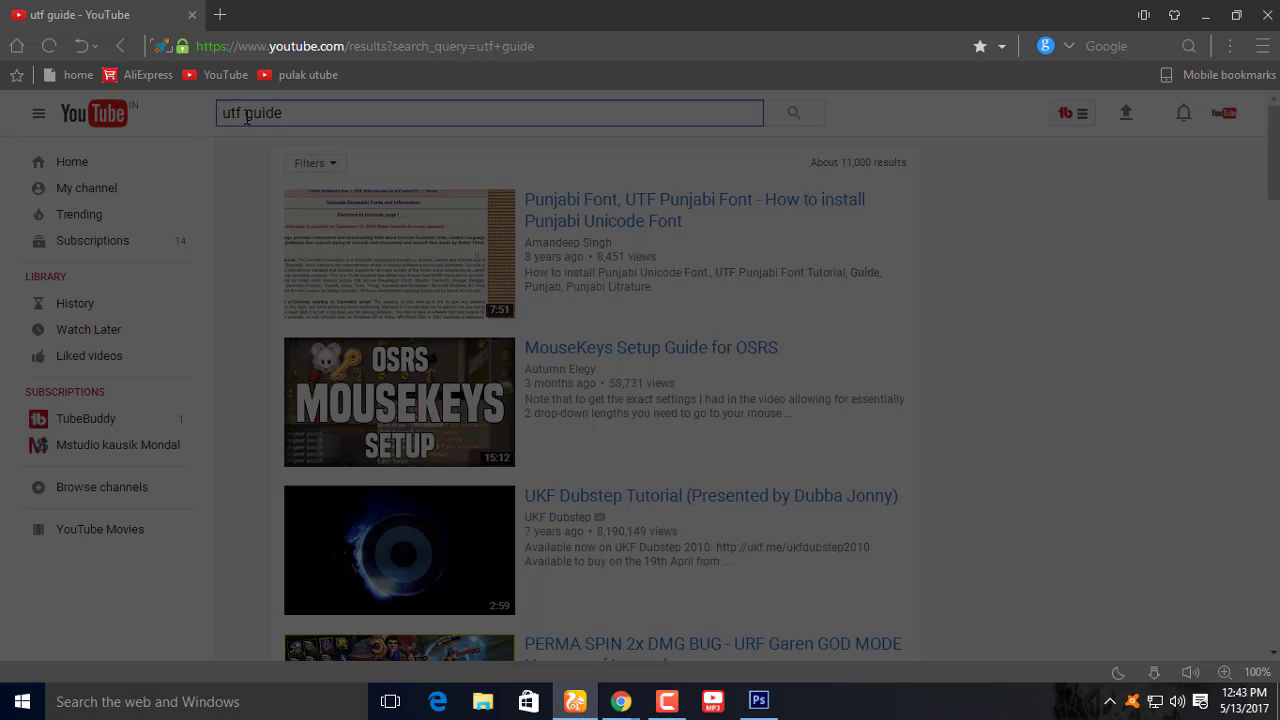
left_click_drag(290, 113, 194, 113)
right_click(229, 110)
left_click(275, 149)
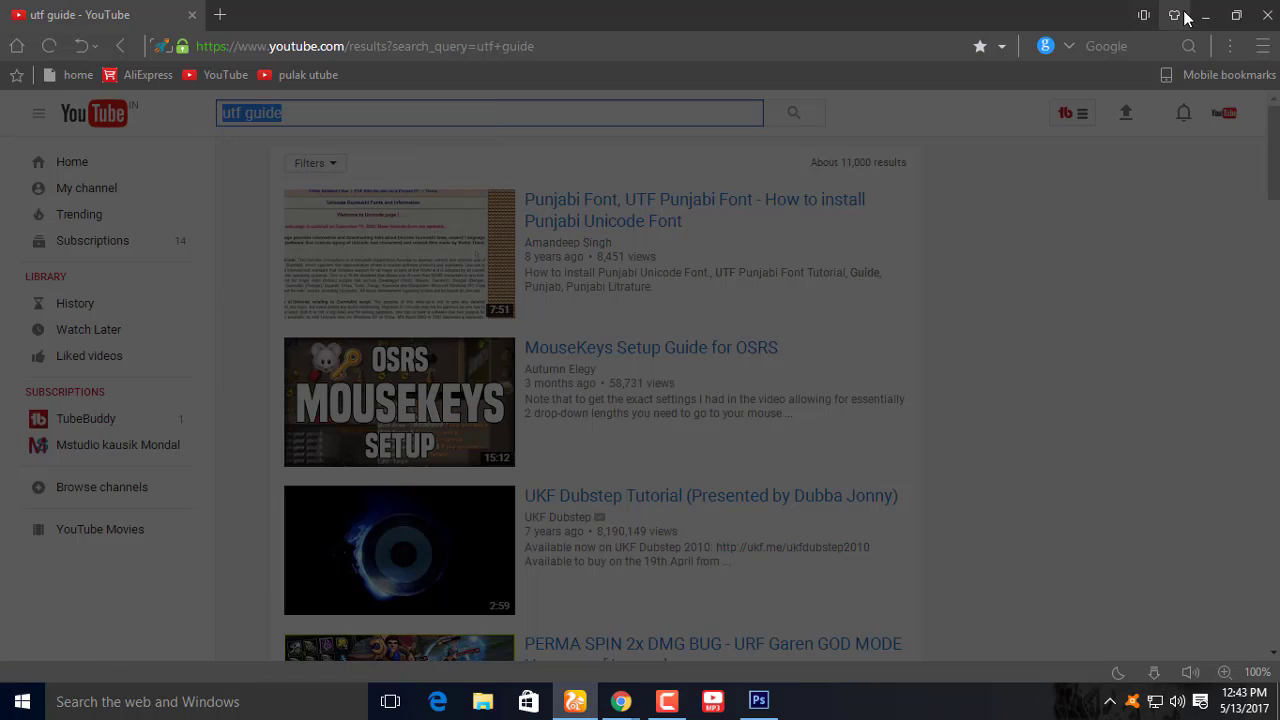
left_click(1205, 15)
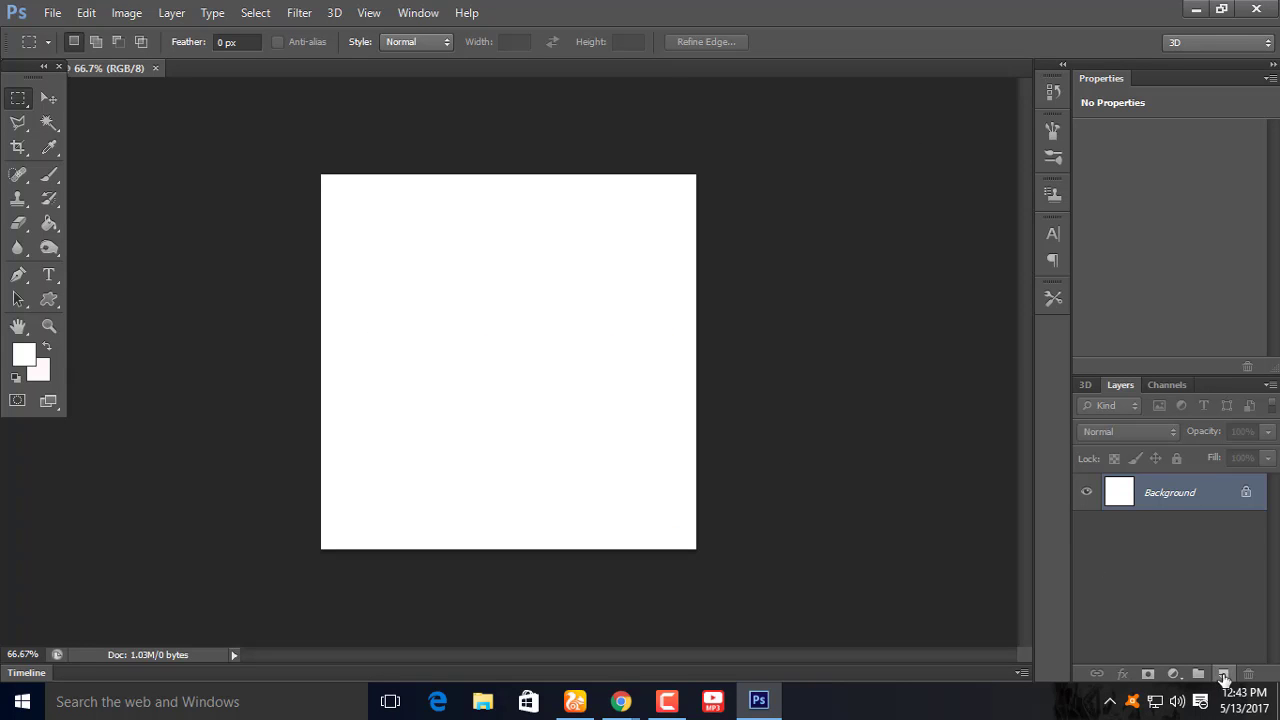
- Paste 'utf guide' as a text layer and move it toward the canvas centre
left_click(1223, 673)
left_click(48, 274)
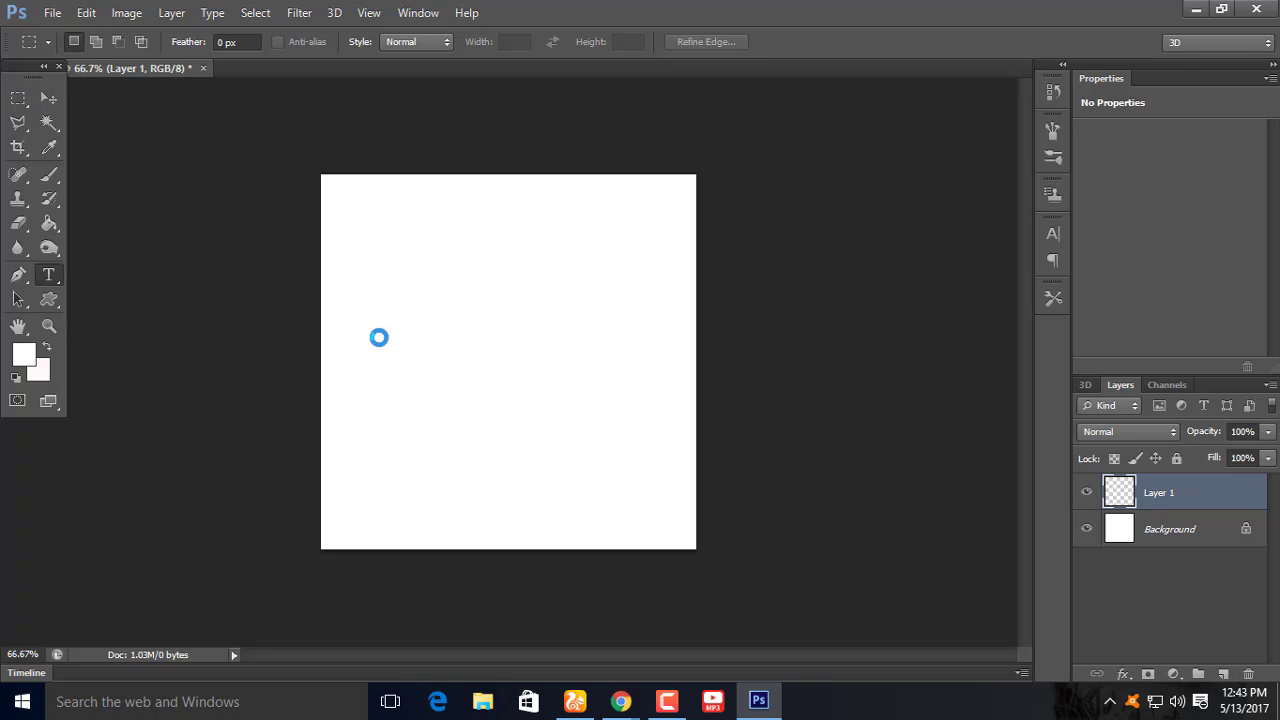
right_click(376, 339)
left_click(403, 274)
right_click(402, 318)
left_click(406, 292)
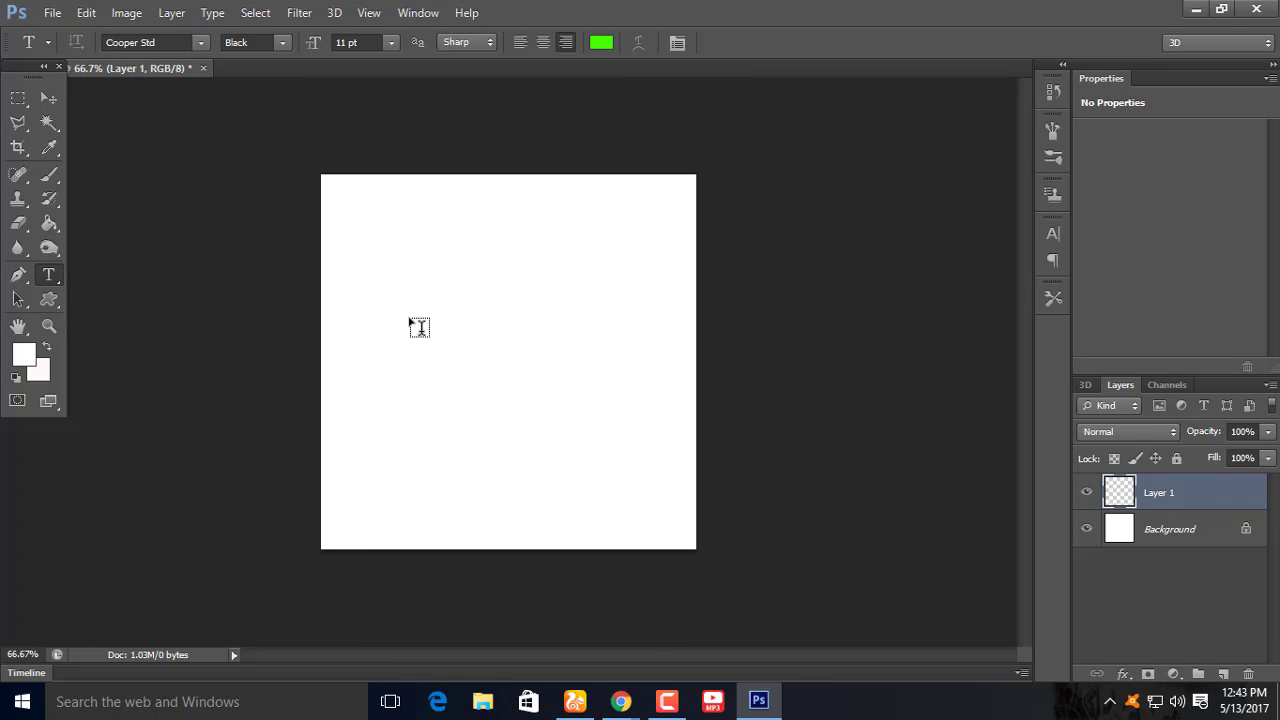
left_click(419, 327)
right_click(408, 312)
left_click(446, 398)
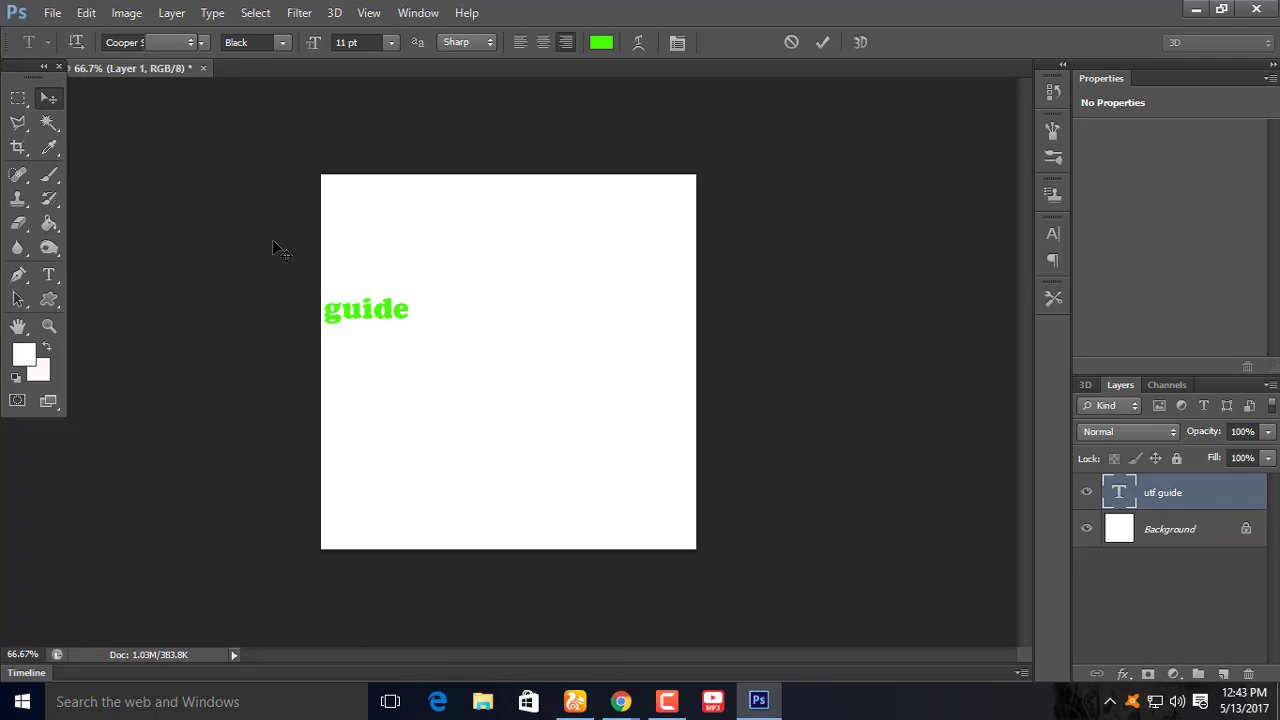
left_click_drag(272, 250, 543, 323)
- Hide the utf guide text layer and stack a new empty Layer 1 above it
left_click(1086, 492)
left_click(1172, 552)
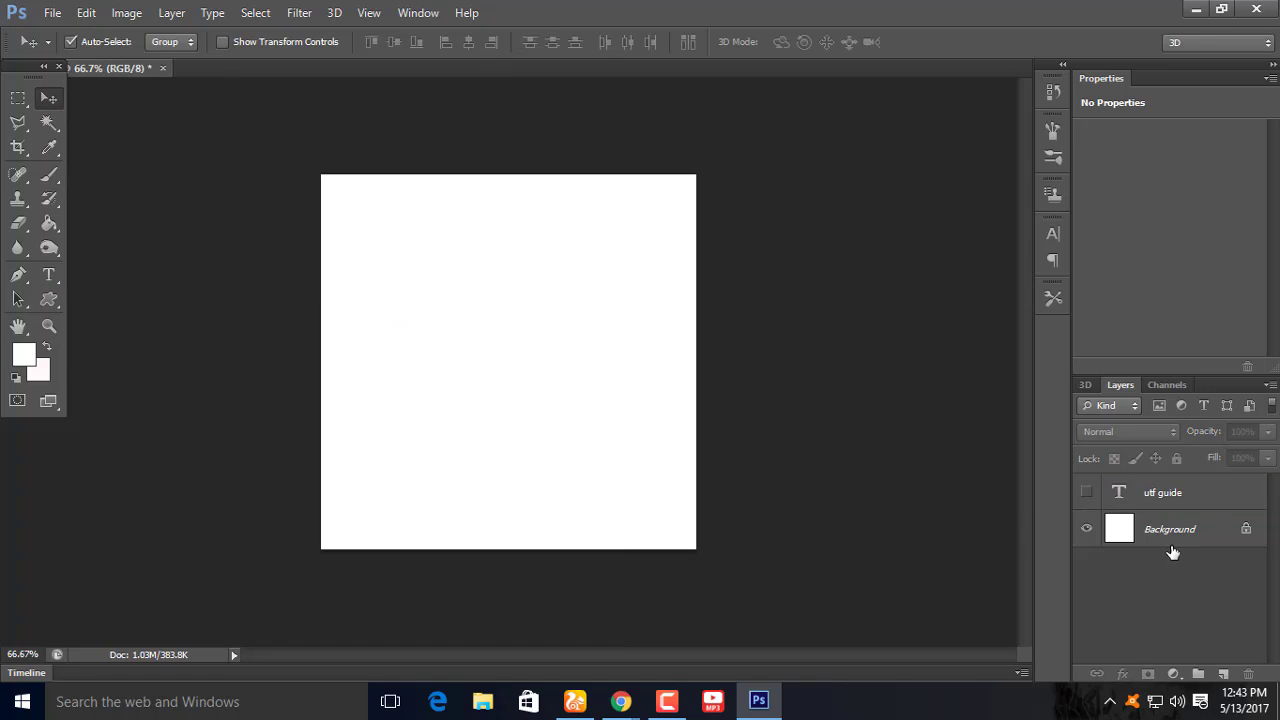
left_click(1170, 530)
left_click(1222, 673)
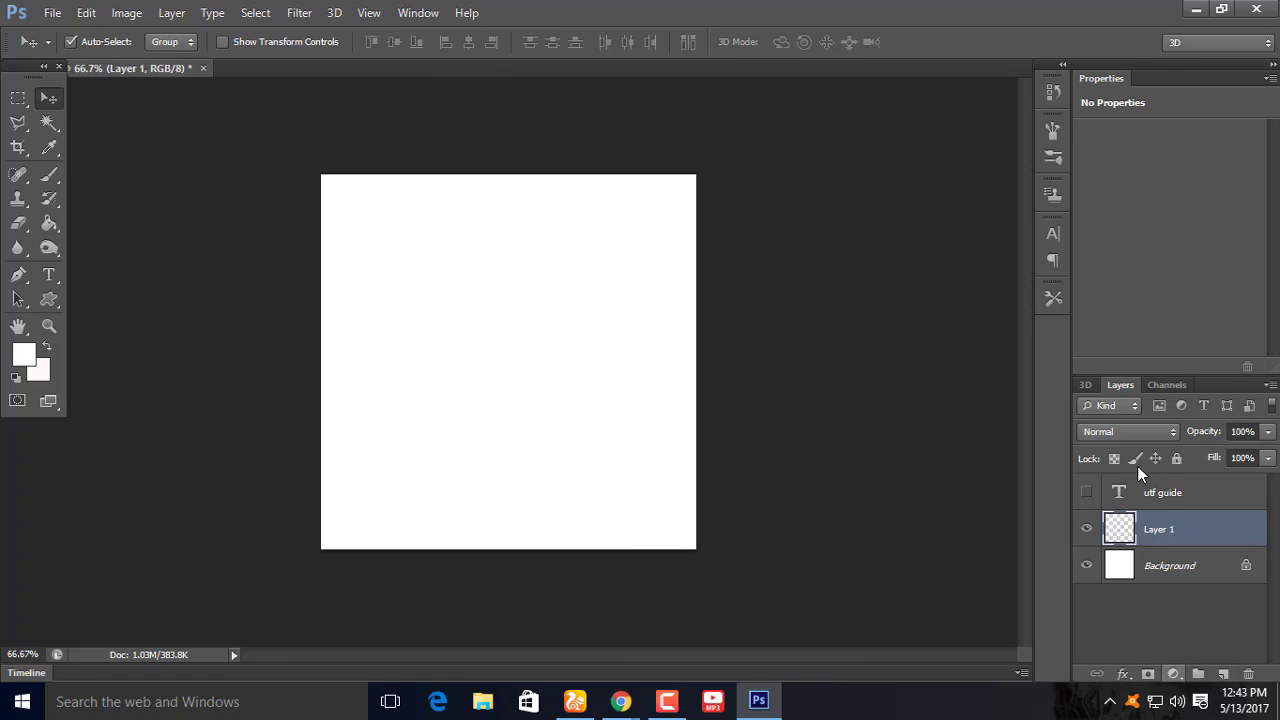
left_click_drag(1160, 485, 1175, 608)
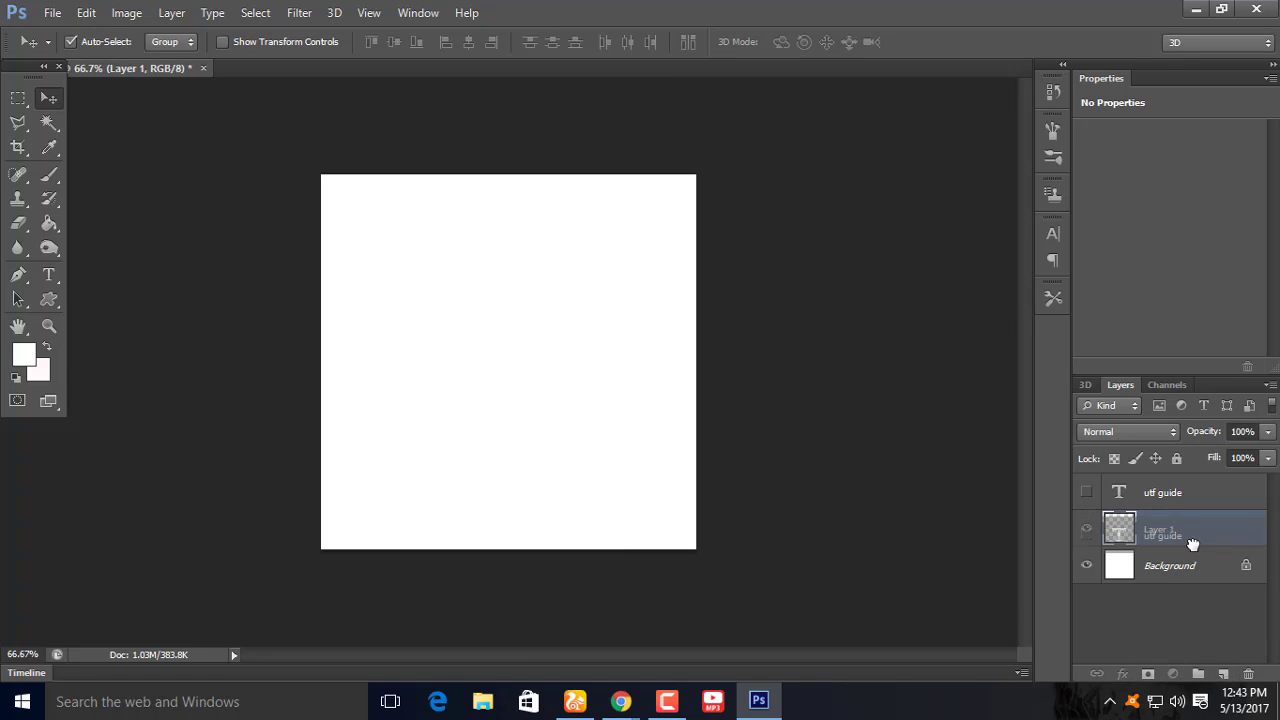
left_click_drag(1187, 502, 1190, 533)
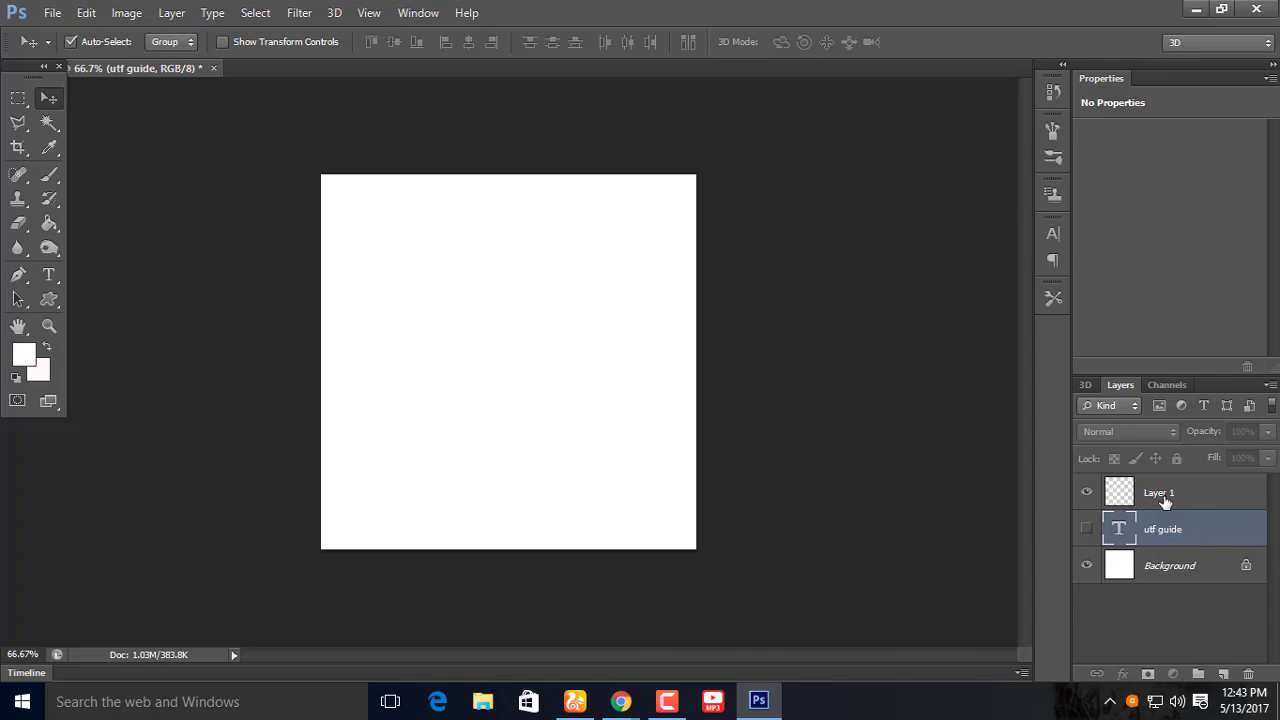
left_click(1163, 496)
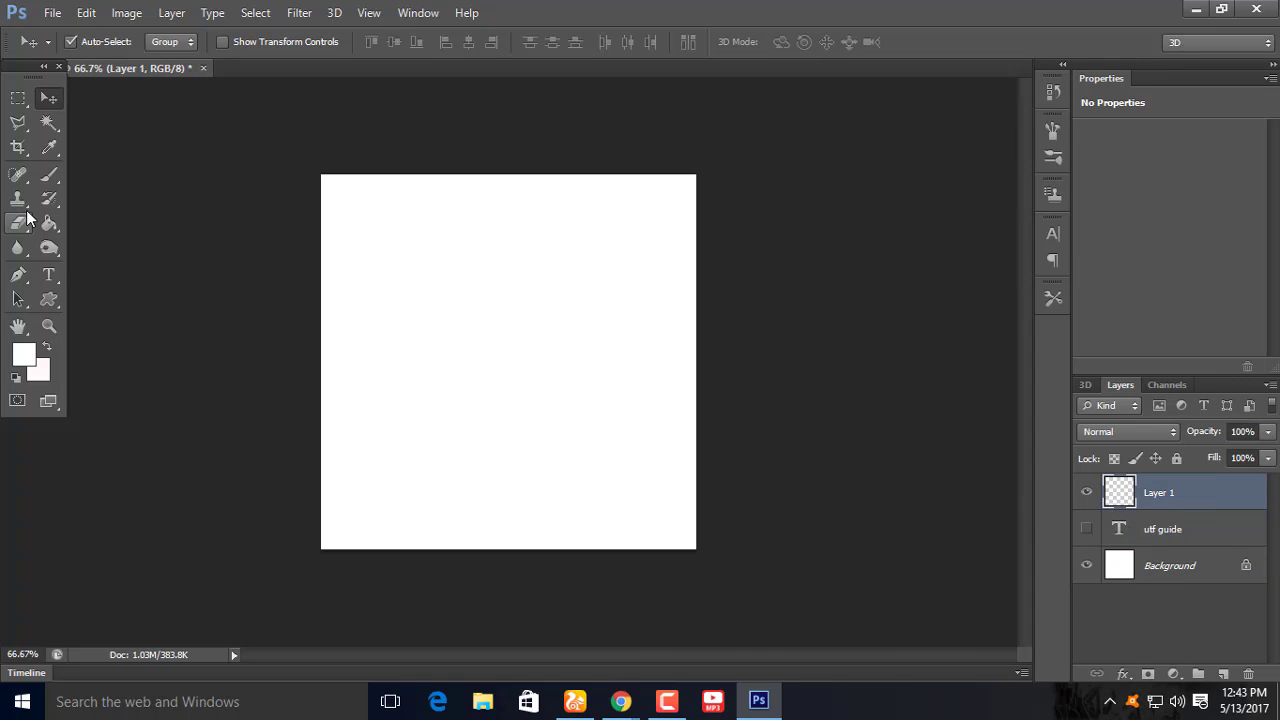
- Draw a large elliptical selection covering the canvas and bring up the Gradient Editor
left_click_drag(18, 97, 45, 110)
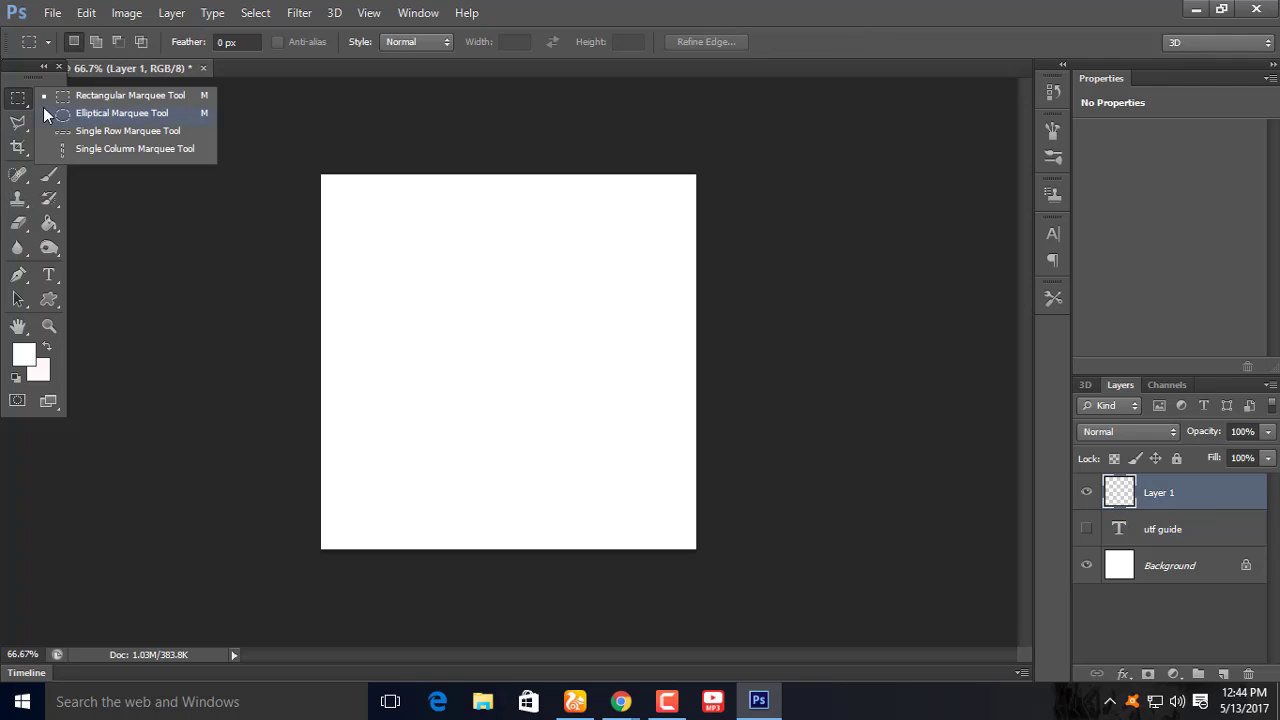
left_click_drag(329, 177, 689, 535)
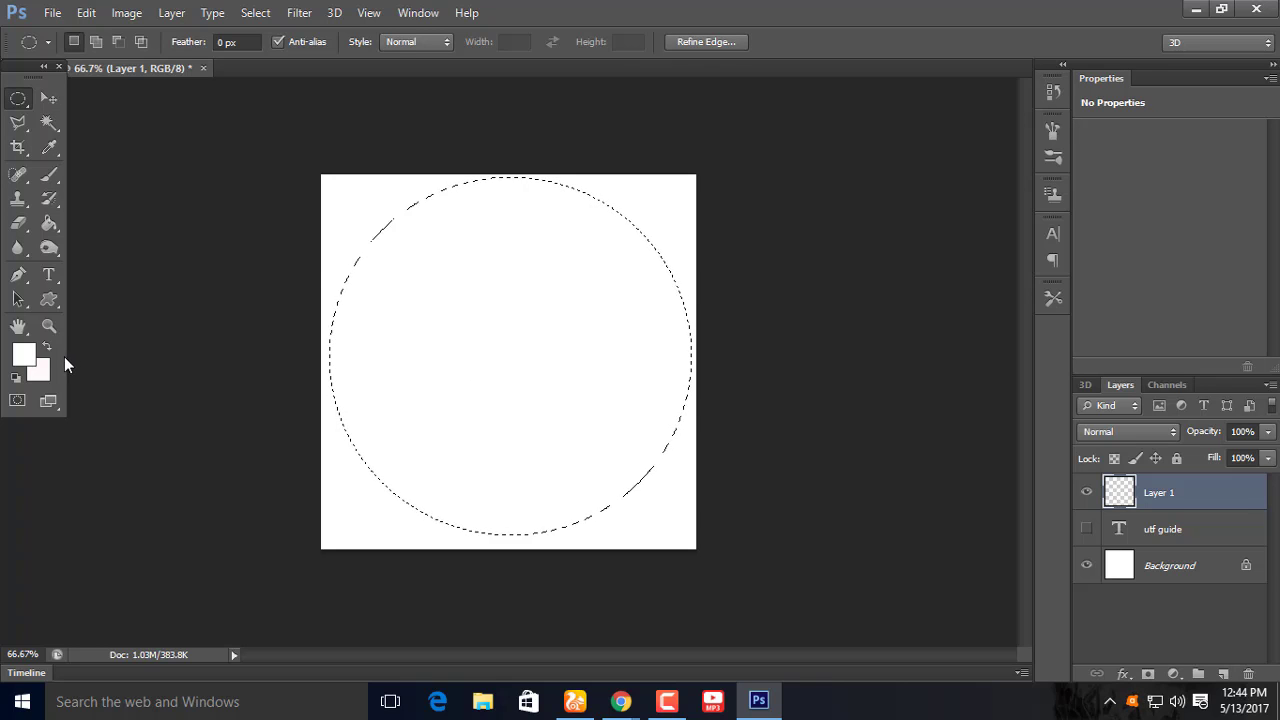
left_click(49, 223)
left_click(125, 214)
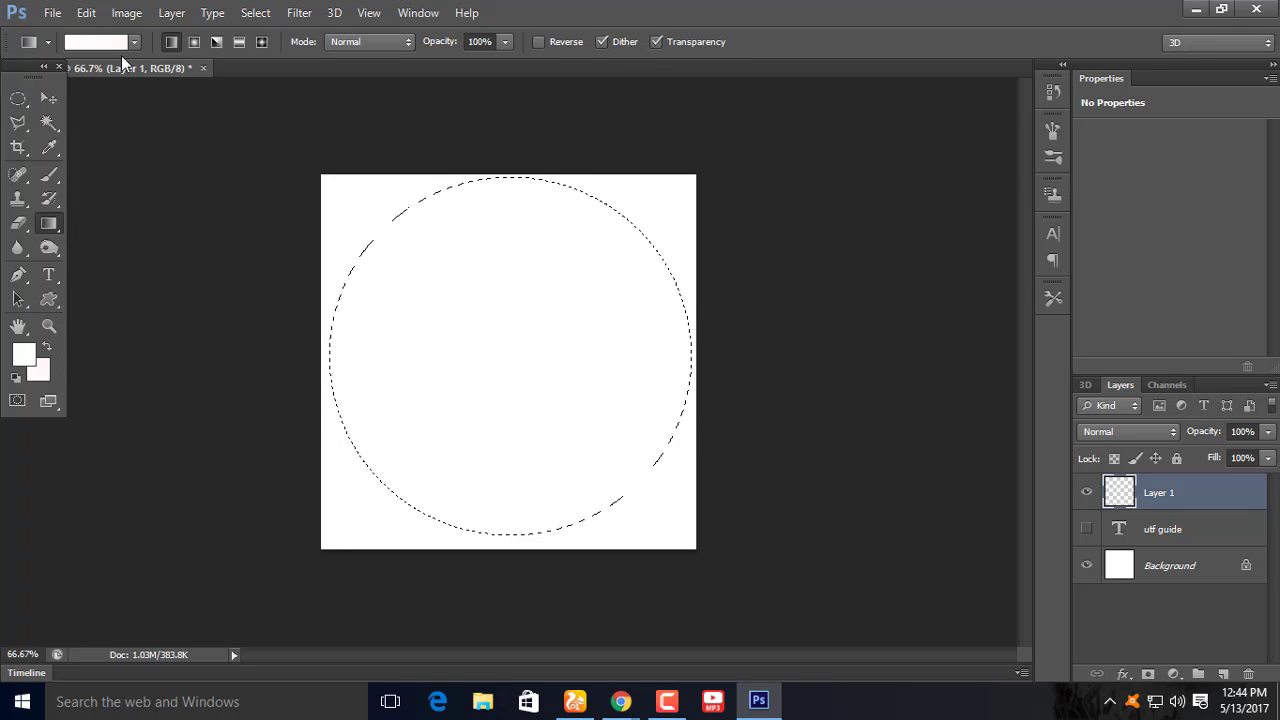
left_click(133, 42)
double_click(39, 79)
left_click(96, 42)
left_click_drag(530, 78, 838, 106)
- Set the gradient's left stop to bright blue and its right stop to dark blue
left_click(760, 428)
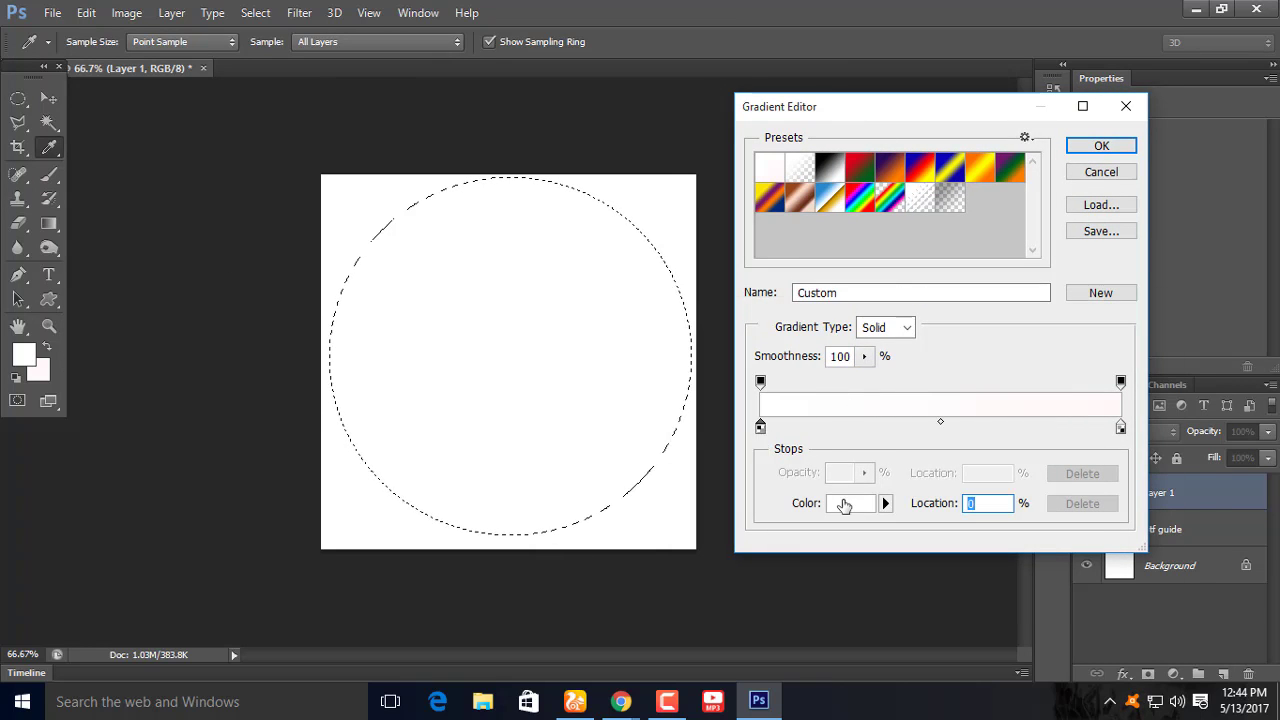
left_click(844, 505)
left_click(909, 355)
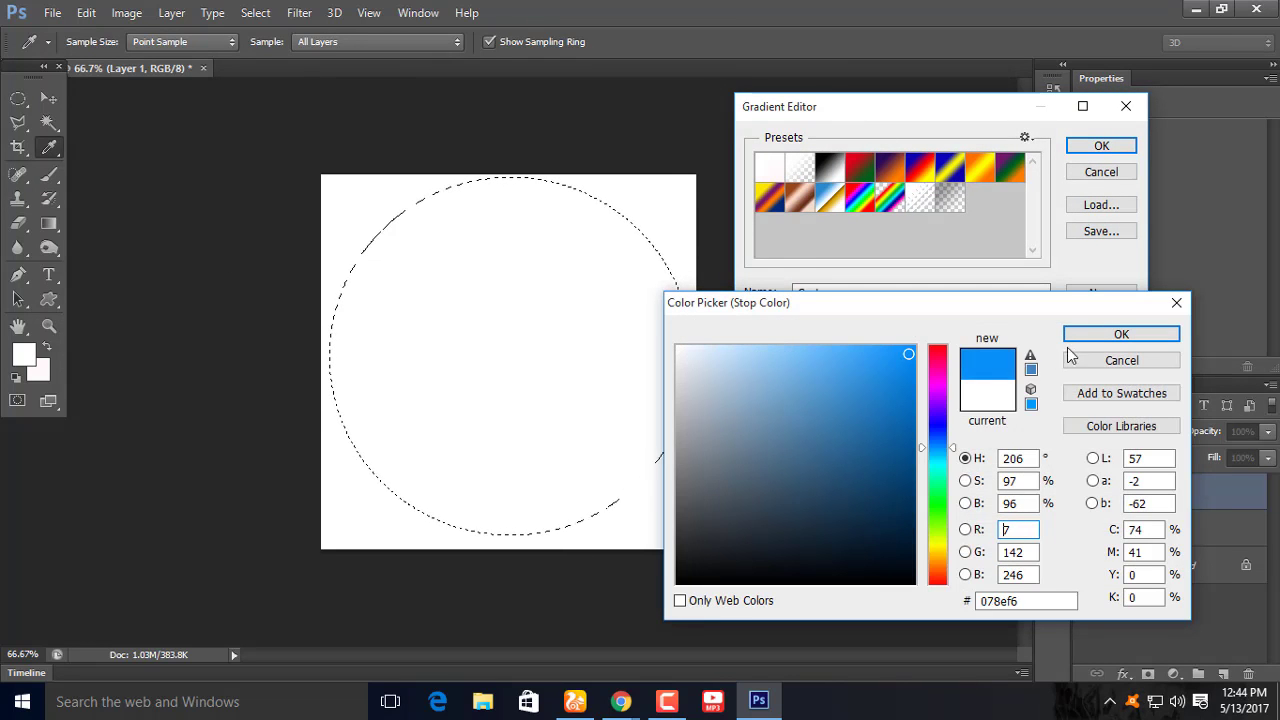
left_click(1121, 334)
left_click(1121, 428)
left_click(844, 505)
left_click(943, 455)
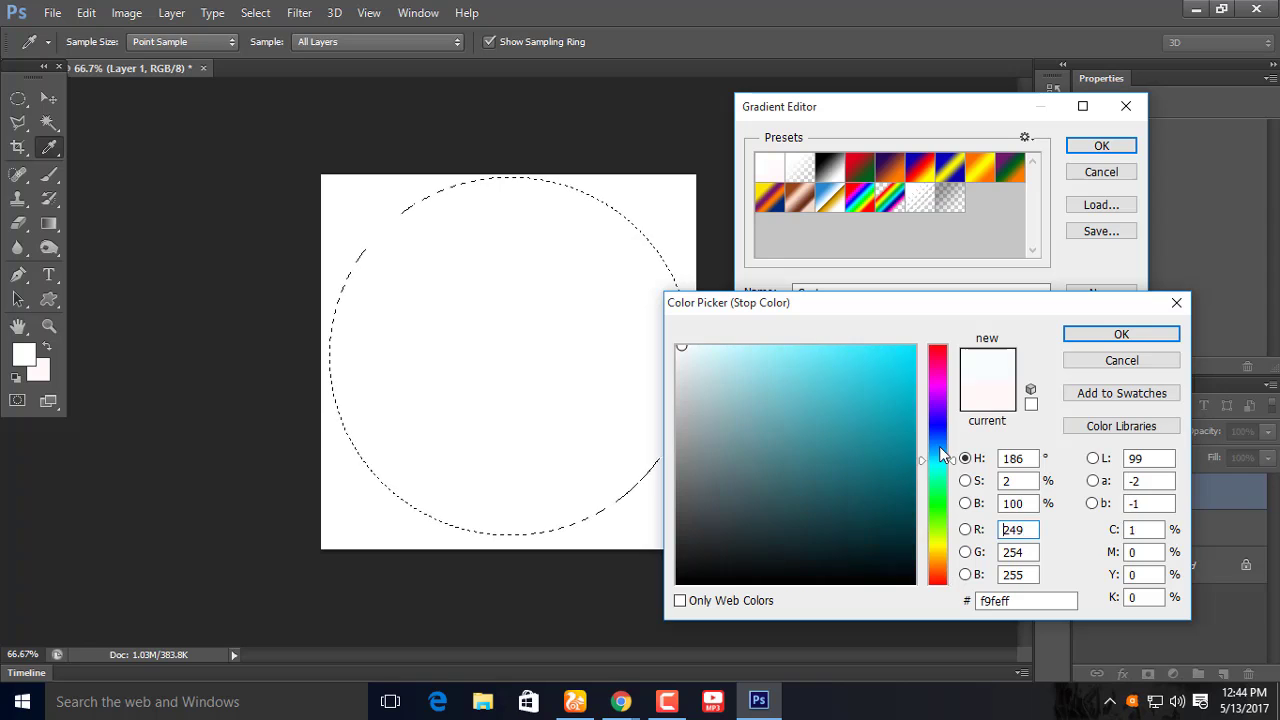
left_click(906, 523)
left_click(1085, 334)
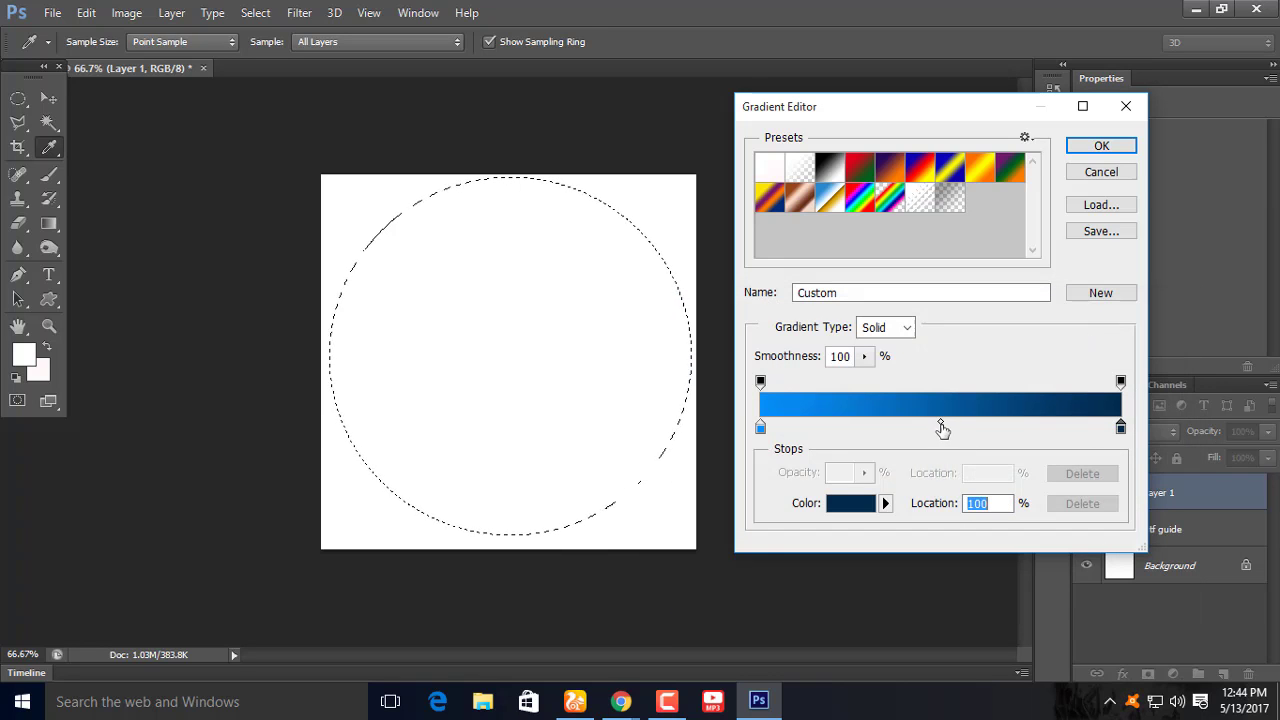
- Add a fully saturated cyan colour stop at the gradient's 50% midpoint
left_click(941, 424)
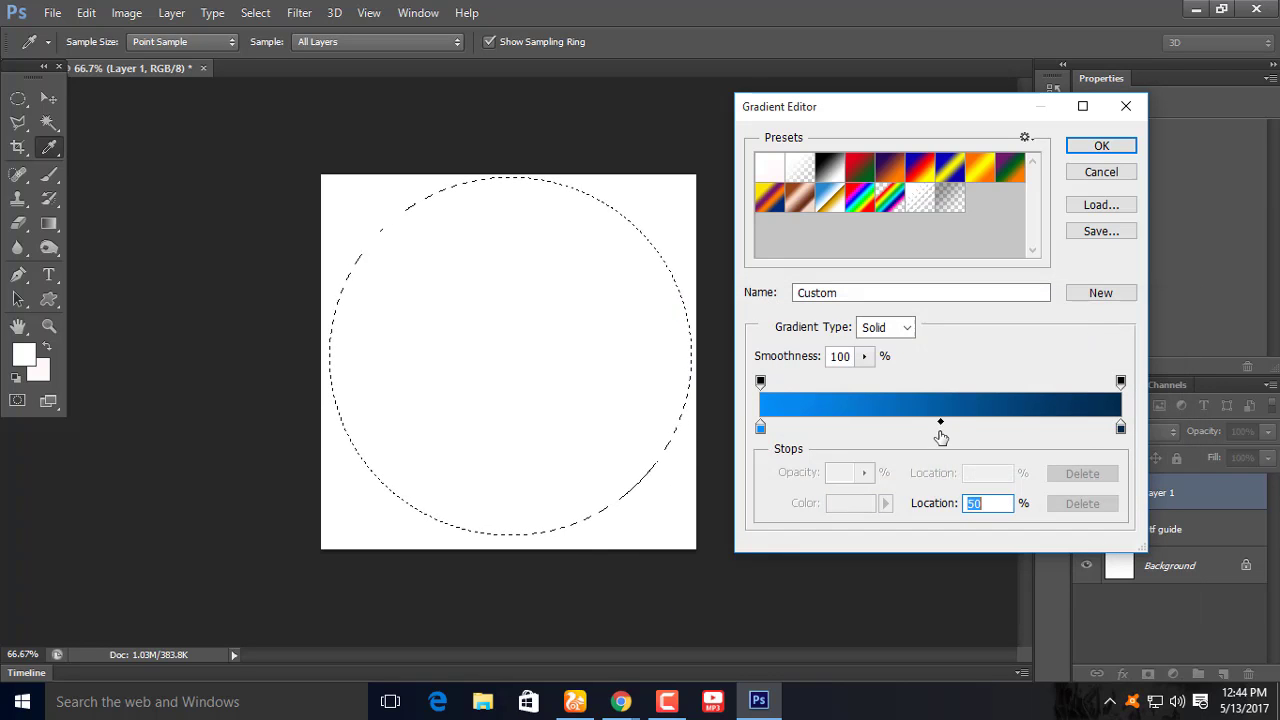
left_click(939, 432)
left_click(940, 428)
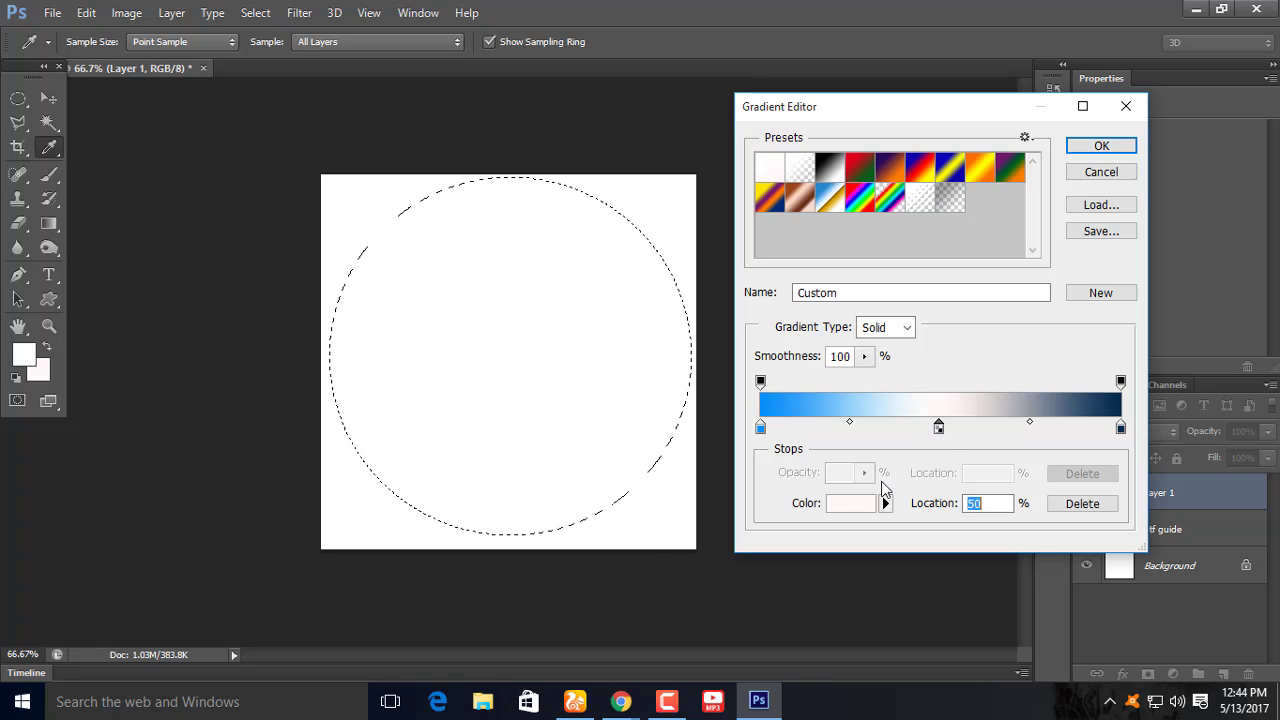
left_click(856, 508)
left_click(940, 463)
left_click(913, 347)
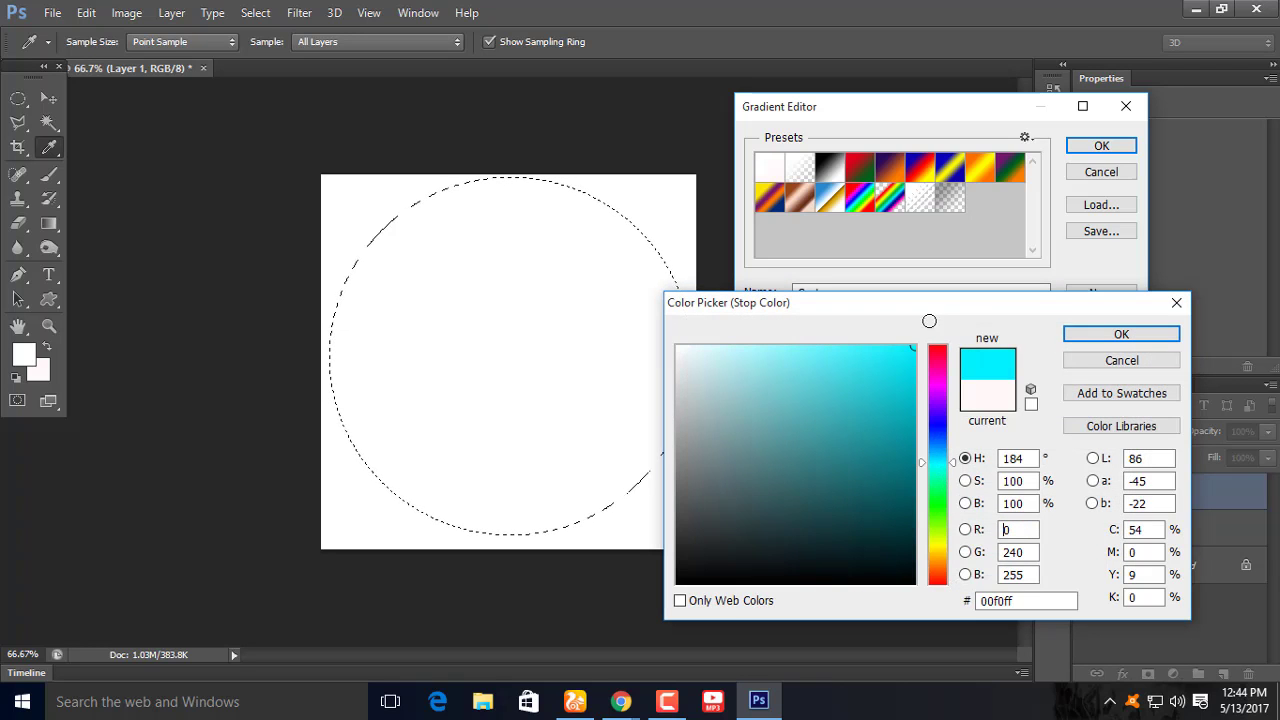
left_click(1121, 334)
- Fill the circle with the blue-cyan gradient top to bottom and clear the selection
left_click(1100, 147)
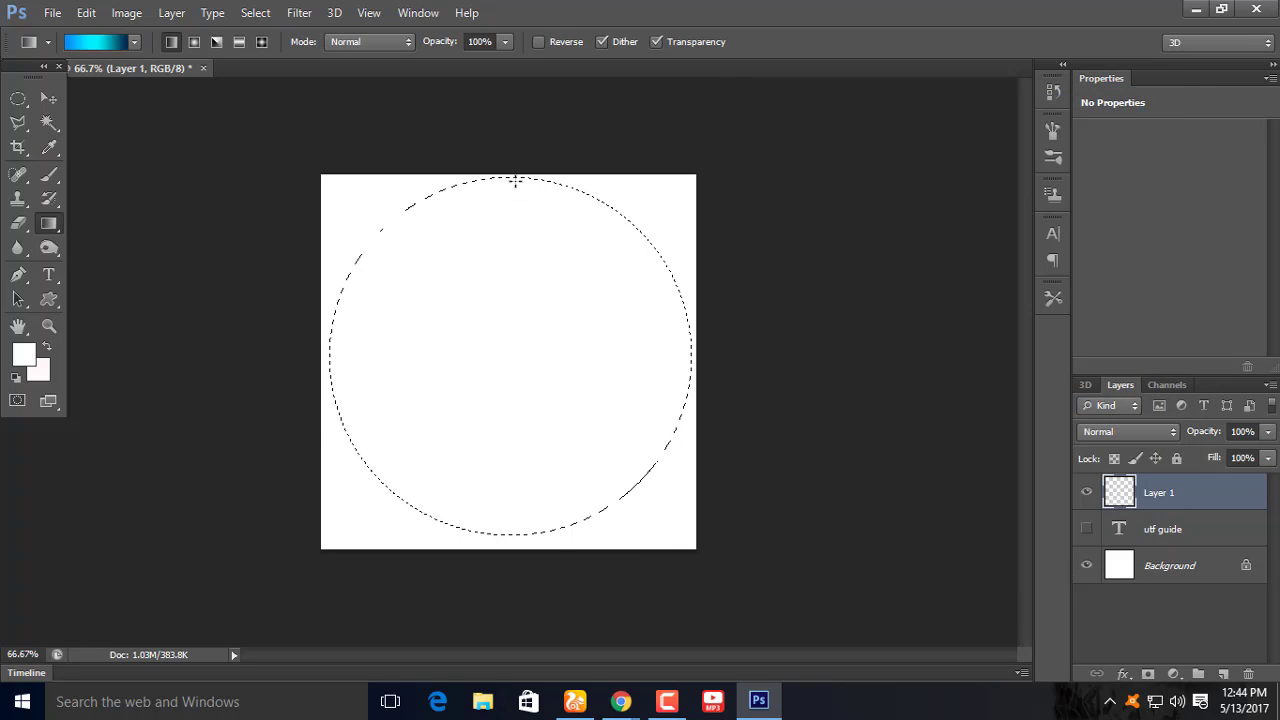
left_click_drag(509, 291, 497, 538)
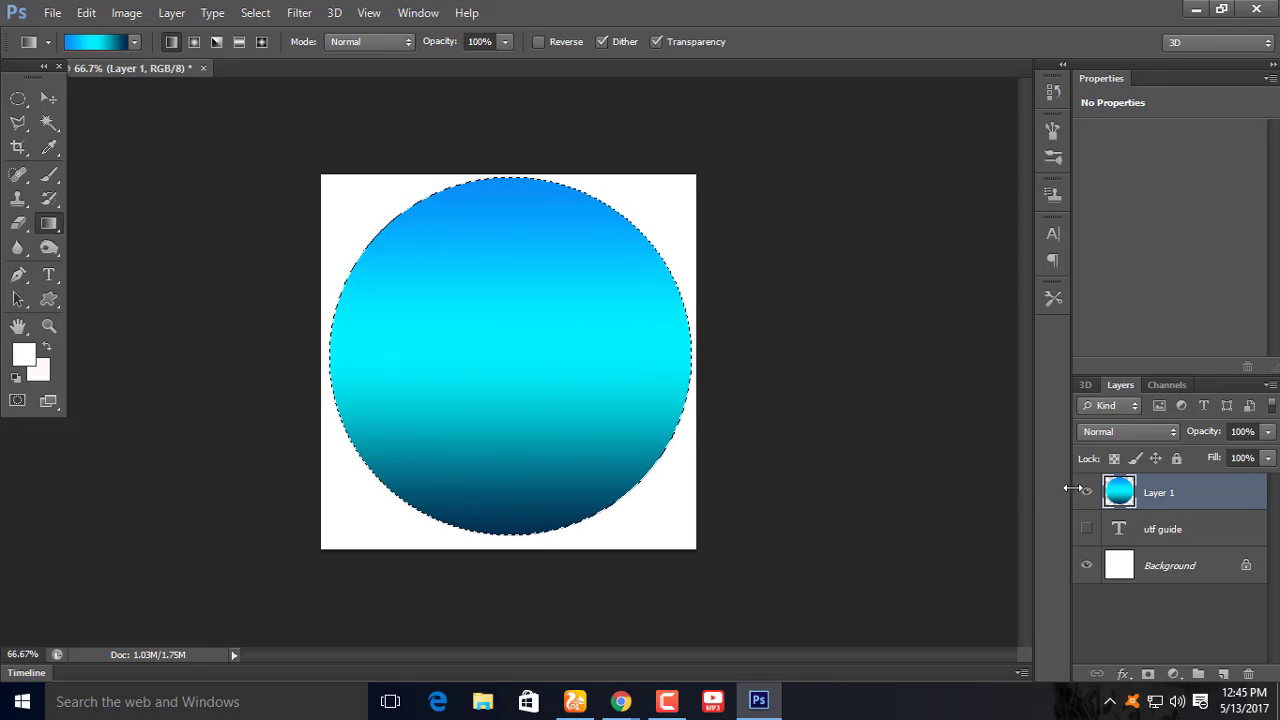
left_click(1086, 492)
left_click(1086, 492)
left_click(49, 122)
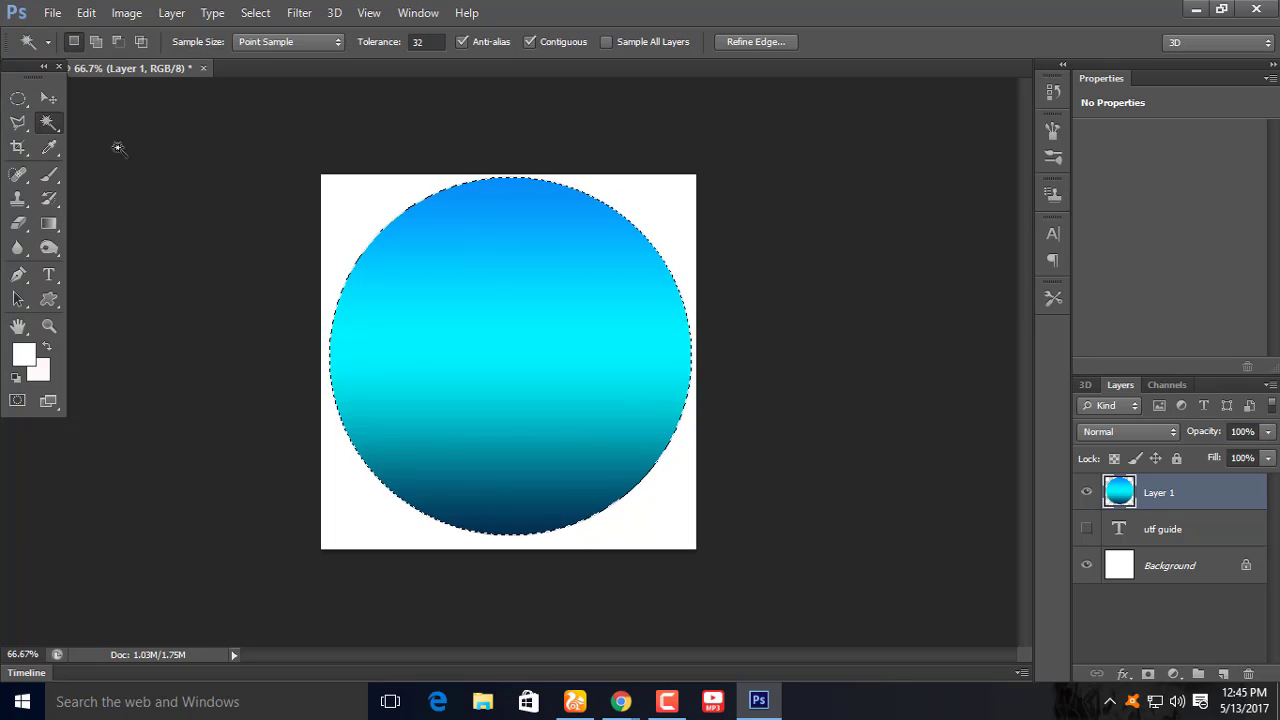
key("ctrl+d")
- Turn the white Background layer's visibility back on
left_click(1086, 492)
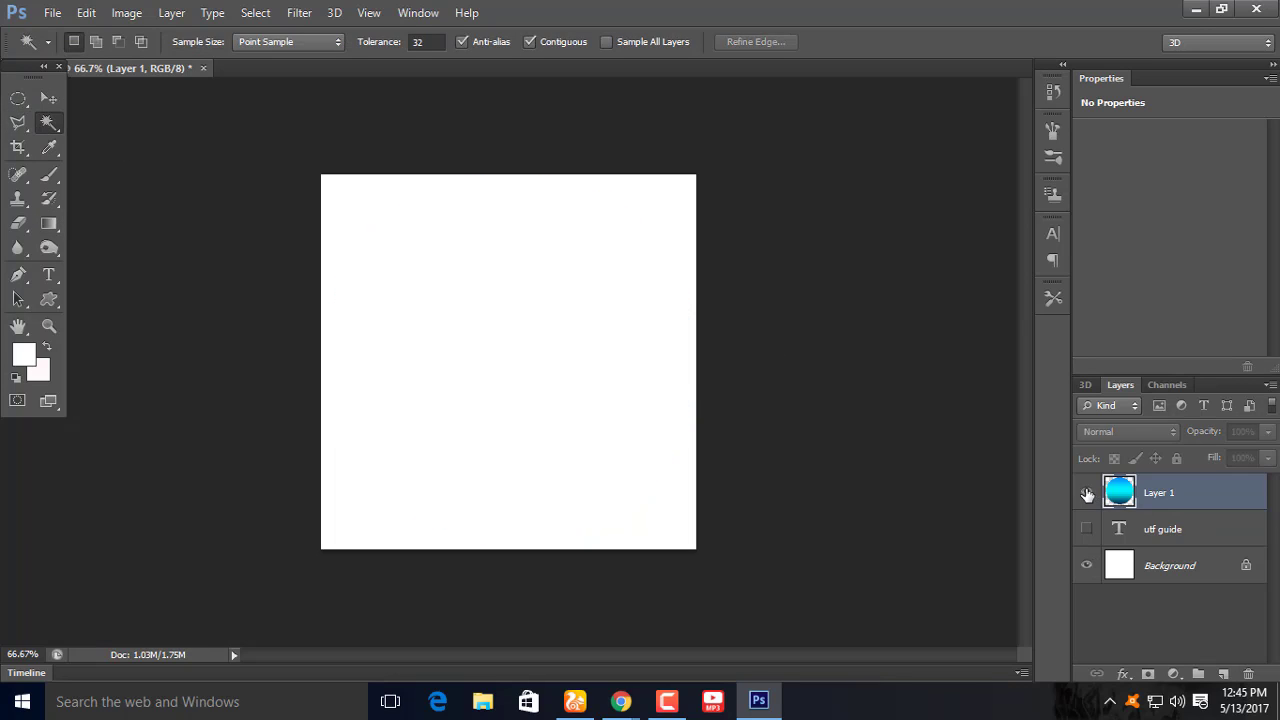
left_click(1086, 565)
left_click(1086, 565)
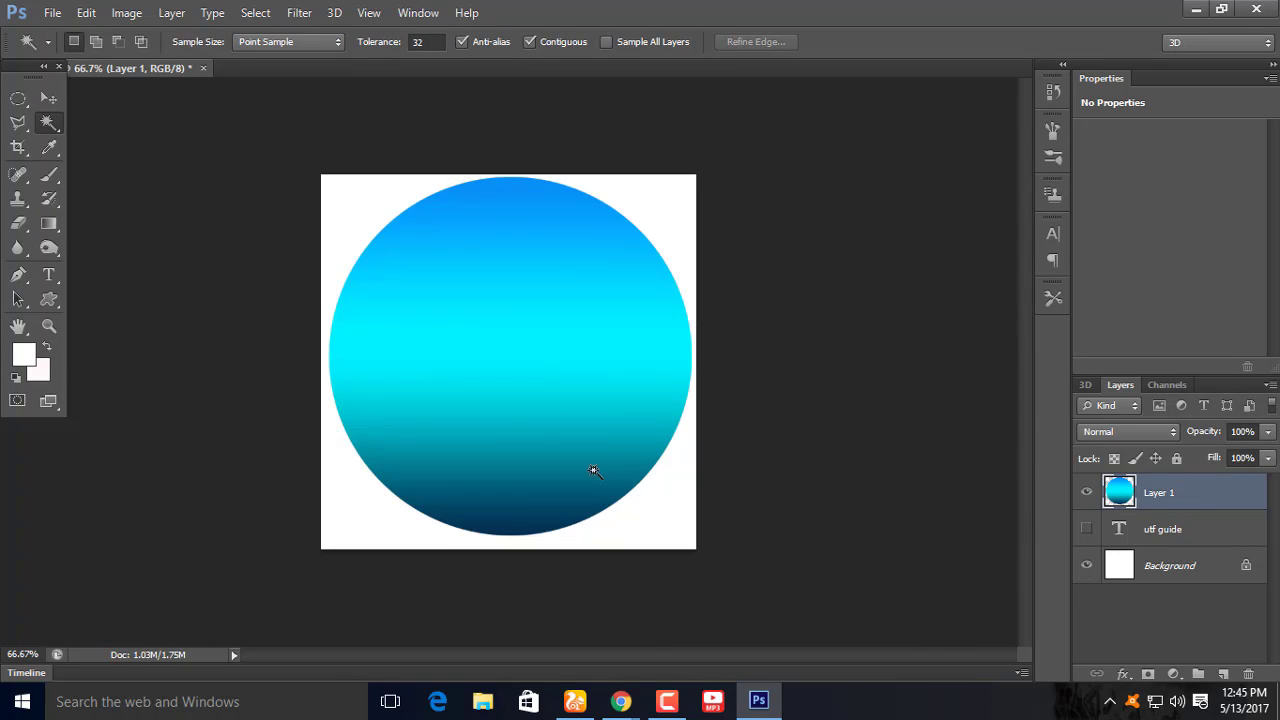
left_click_drag(18, 98, 53, 101)
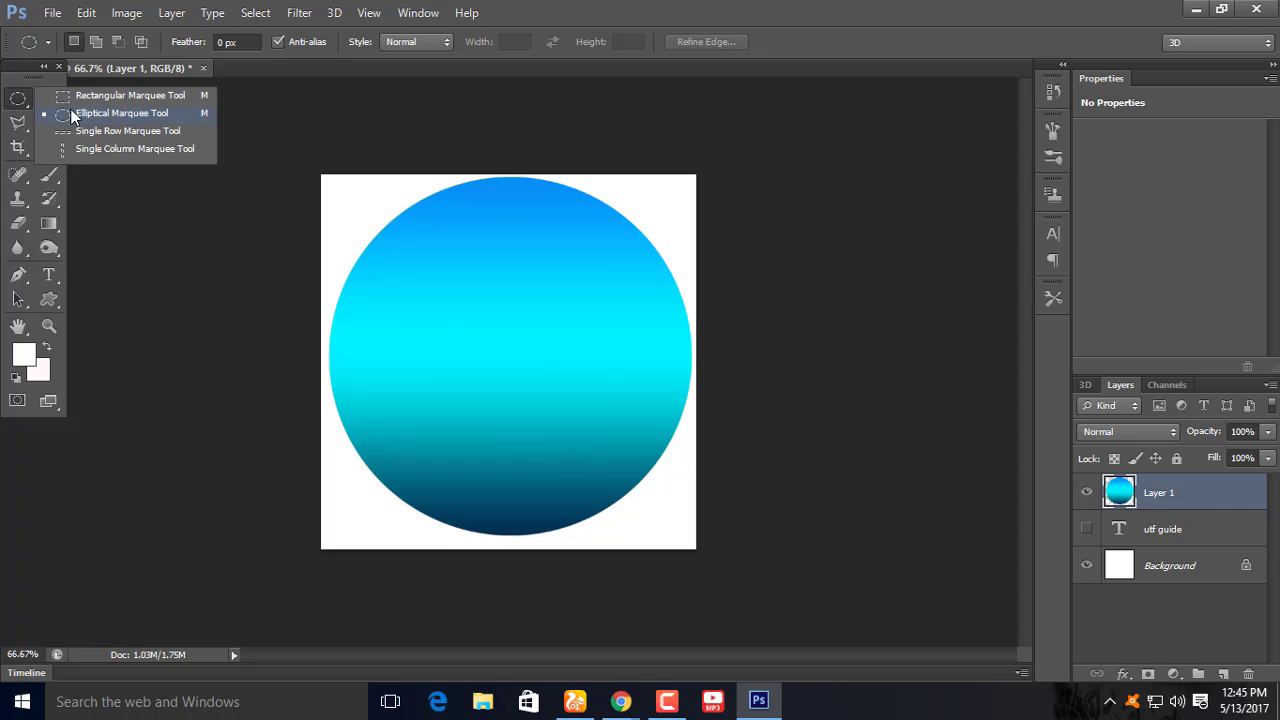
- Test-fill a horizontal strip across the circle with dark blue 011f36
left_click(90, 96)
left_click_drag(338, 346, 681, 401)
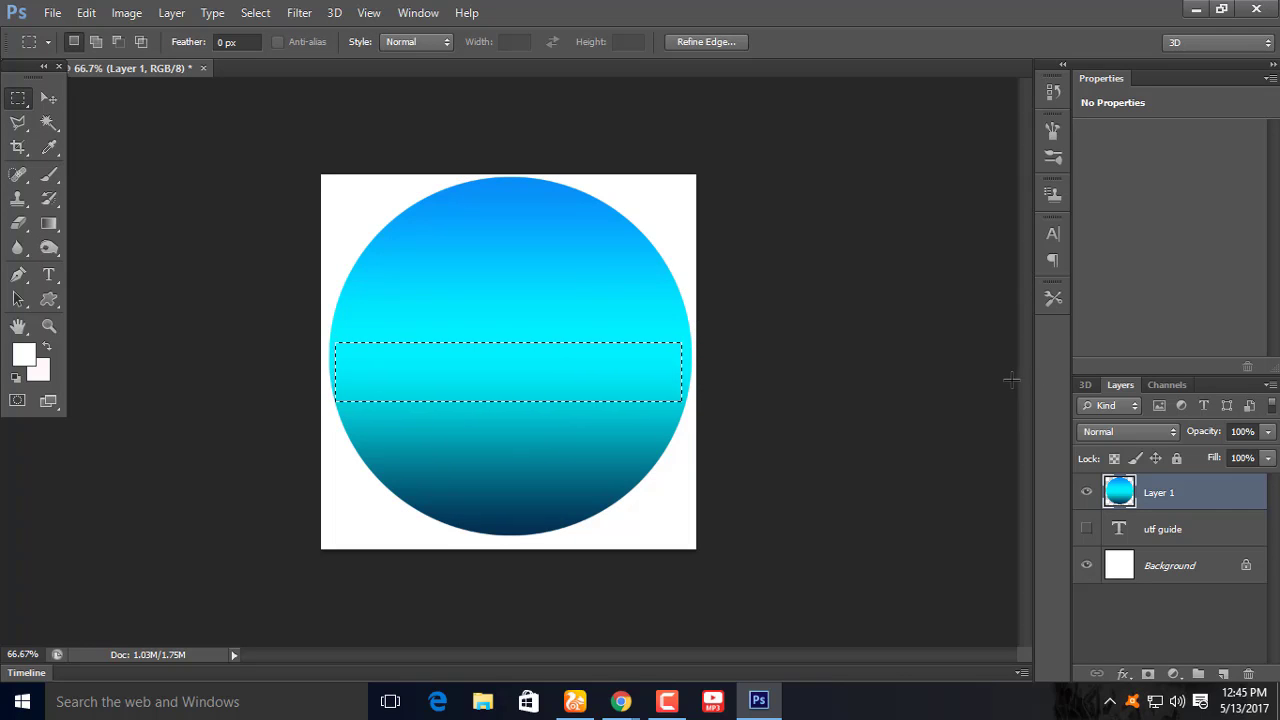
left_click(59, 223)
left_click(142, 237)
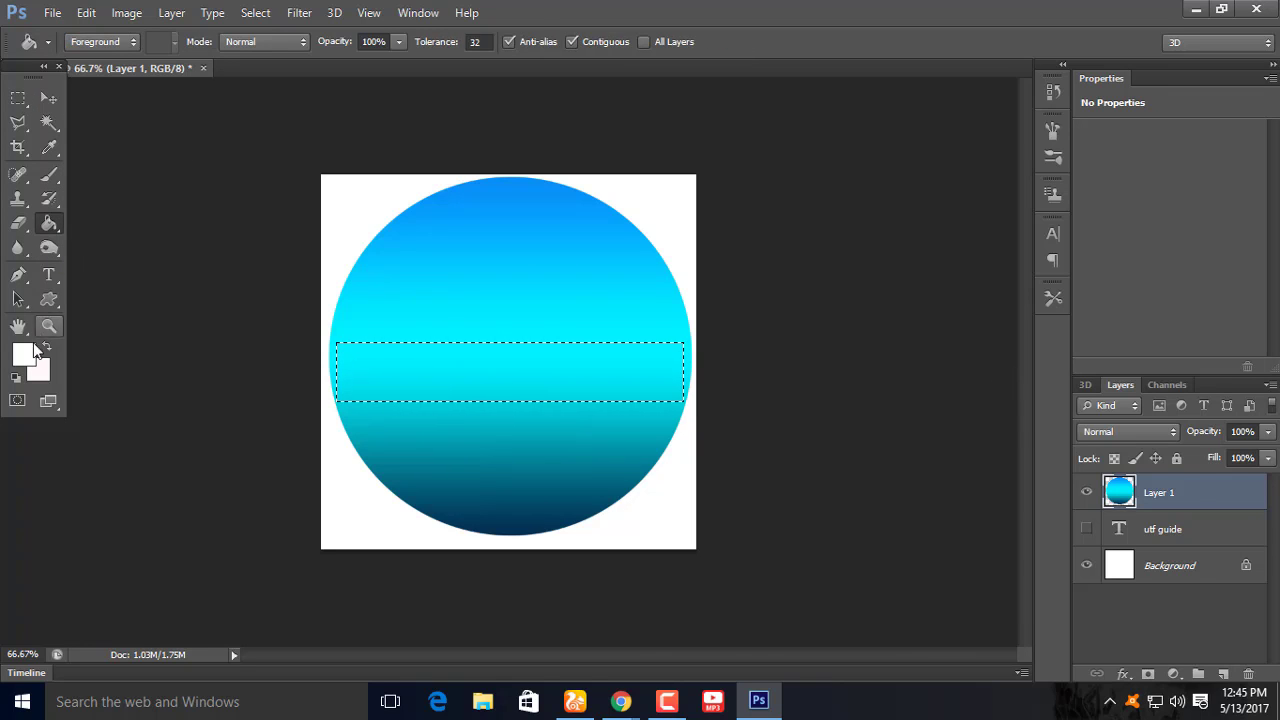
left_click(24, 354)
left_click(908, 534)
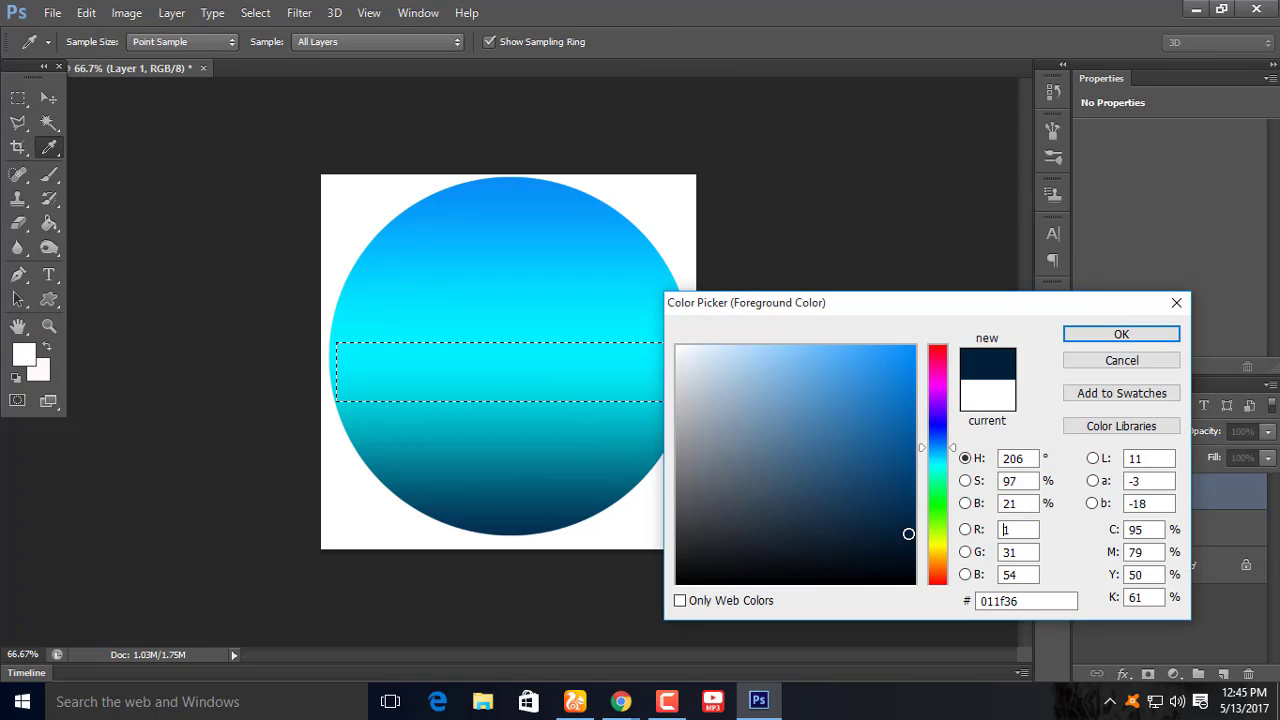
left_click(1121, 334)
left_click(458, 388)
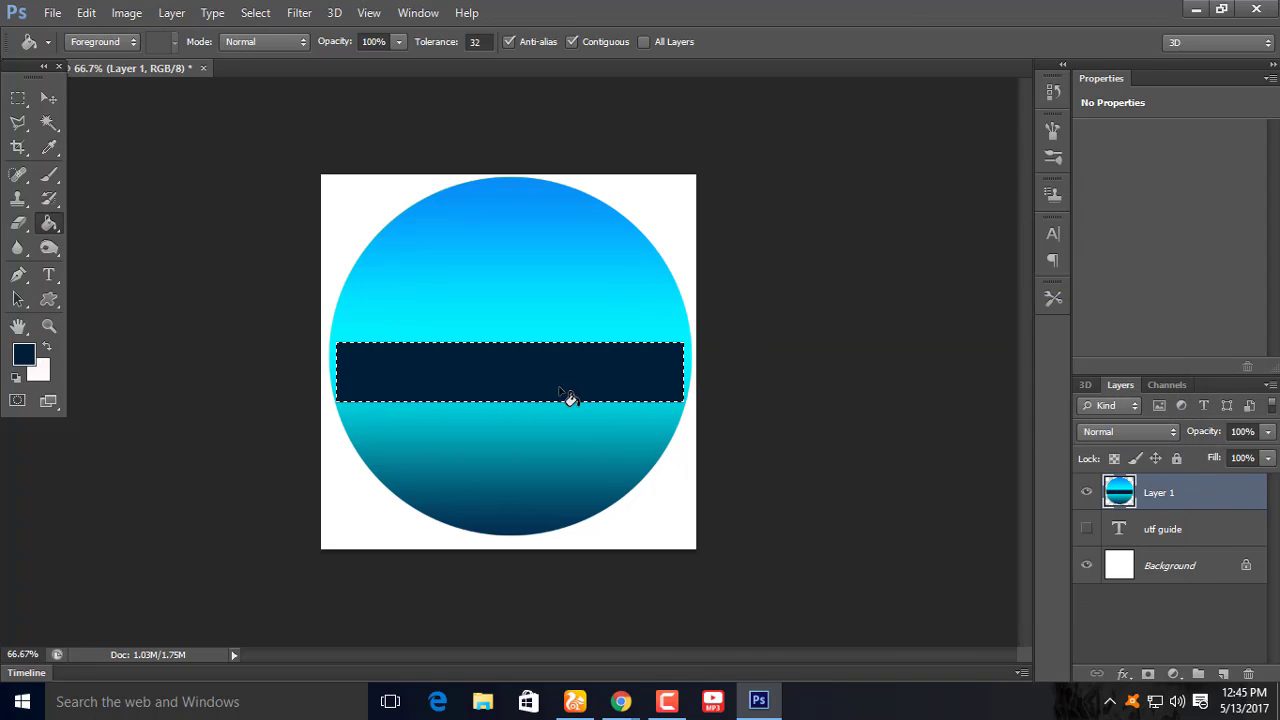
- Undo the test fill, clear the selection, and add a new empty layer above the circle
key("Delete")
key("ctrl+d")
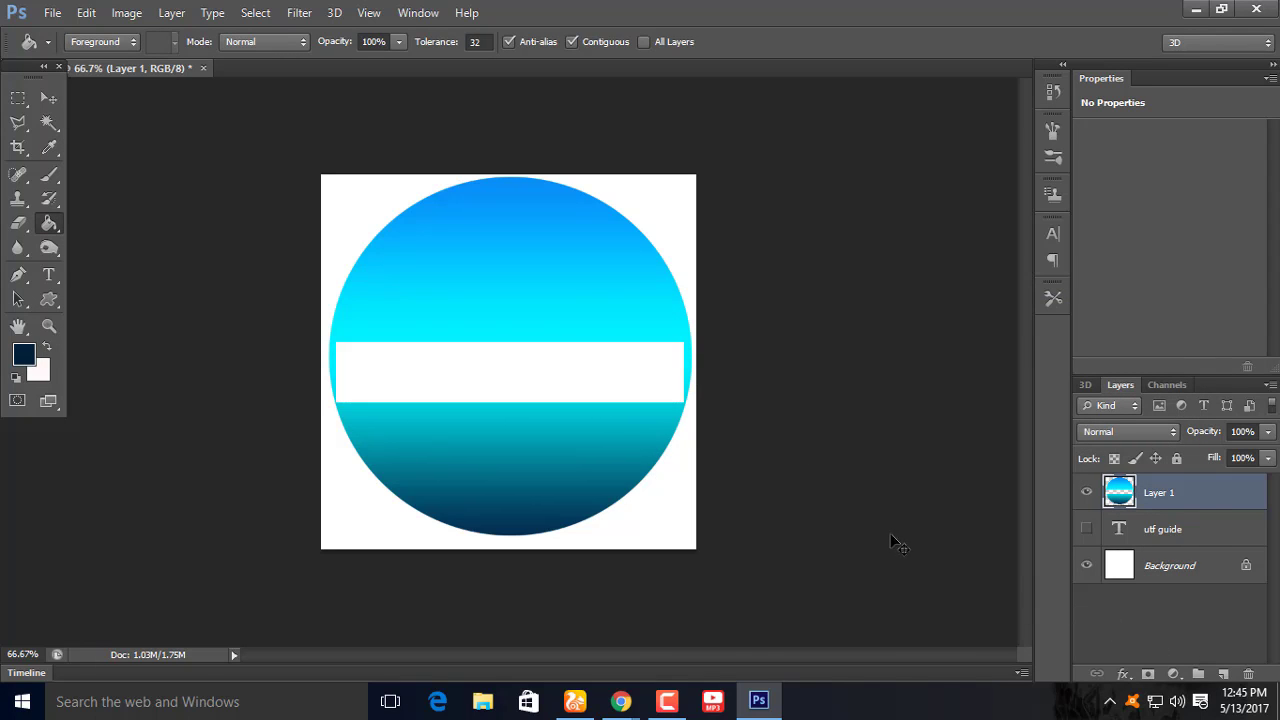
key("ctrl+alt+z")
key("ctrl+alt+z")
key("ctrl+alt+z")
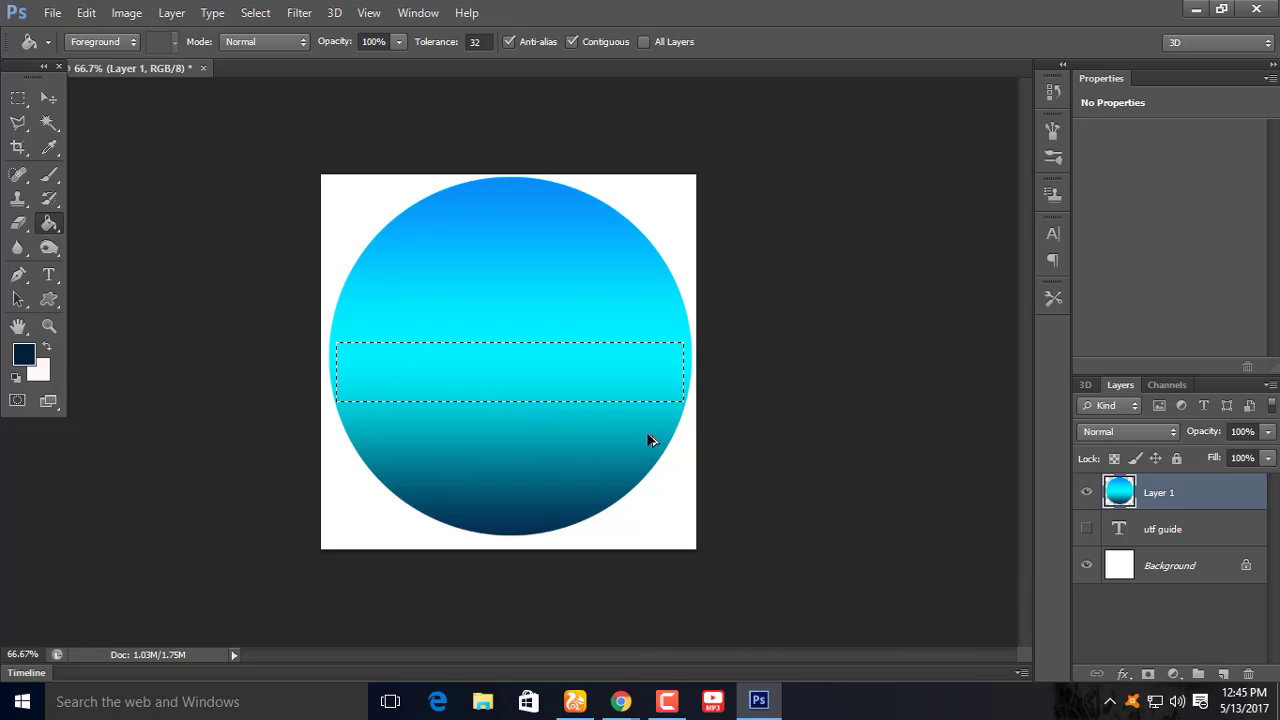
left_click(49, 122)
key("ctrl+d")
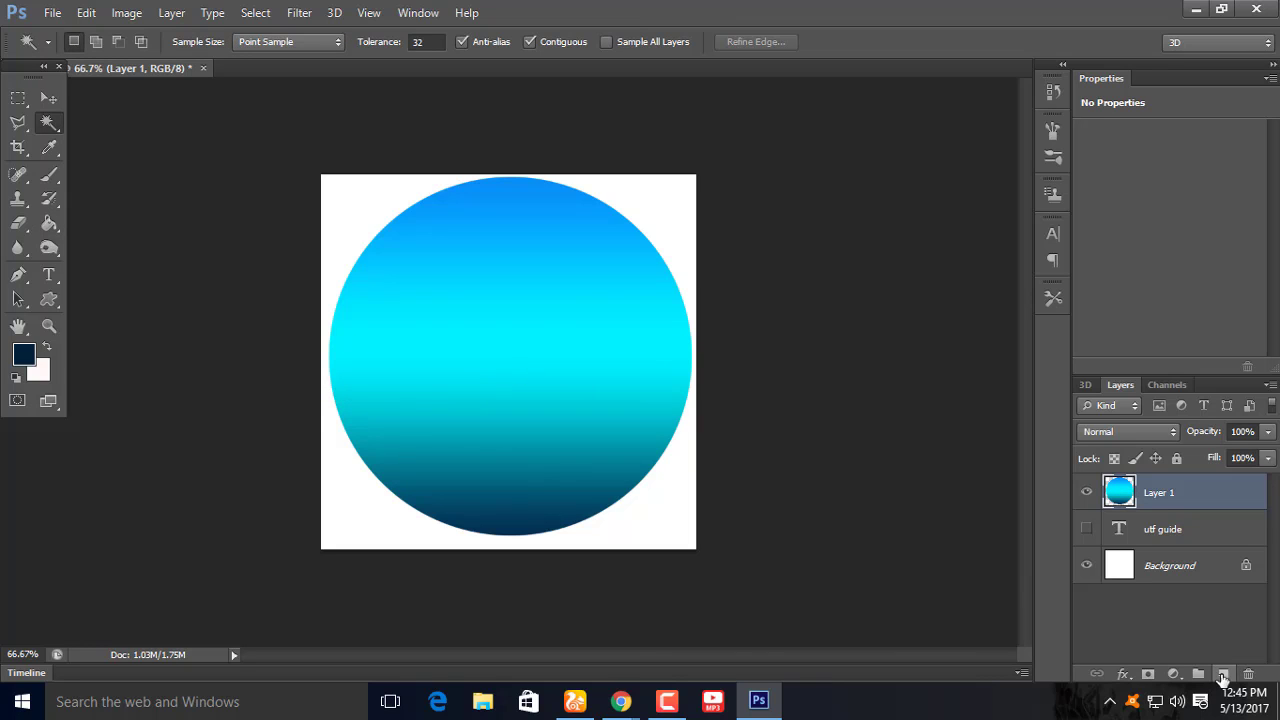
left_click(1223, 673)
- Fill a horizontal strip across the circle's middle with dark blue on Layer 2
left_click(26, 102)
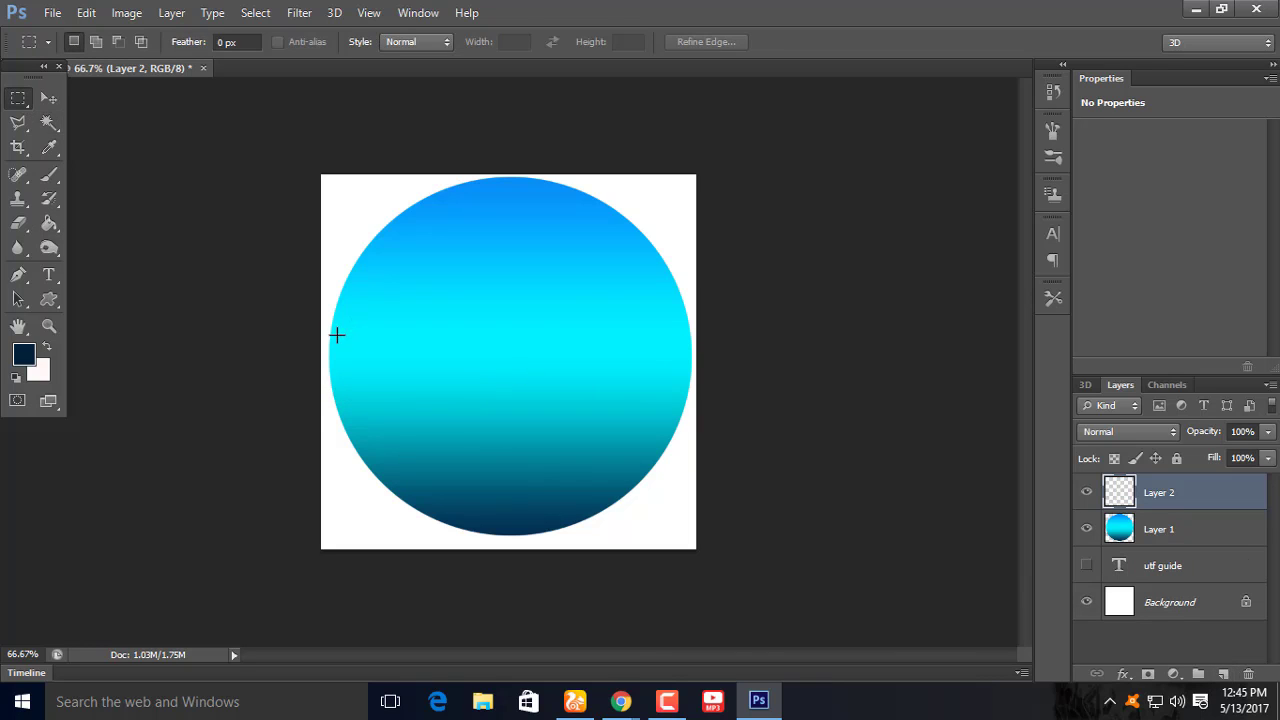
left_click_drag(331, 333, 680, 391)
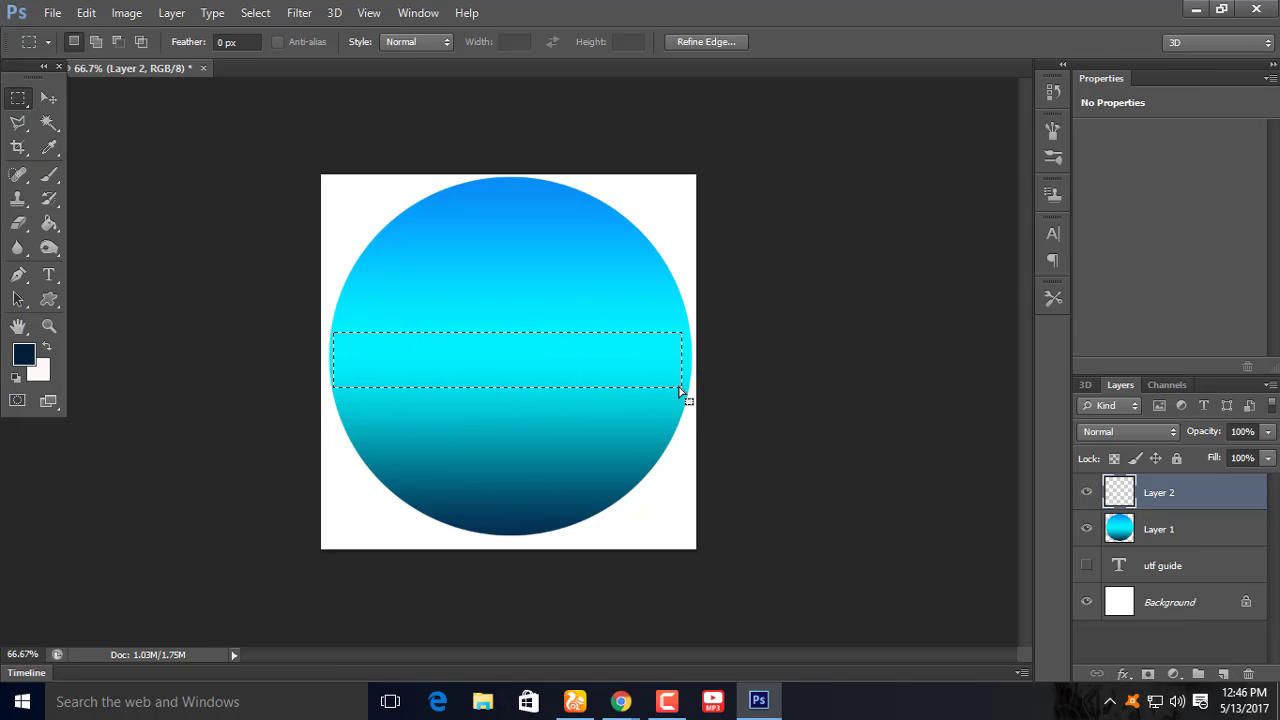
left_click(49, 224)
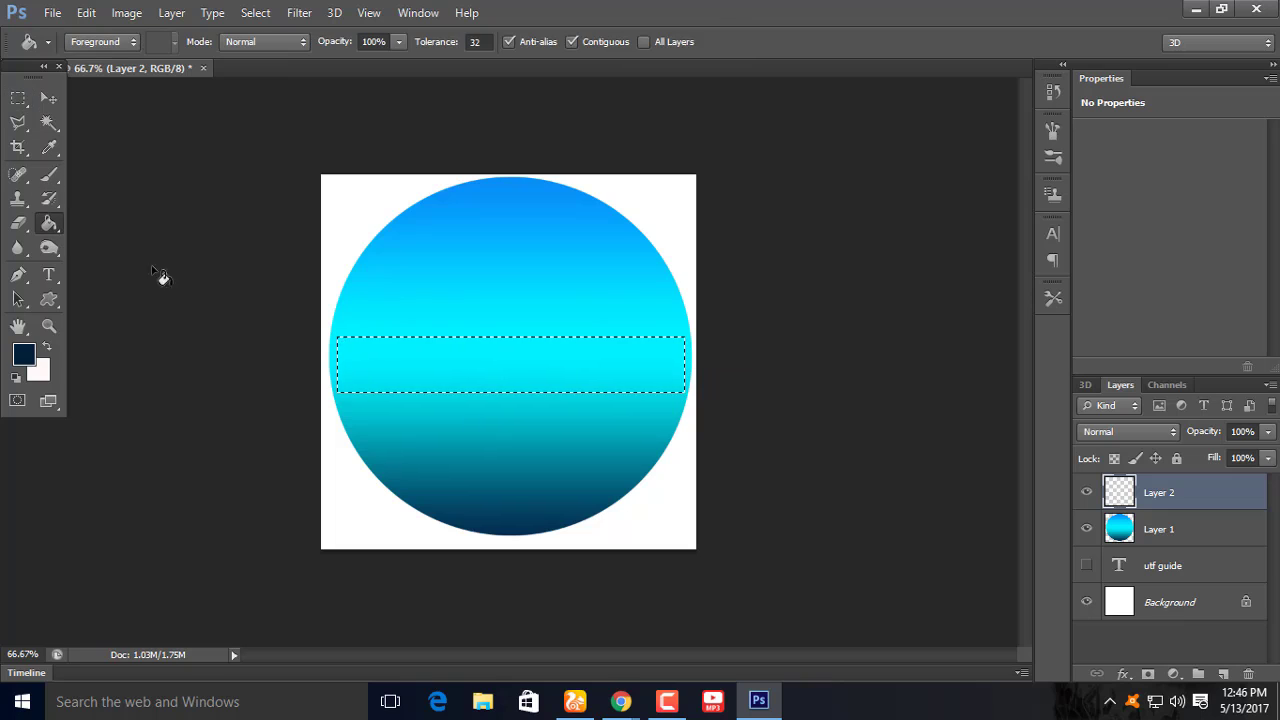
key("alt+BackSpace")
left_click(18, 97)
- Drop the bar selection and undo an accidental shift of the circle layer
left_click(439, 360)
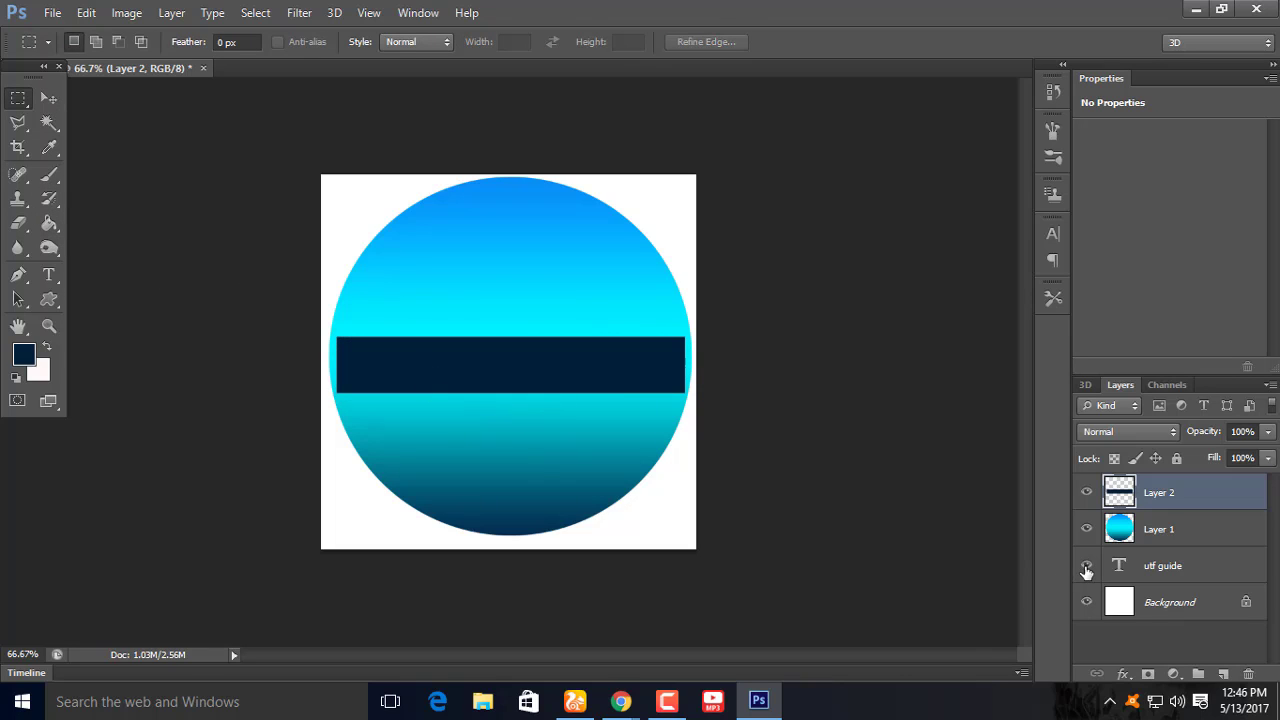
left_click(49, 97)
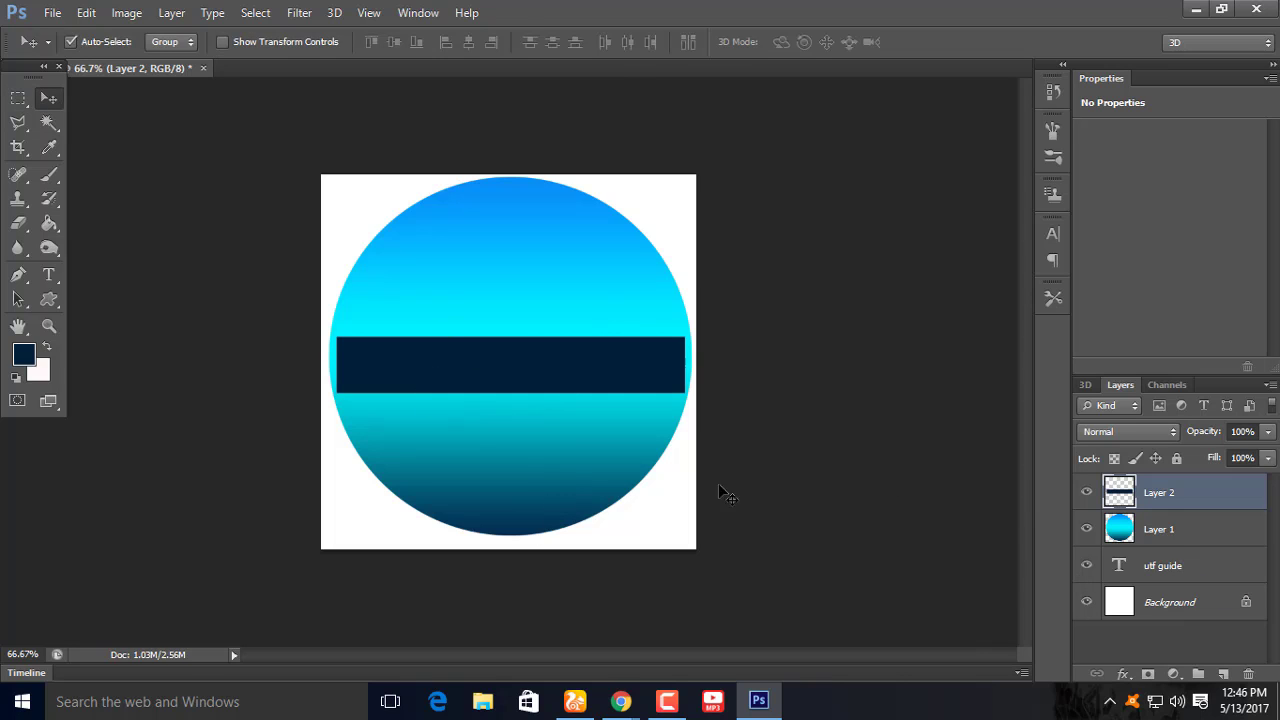
left_click(1159, 529)
left_click_drag(537, 437, 555, 436)
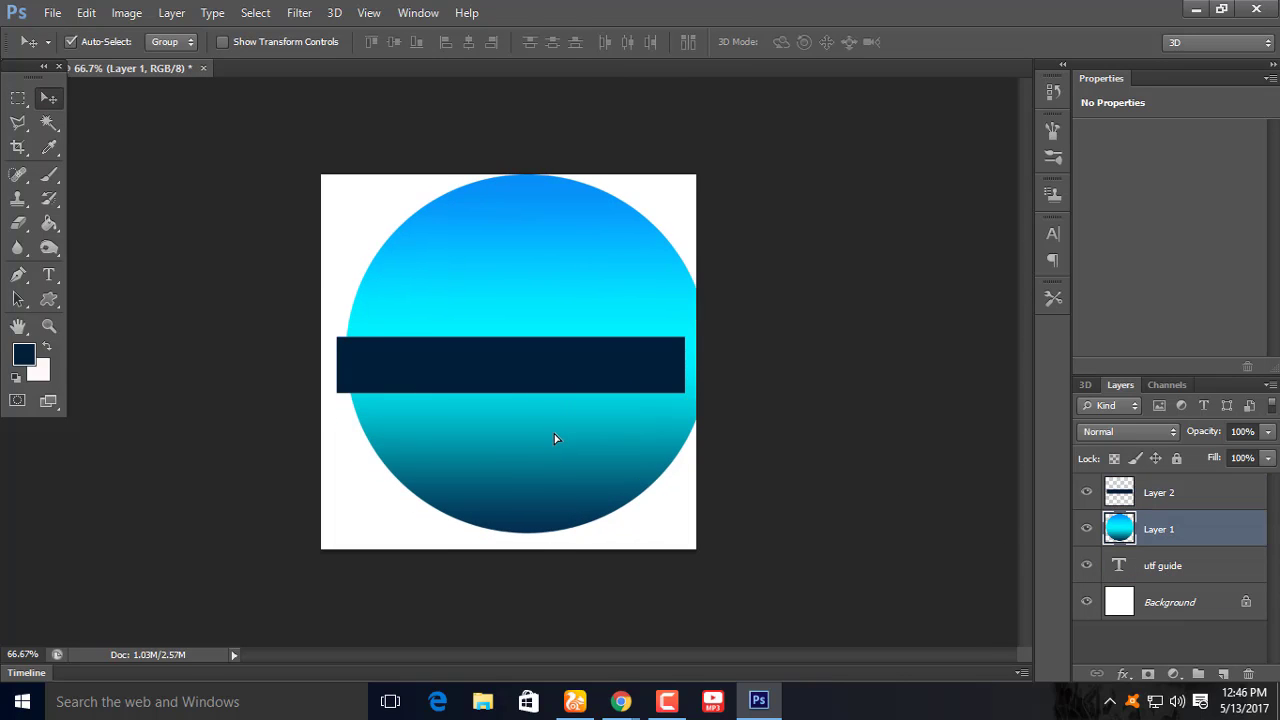
key("ctrl+z")
- Move the utf guide layer to the top, nudge it onto the bar, and delete its text
left_click_drag(1162, 565, 1160, 482)
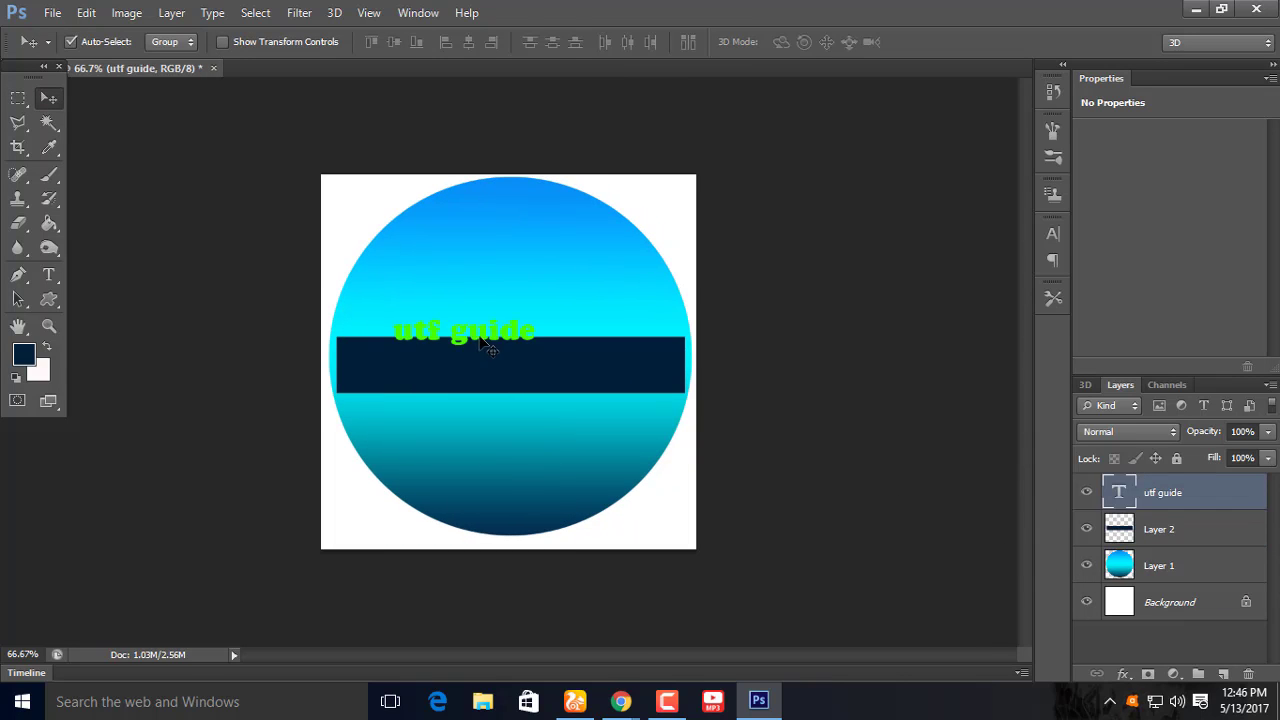
left_click_drag(480, 340, 491, 370)
left_click(49, 274)
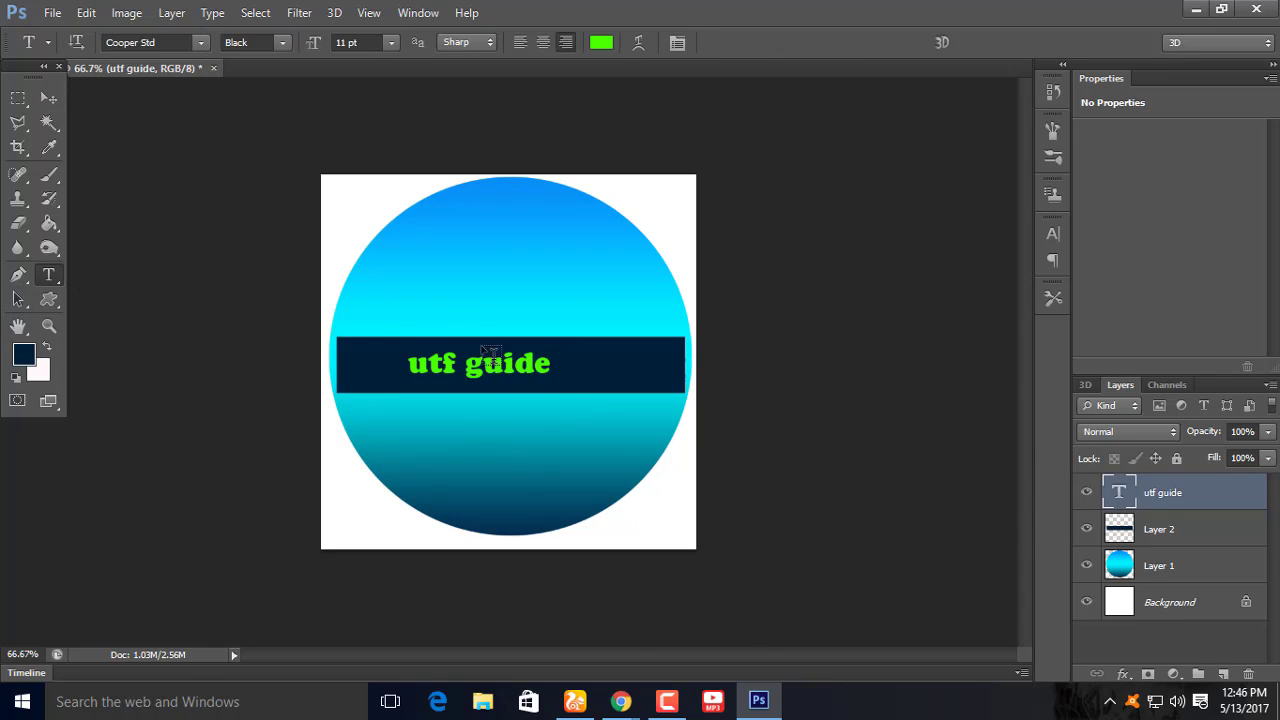
left_click(545, 370)
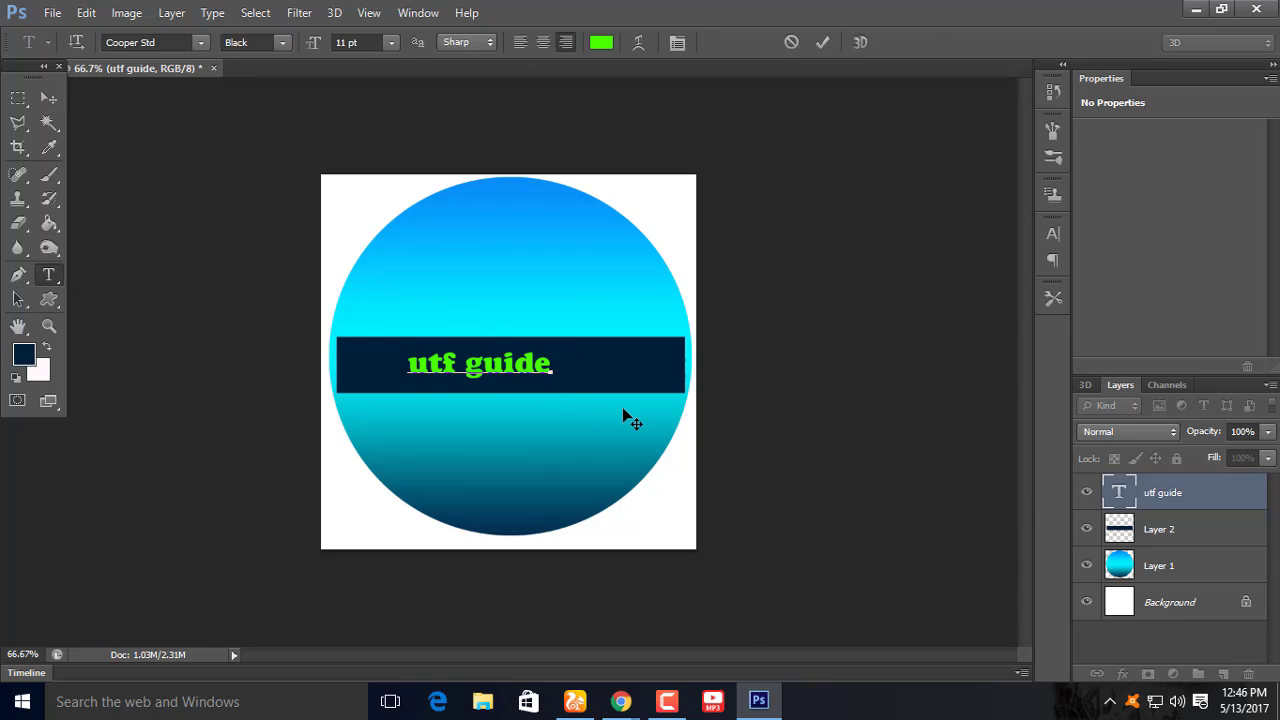
key("BackSpace")
key("BackSpace")
key("BackSpace")
key("BackSpace")
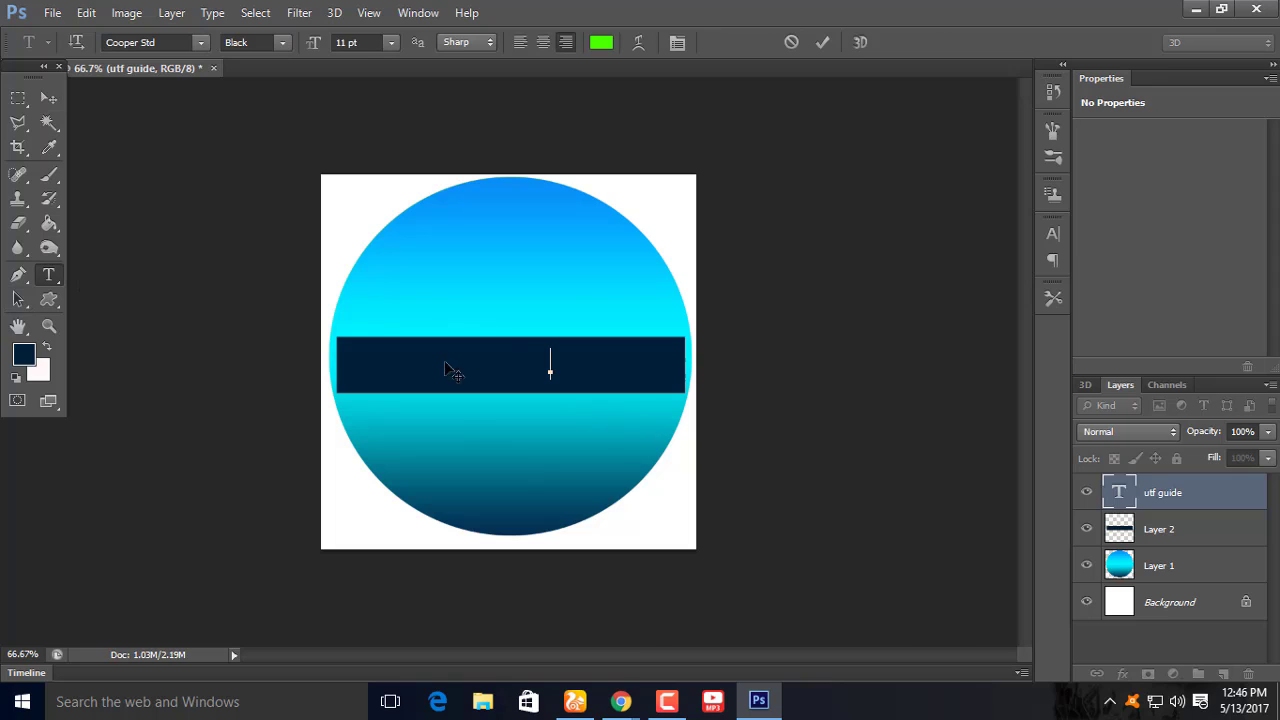
- Type a letter U, place it above the bar's left end, and colour it black 000000
type("U")
left_click(48, 97)
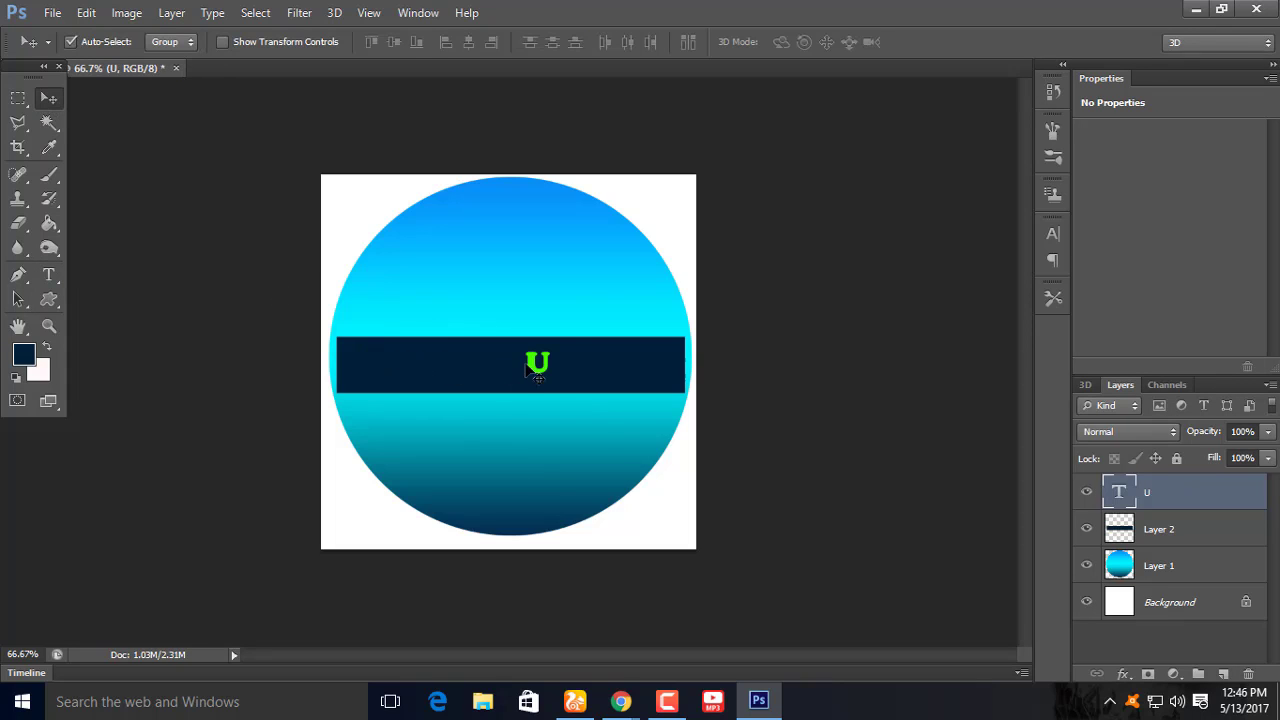
left_click_drag(527, 366, 368, 326)
left_click(48, 274)
left_click(601, 42)
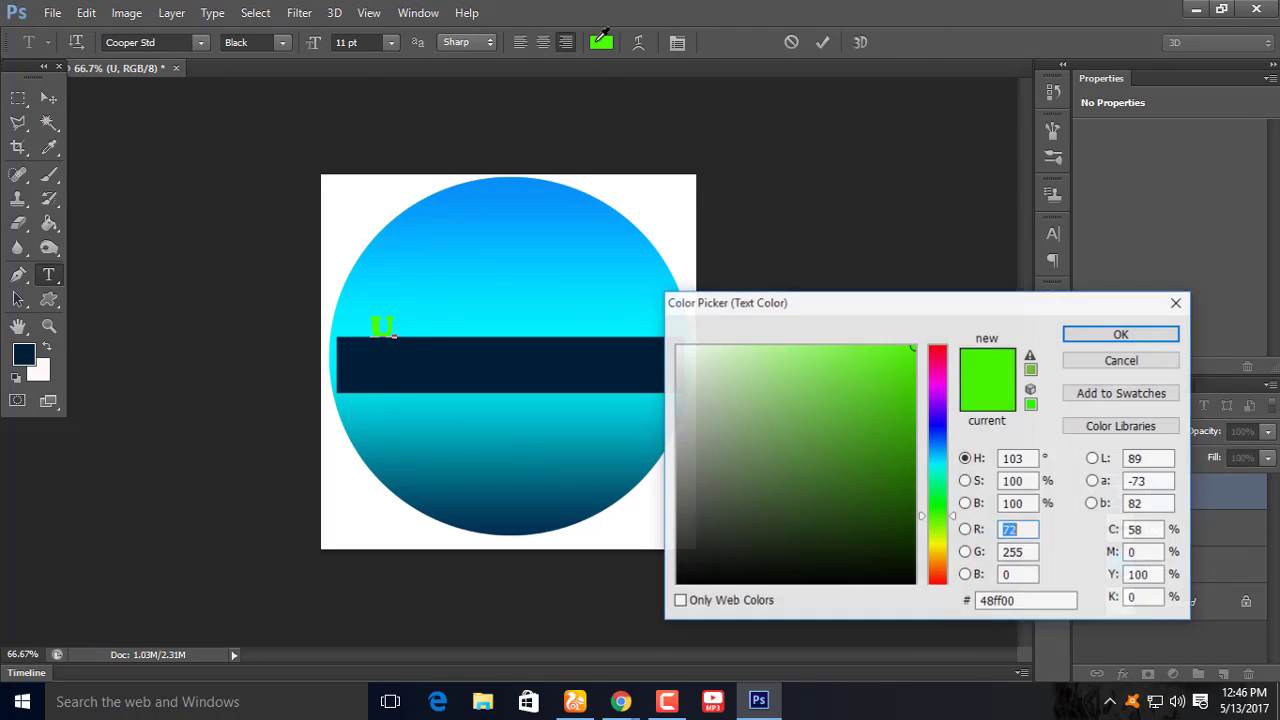
left_click_drag(880, 560, 931, 591)
left_click(1121, 334)
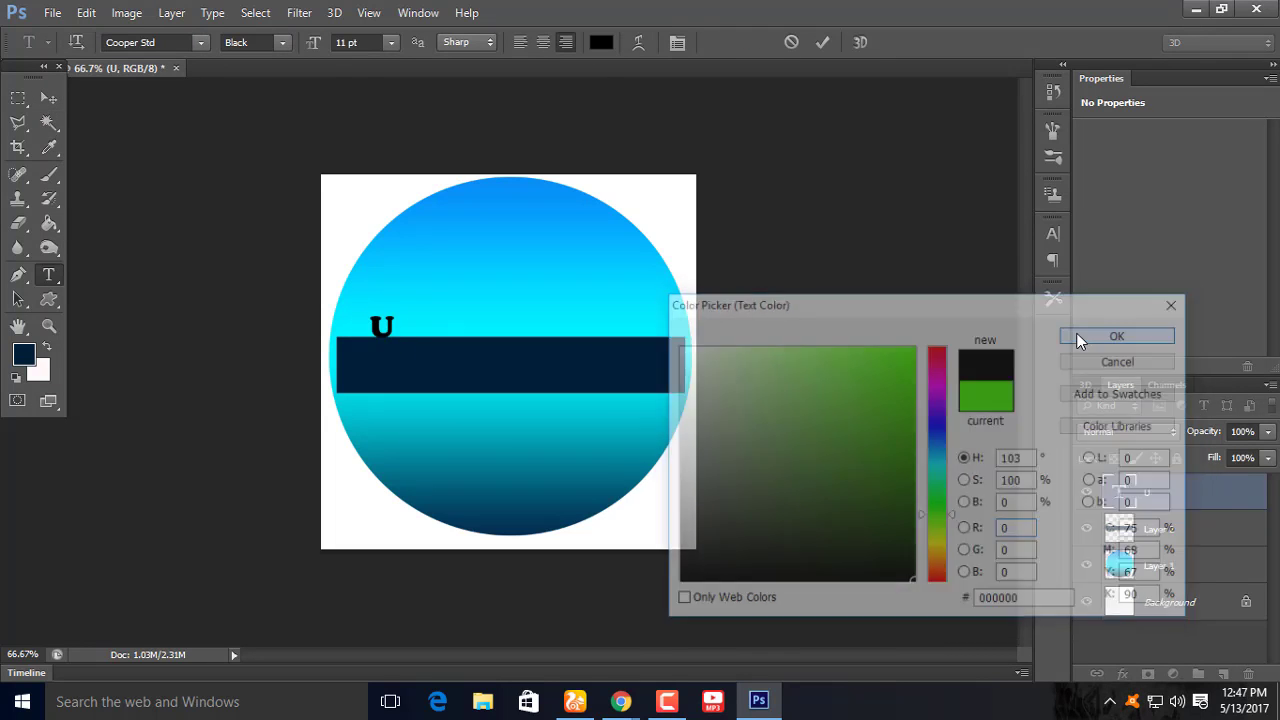
left_click(49, 99)
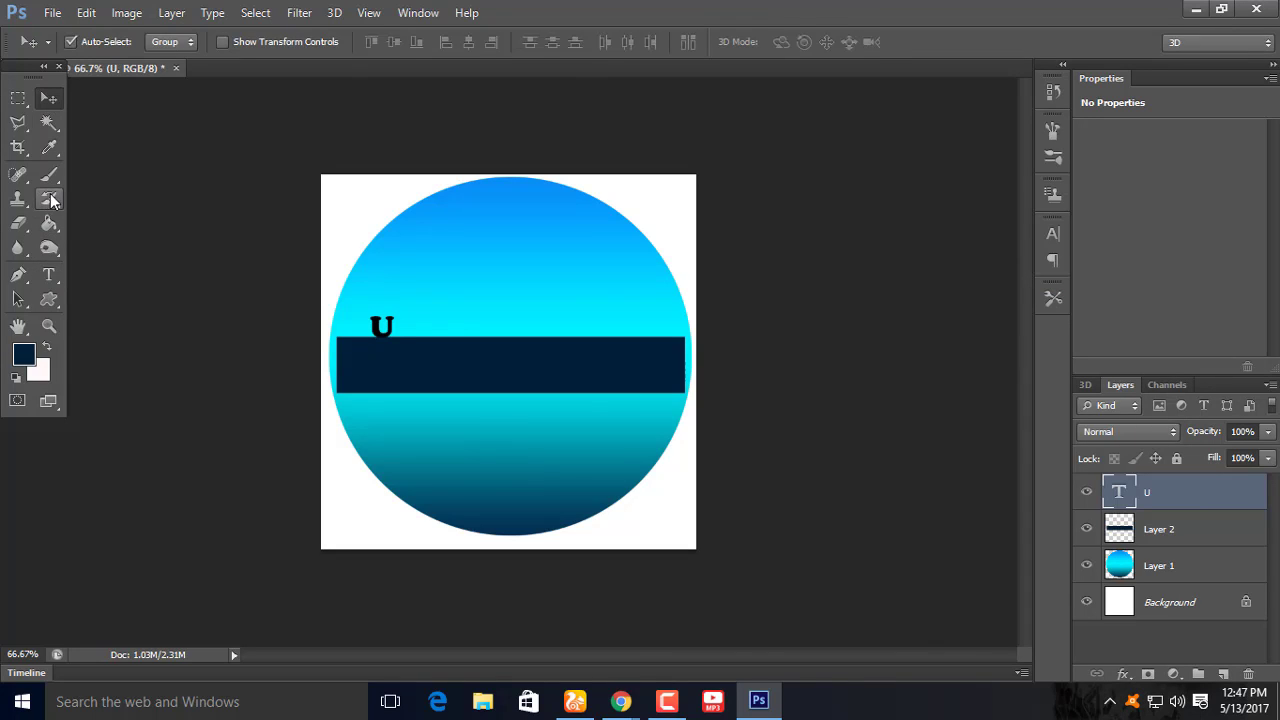
key("ctrl+t")
- Scale the U up to about four times its size and nudge it into place
mouse_move(395, 316)
left_mouse_down()
mouse_move(423, 237)
mouse_move(461, 208)
mouse_move(432, 240)
left_mouse_up()
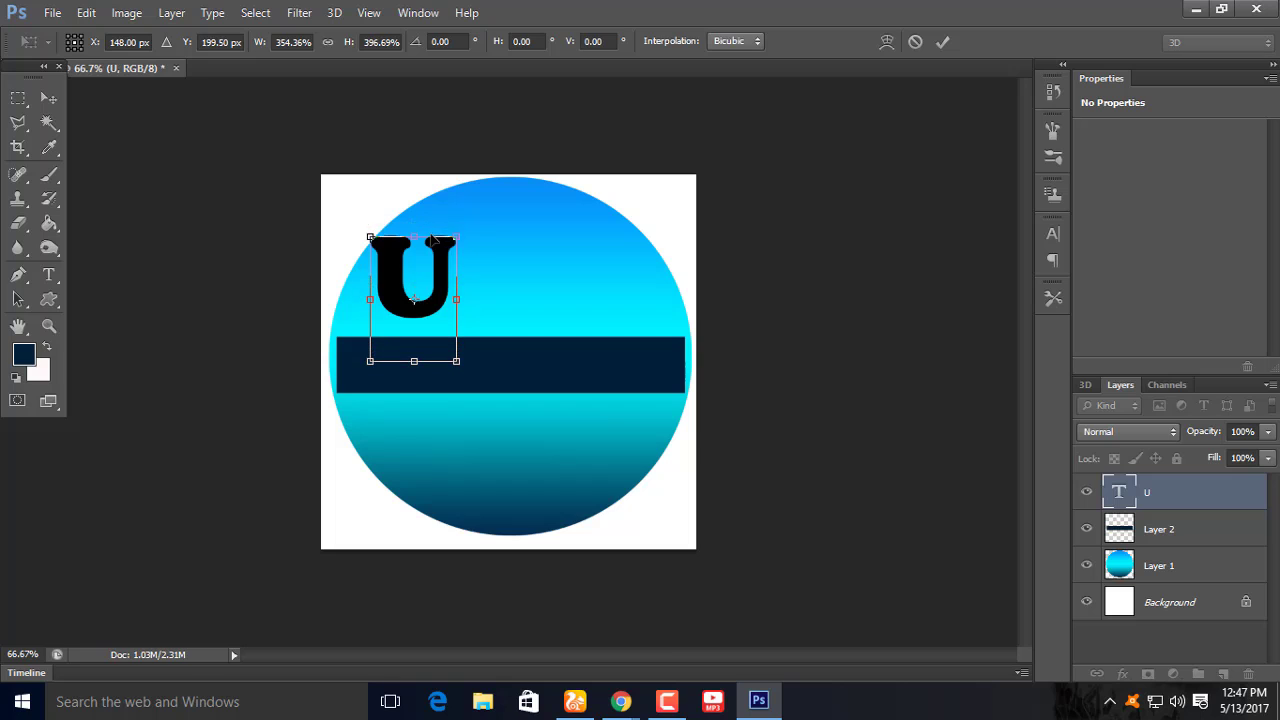
key("Left")
key("Left")
key("Left")
key("Down")
key("Down")
key("Down")
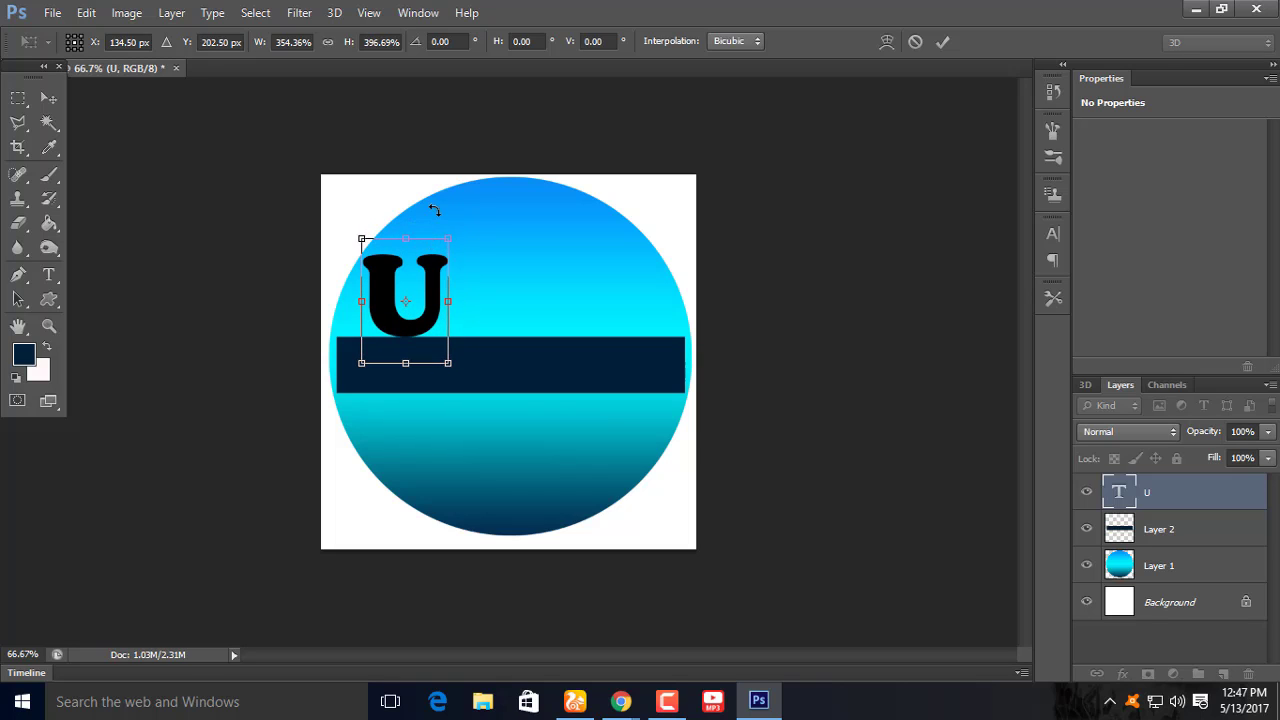
key("Return")
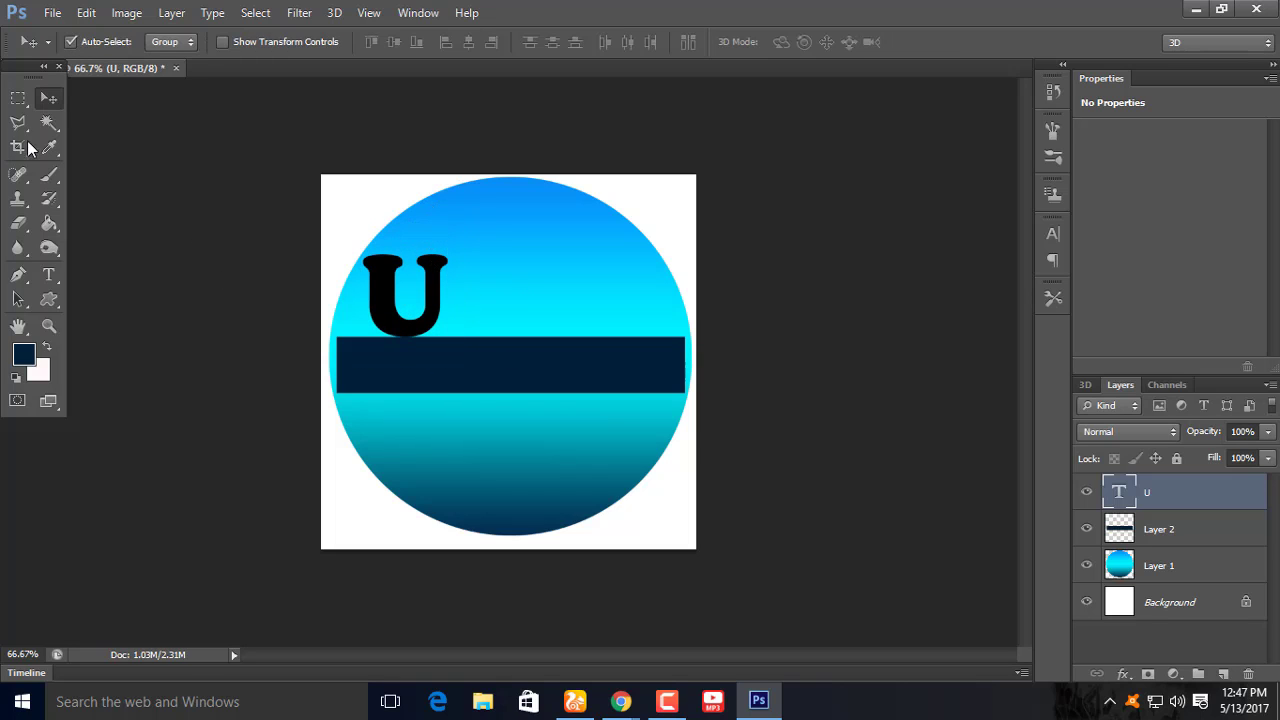
- Change the U's font from Cooper Std to Arial
left_click(49, 274)
double_click(408, 270)
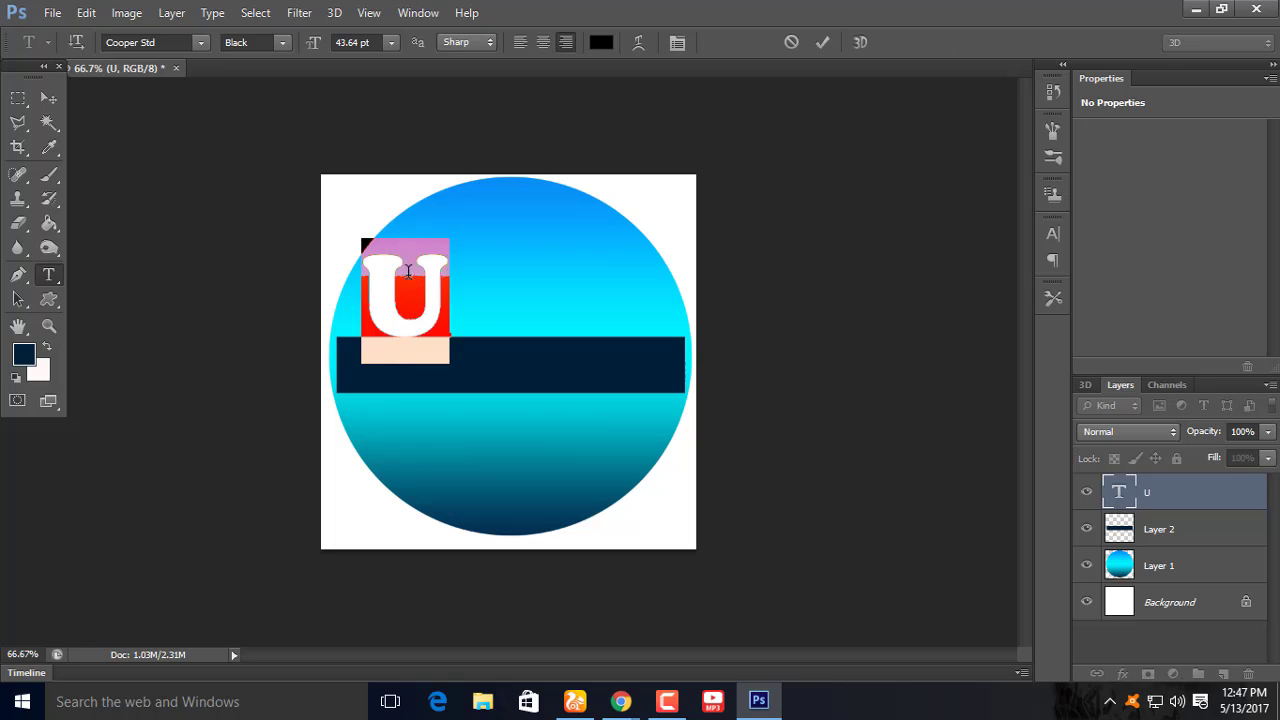
left_click(200, 42)
scroll(207, 213, "up", 2)
scroll(207, 213, "up", 3)
scroll(207, 213, "up", 1)
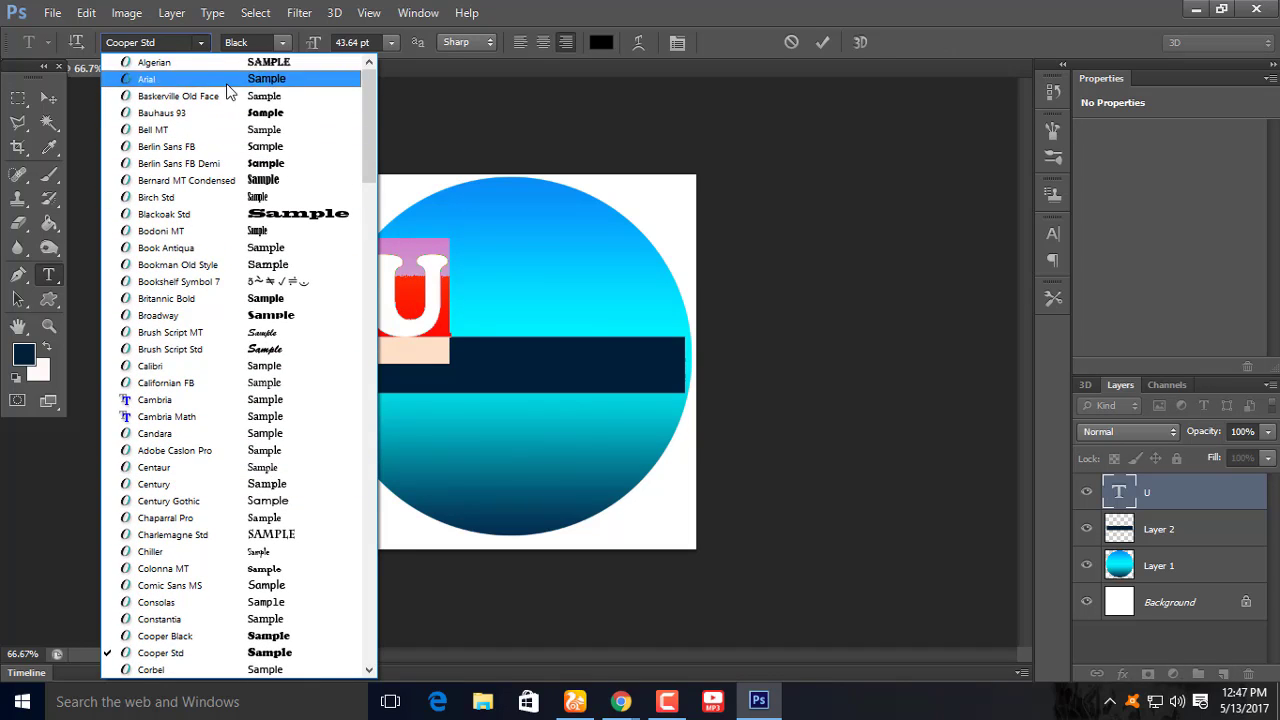
left_click(226, 80)
left_click(48, 98)
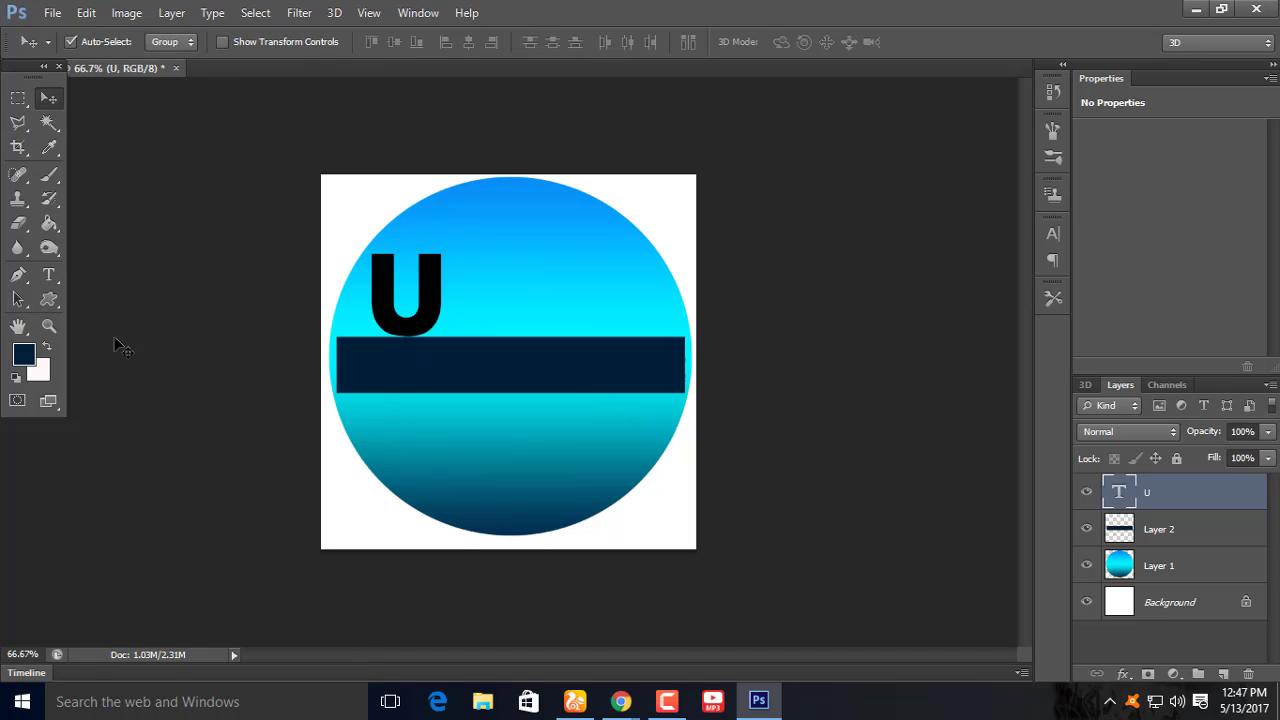
left_click(52, 281)
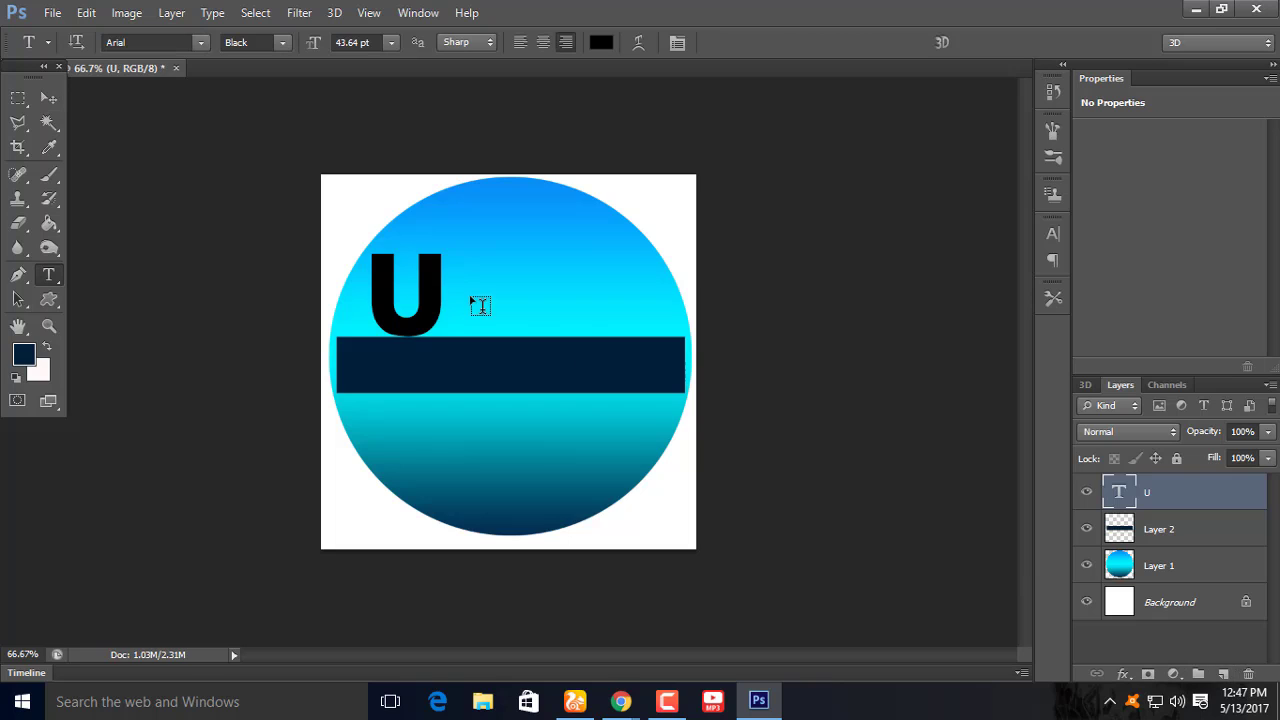
- Add a T letter and stretch it so its crossbar spans the U and its stem reaches the banner
left_click(485, 323)
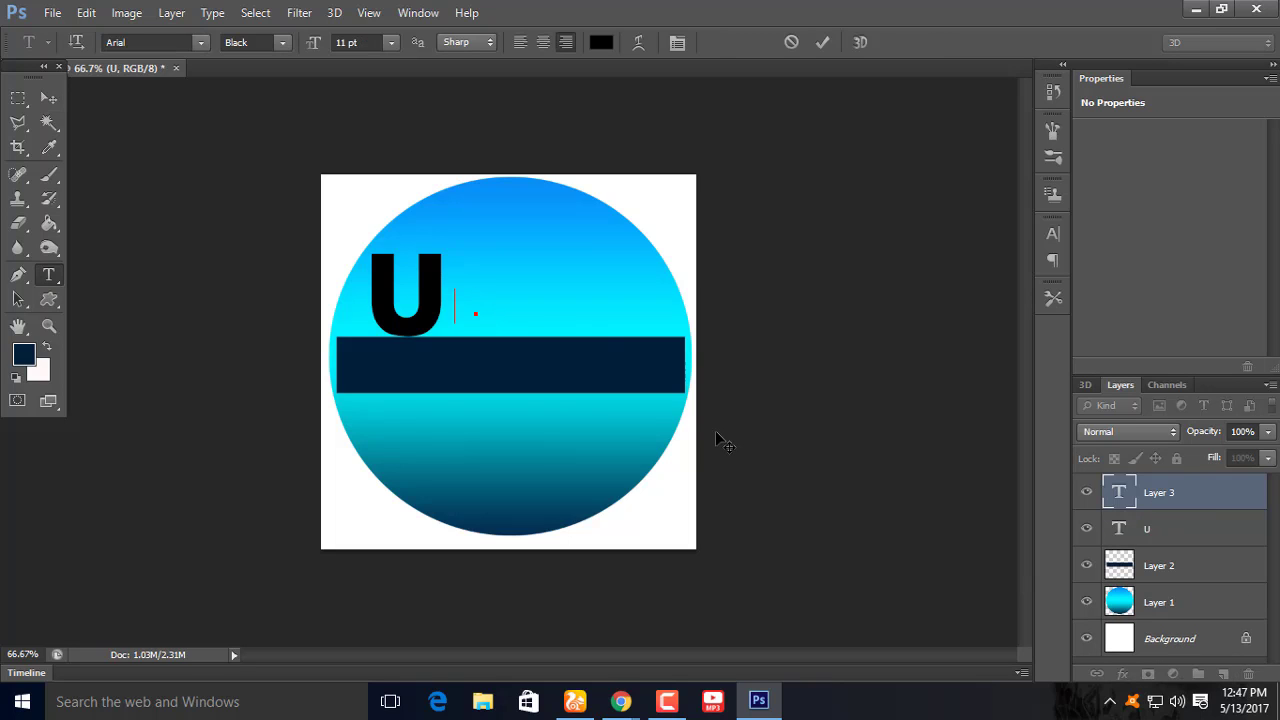
type("T")
key("ctrl+Return")
key("v")
key("ctrl+t")
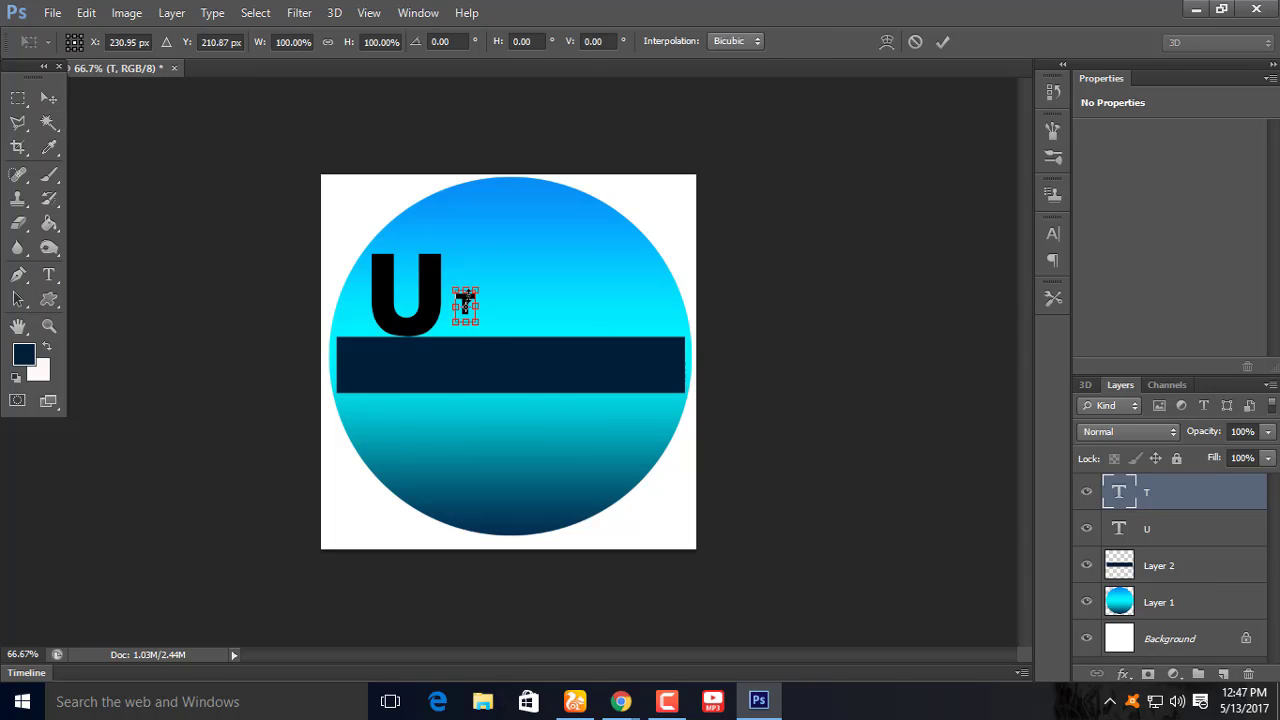
left_click_drag(451, 287, 443, 228)
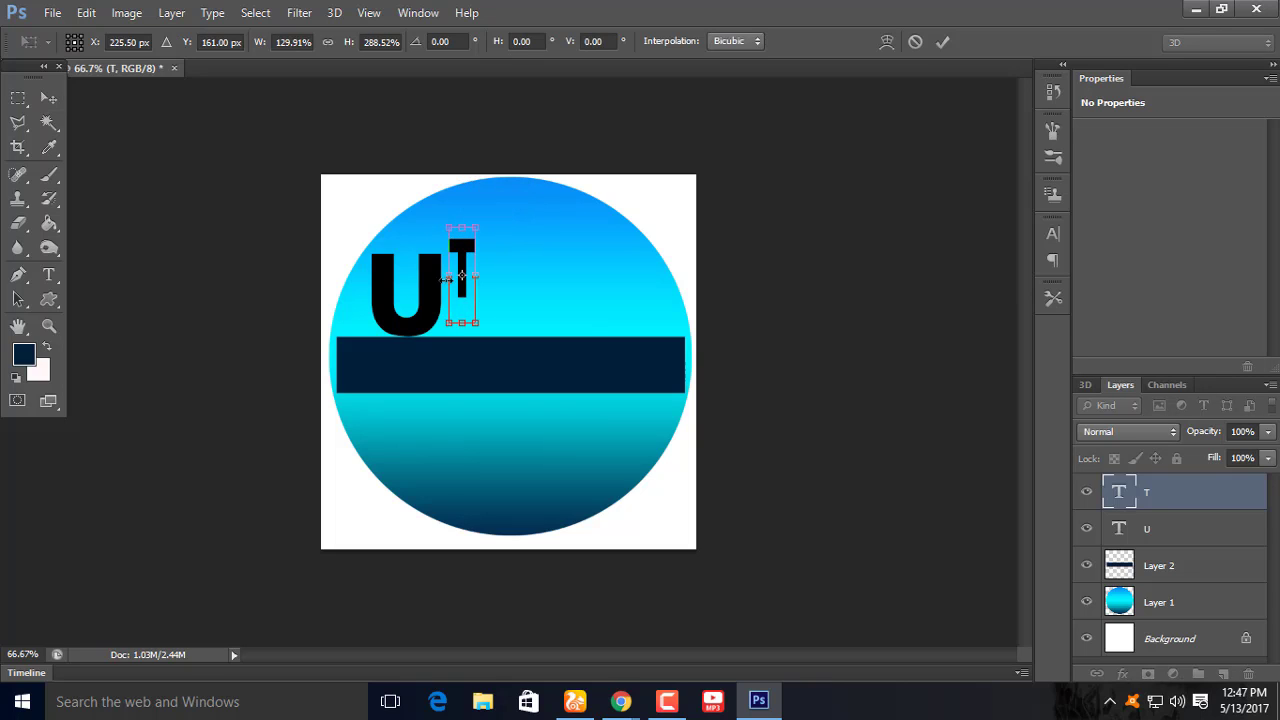
mouse_move(443, 276)
left_mouse_down()
mouse_move(402, 277)
mouse_move(640, 293)
left_mouse_up()
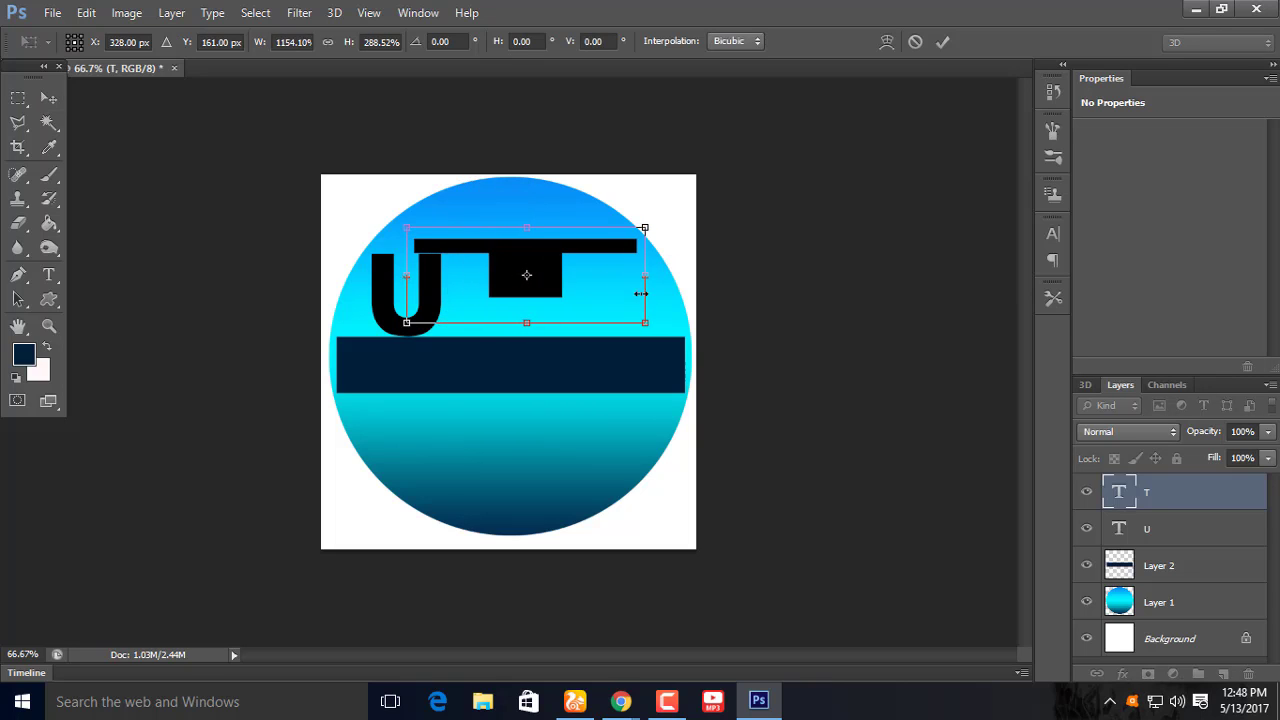
left_click_drag(407, 275, 364, 280)
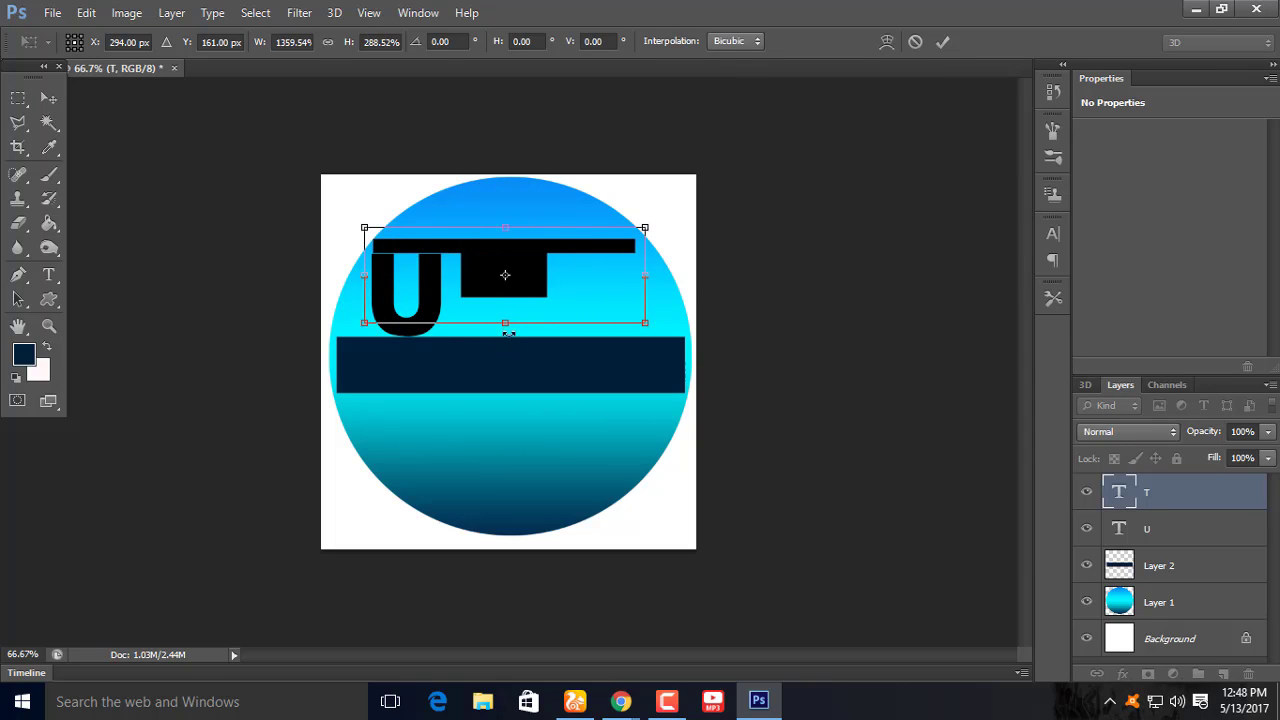
left_click_drag(505, 324, 504, 376)
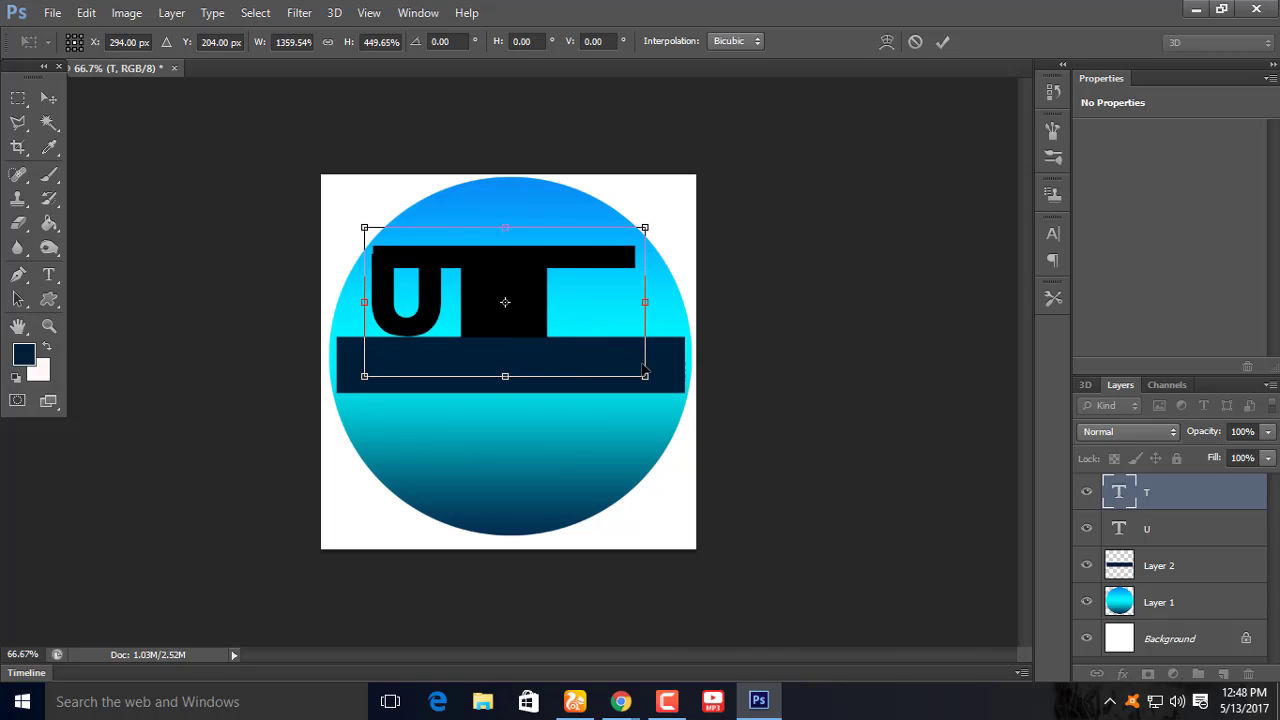
left_click_drag(593, 366, 583, 362)
key("Return")
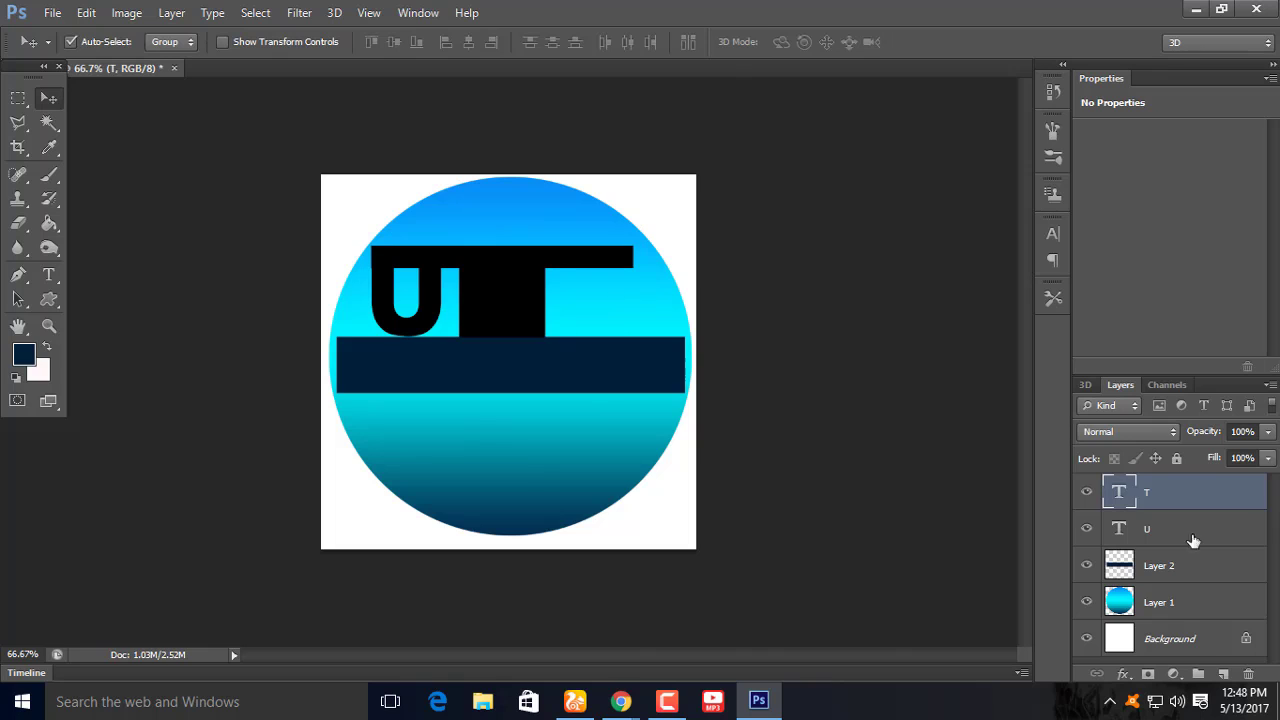
left_click(1114, 526)
- Shrink the U slightly in height and zoom in on the lettering
key("ctrl+t")
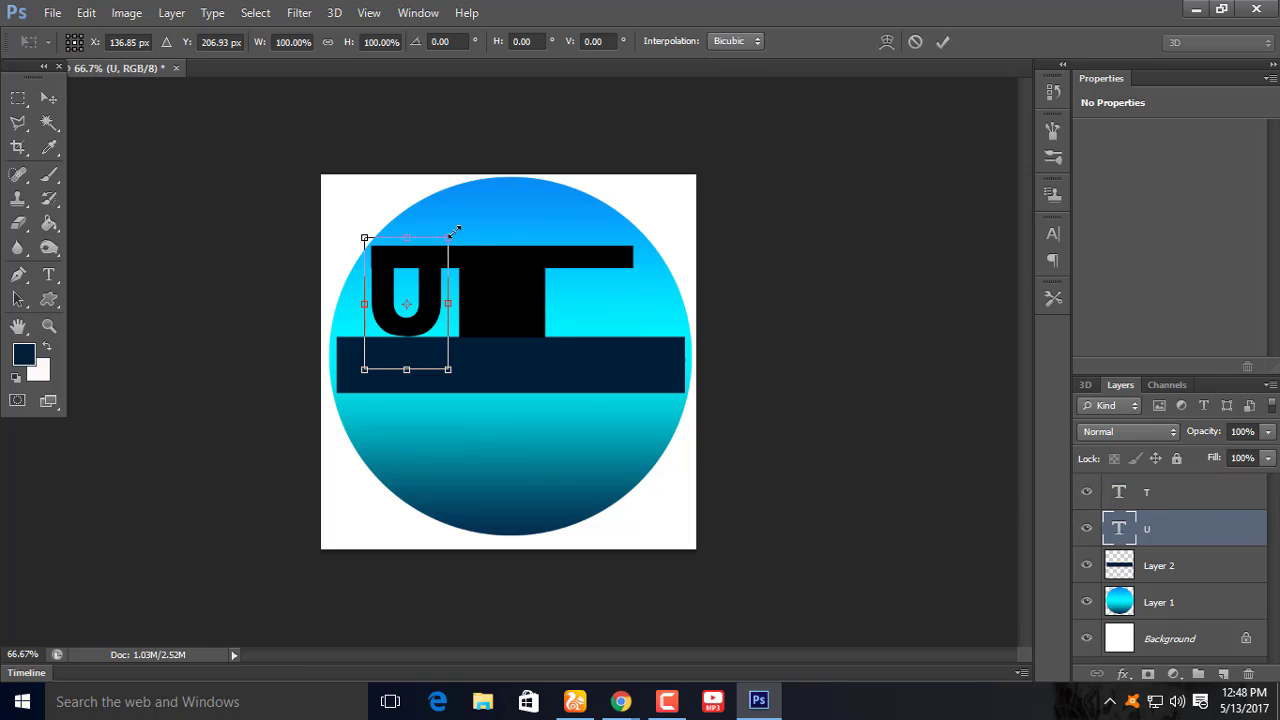
left_click_drag(455, 231, 452, 256)
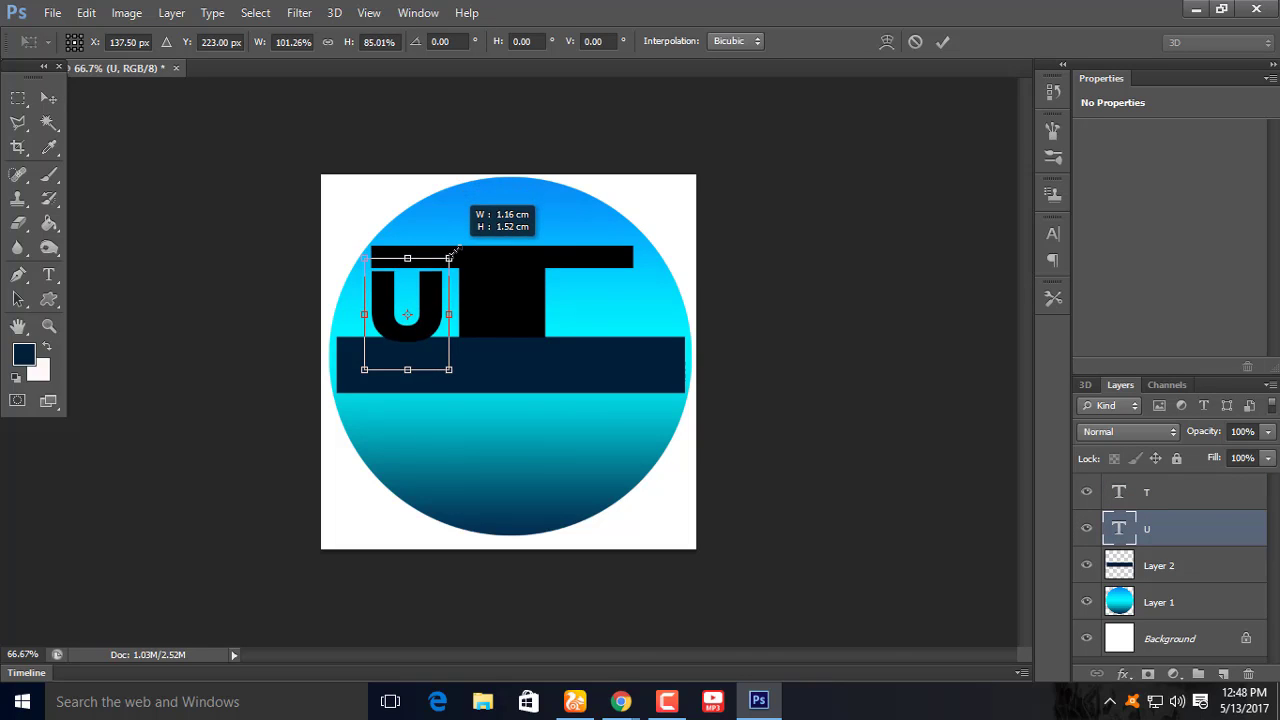
key("Return")
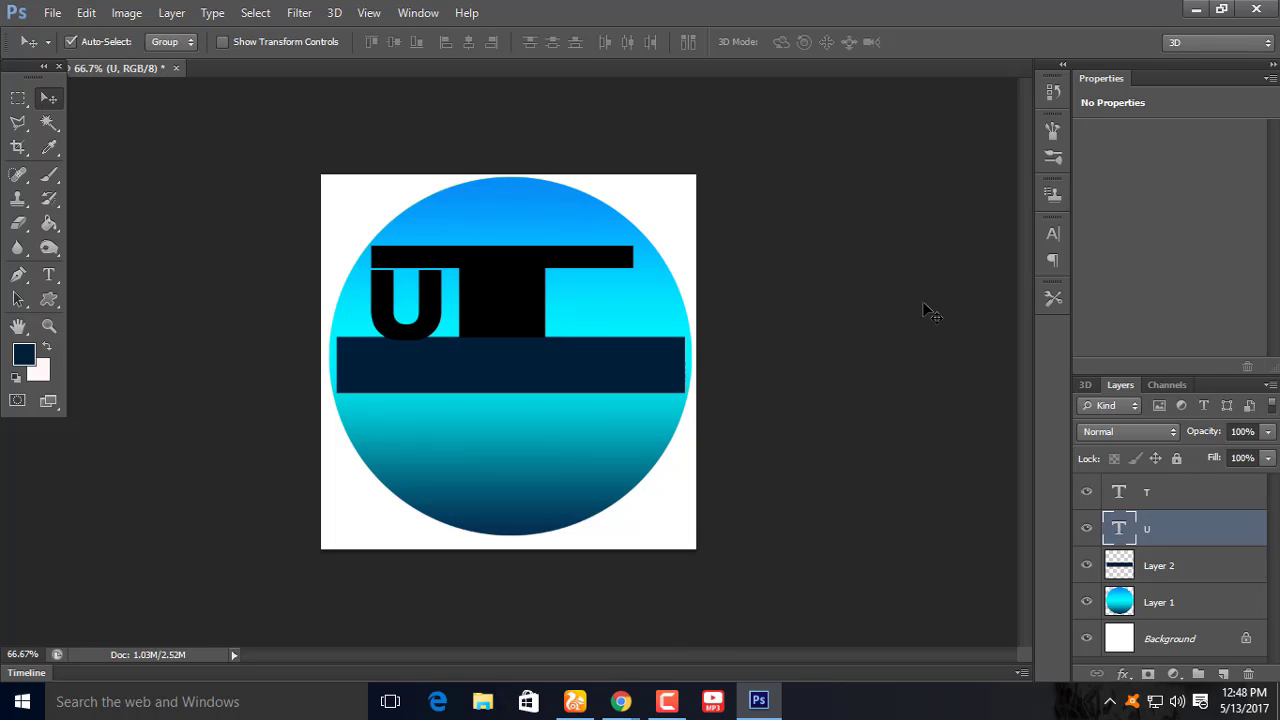
key("ctrl+plus")
key("ctrl+plus")
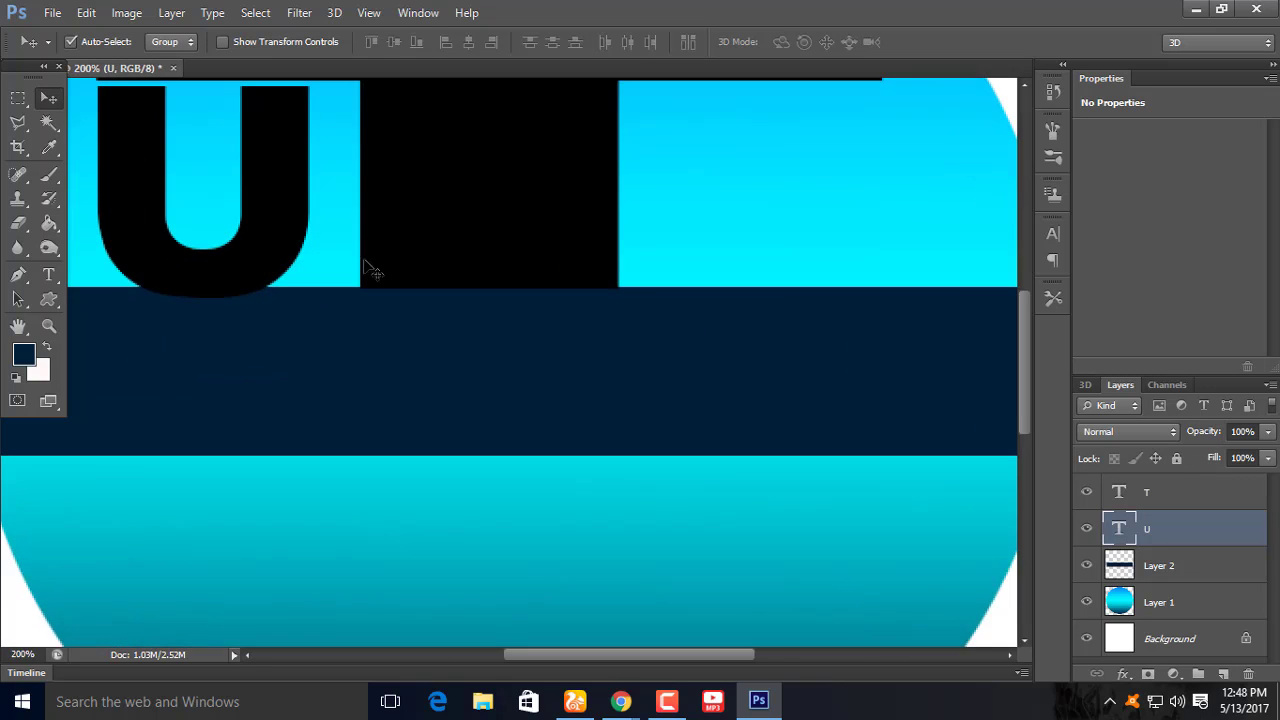
scroll(366, 263, "up", 4)
scroll(340, 275, "up", 1)
- Shorten the U further so its bottom rests on the dark banner
key("ctrl+t")
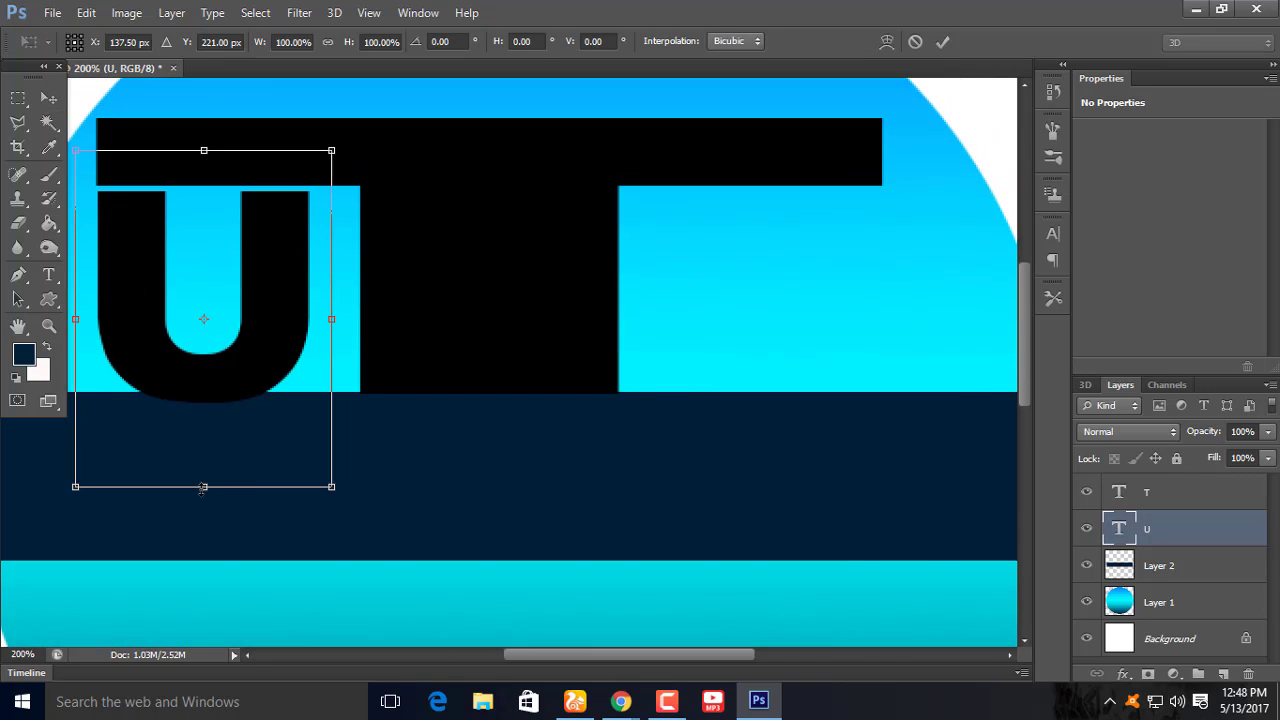
left_click_drag(203, 488, 204, 478)
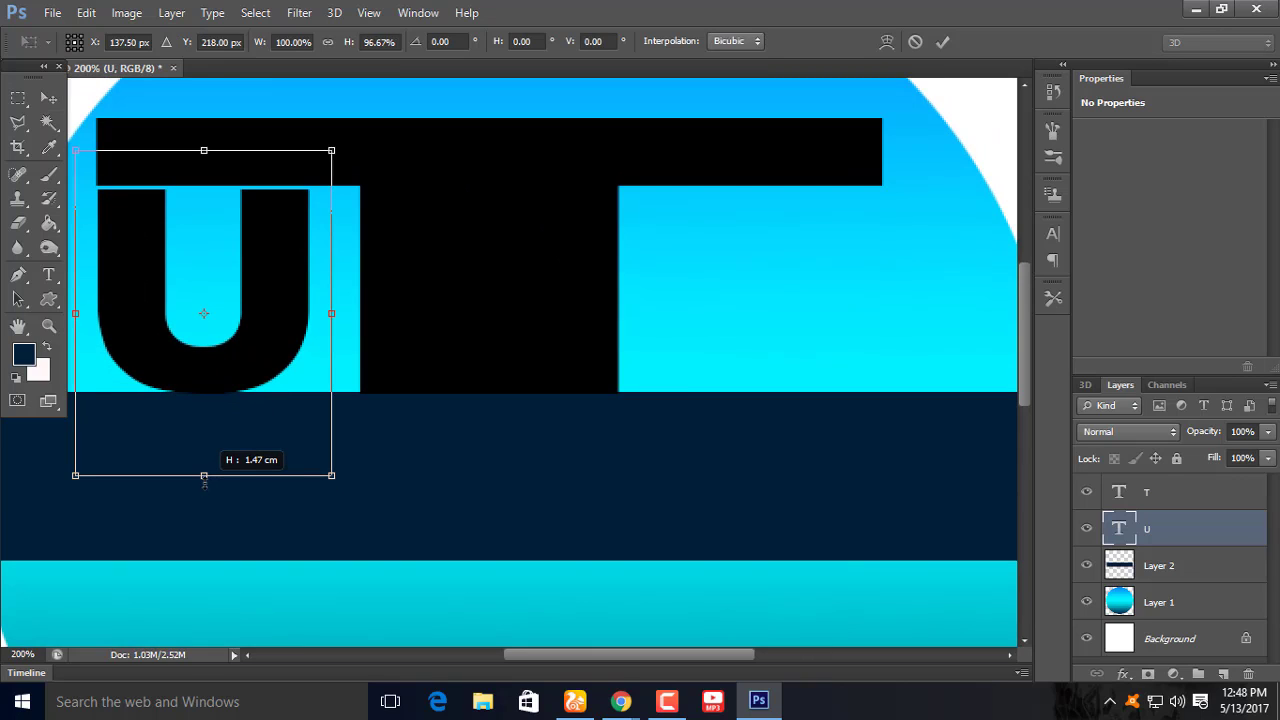
key("Return")
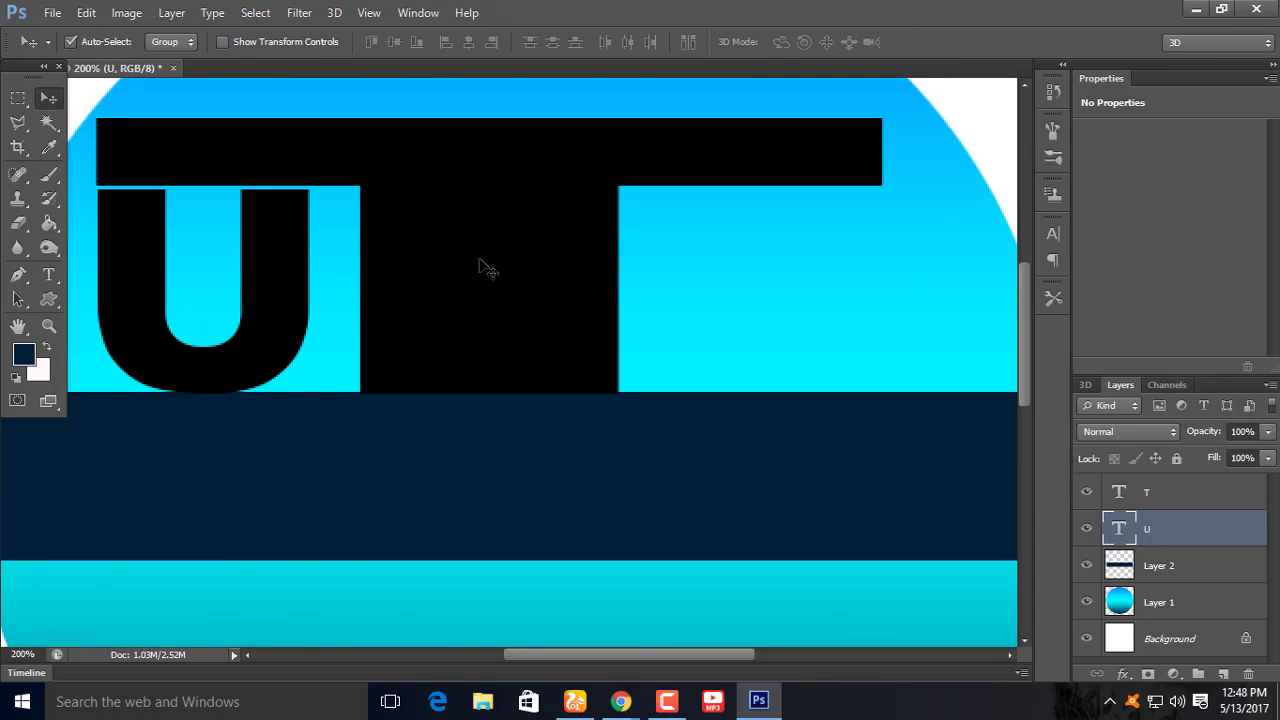
left_click(575, 701)
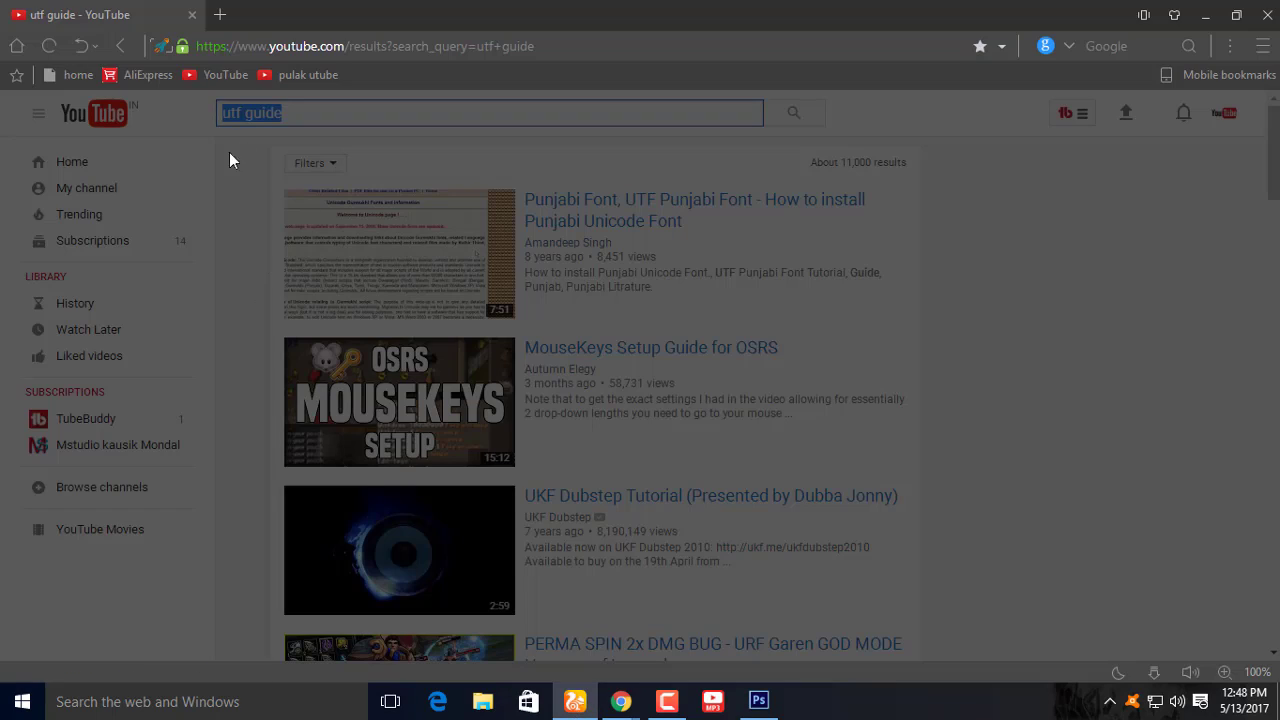
left_click(1206, 15)
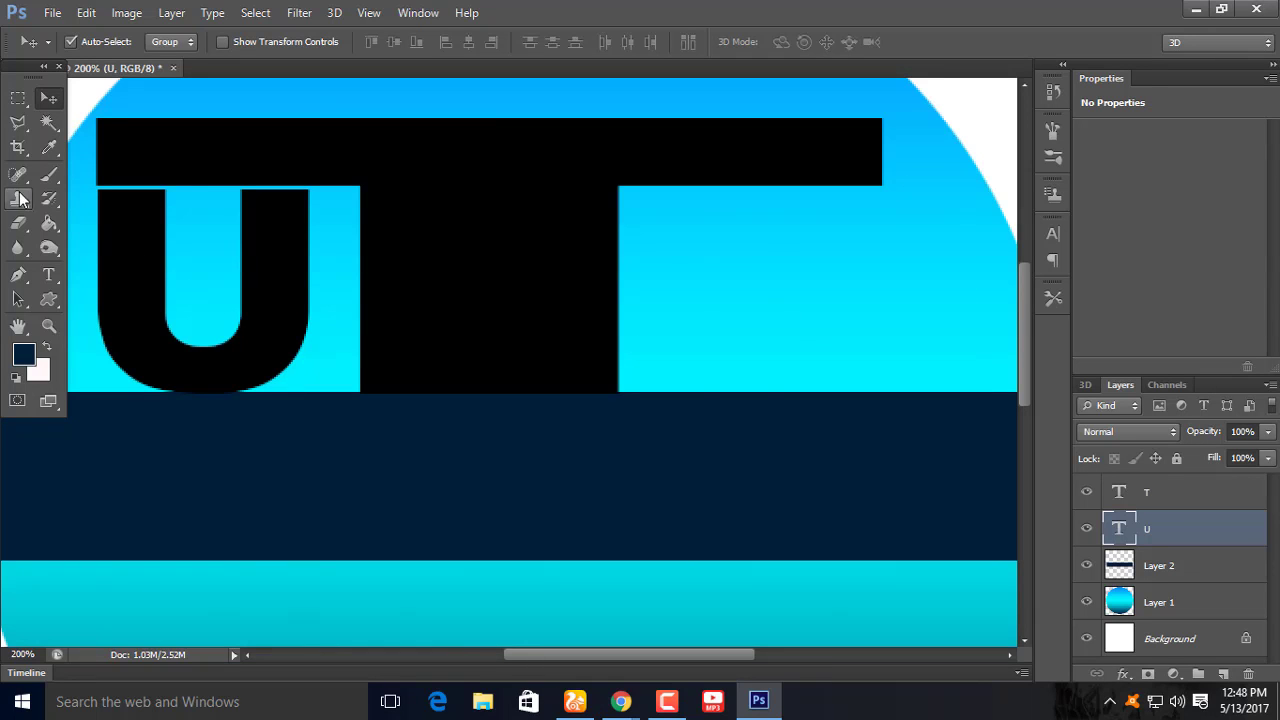
- Type a black F and move it up under the T's crossbar
left_click(45, 283)
left_click(616, 543)
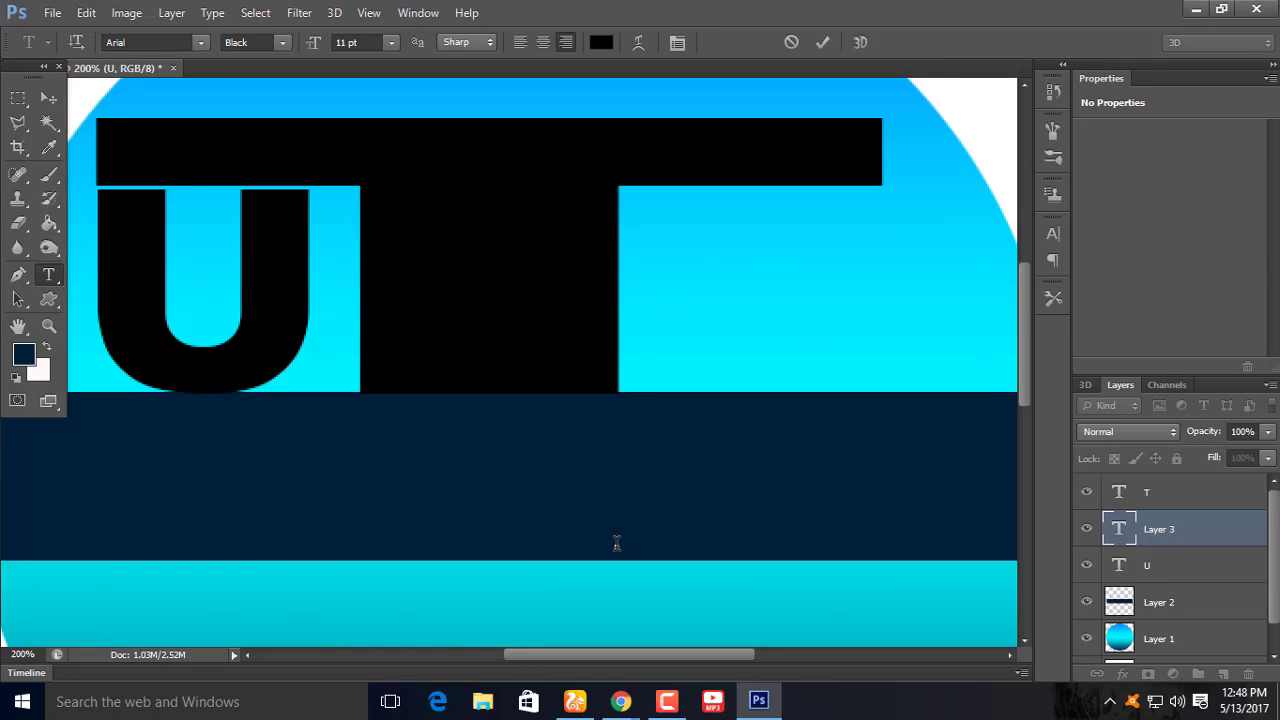
type("F")
left_click(48, 97)
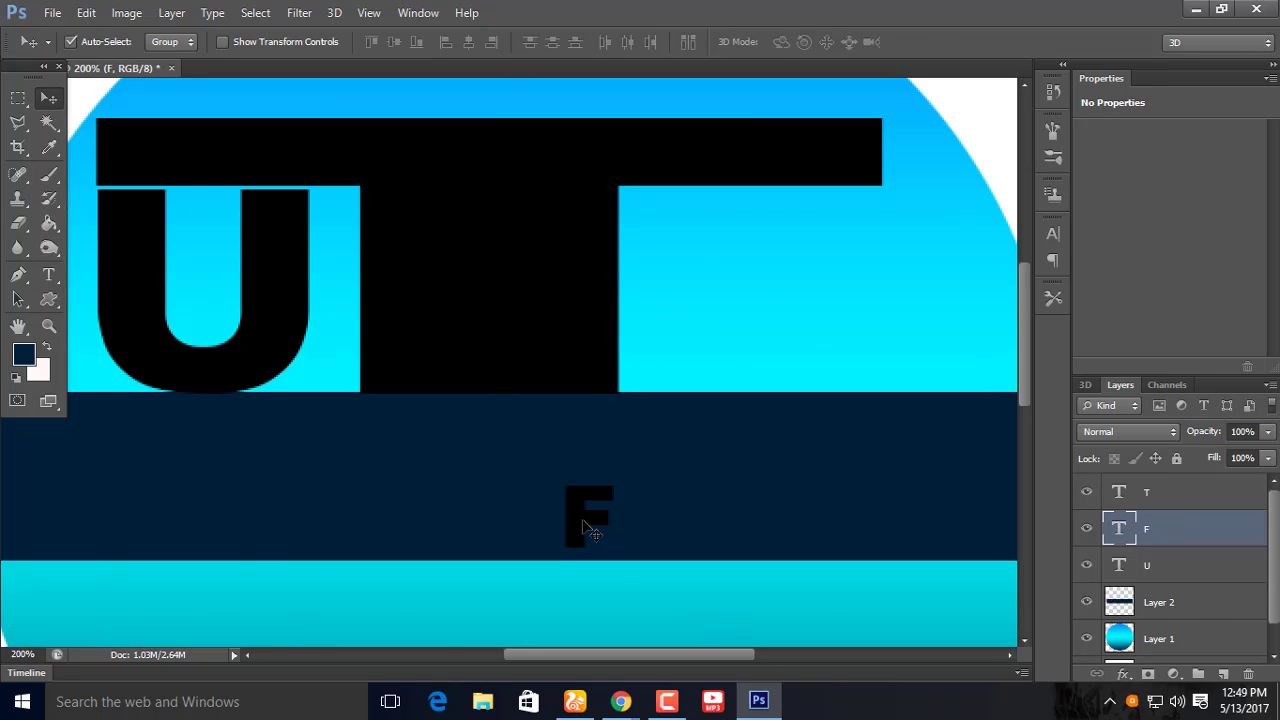
left_click_drag(585, 524, 646, 222)
- Enlarge the F to fill the space beside the T and nudge it up and right
key("ctrl+t")
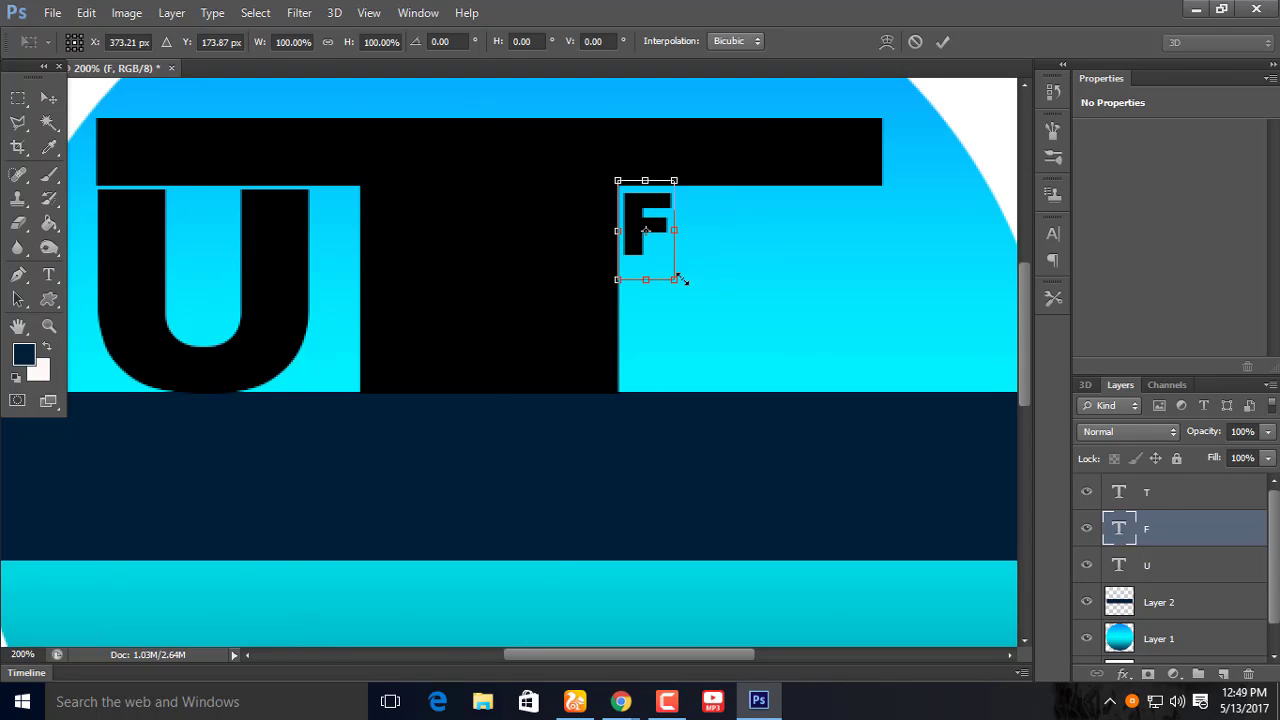
mouse_move(680, 284)
left_mouse_down()
mouse_move(890, 438)
mouse_move(903, 452)
mouse_move(885, 453)
mouse_move(886, 487)
left_mouse_up()
key("Return")
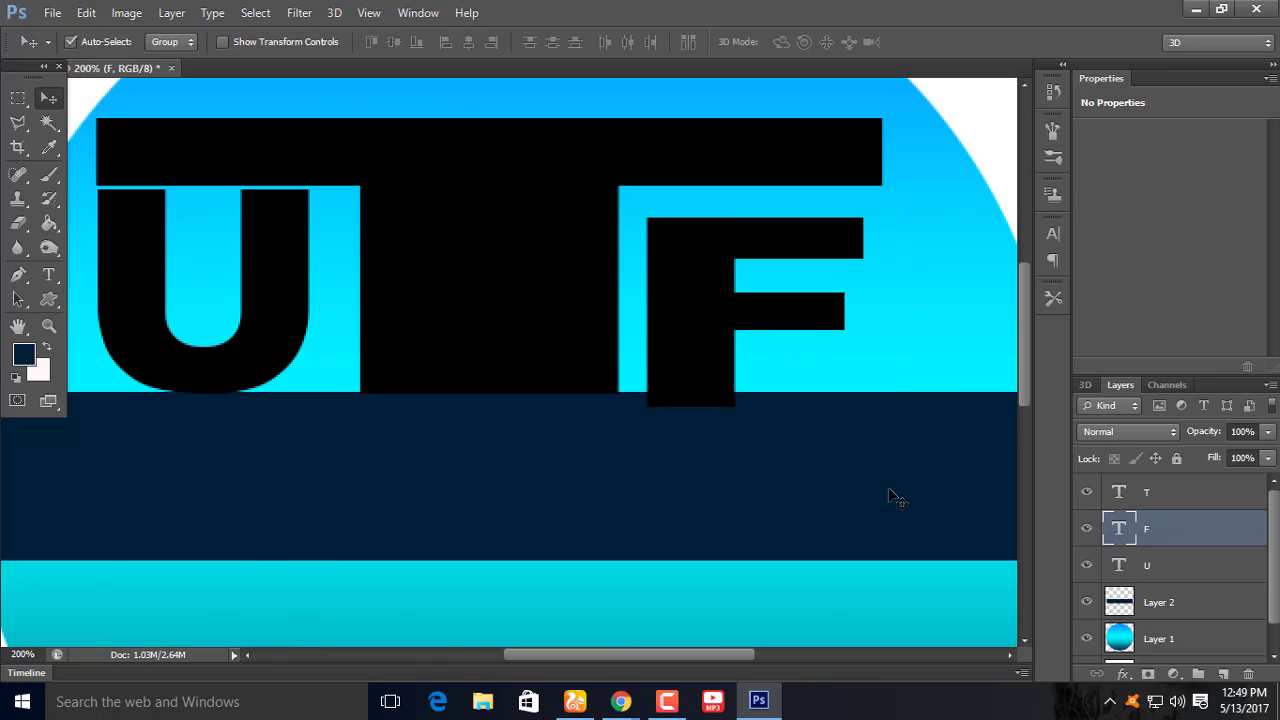
key("Up")
key("Up")
key("Up")
key("Up")
key("Up")
key("Up")
key("Right")
key("Right")
key("Right")
key("Right")
key("Right")
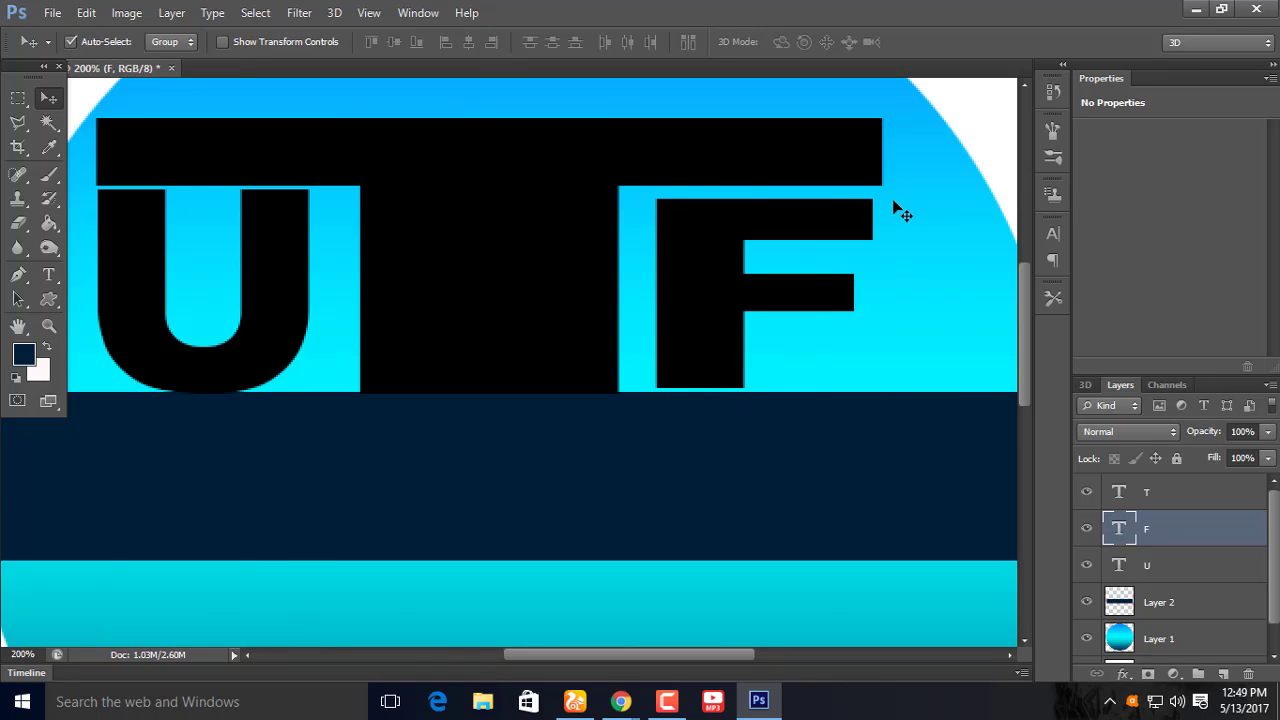
key("Right")
key("Right")
key("Right")
key("Right")
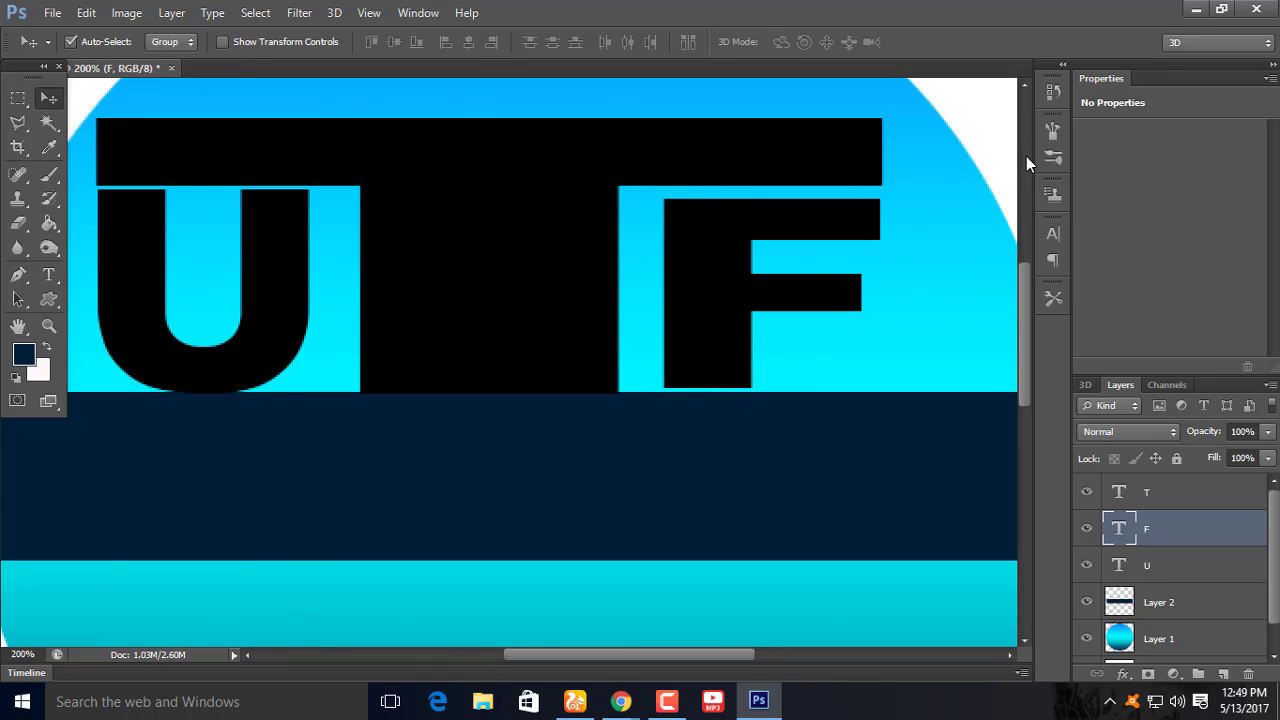
key("Up")
key("Up")
key("Up")
key("Up")
key("Up")
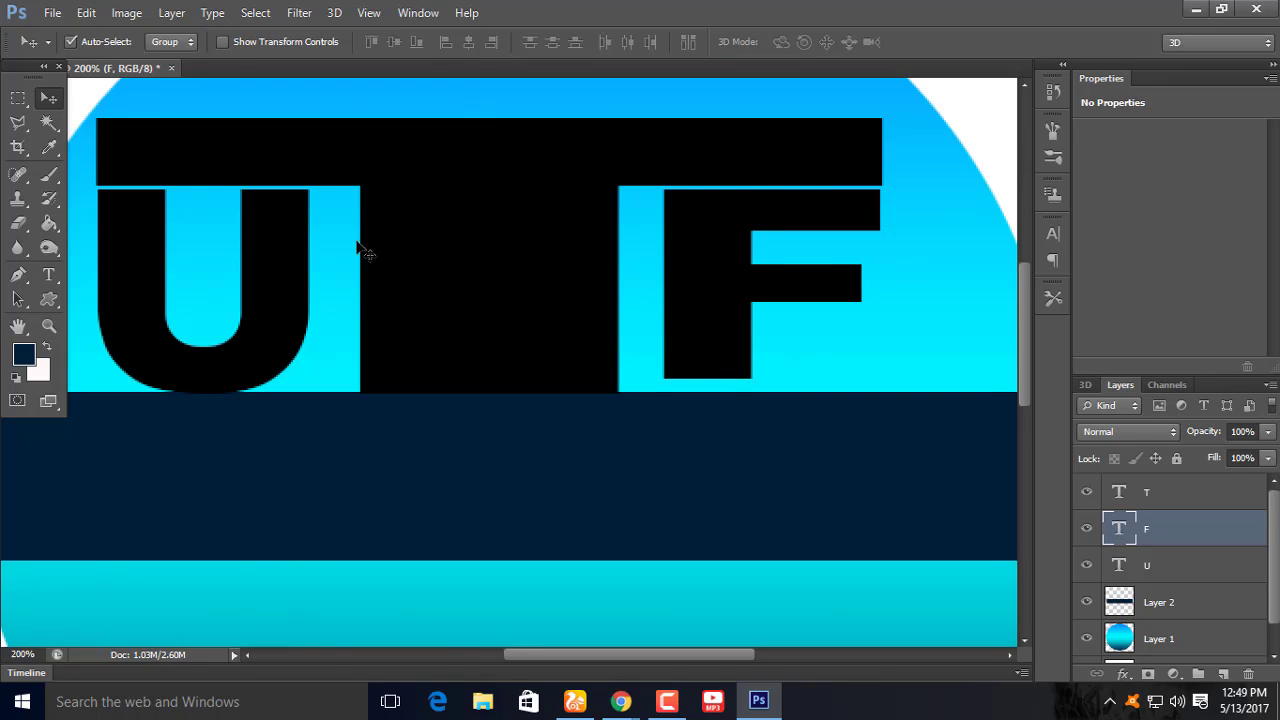
- Trim the F's width slightly and stretch it down to the banner, then zoom out
key("ctrl+t")
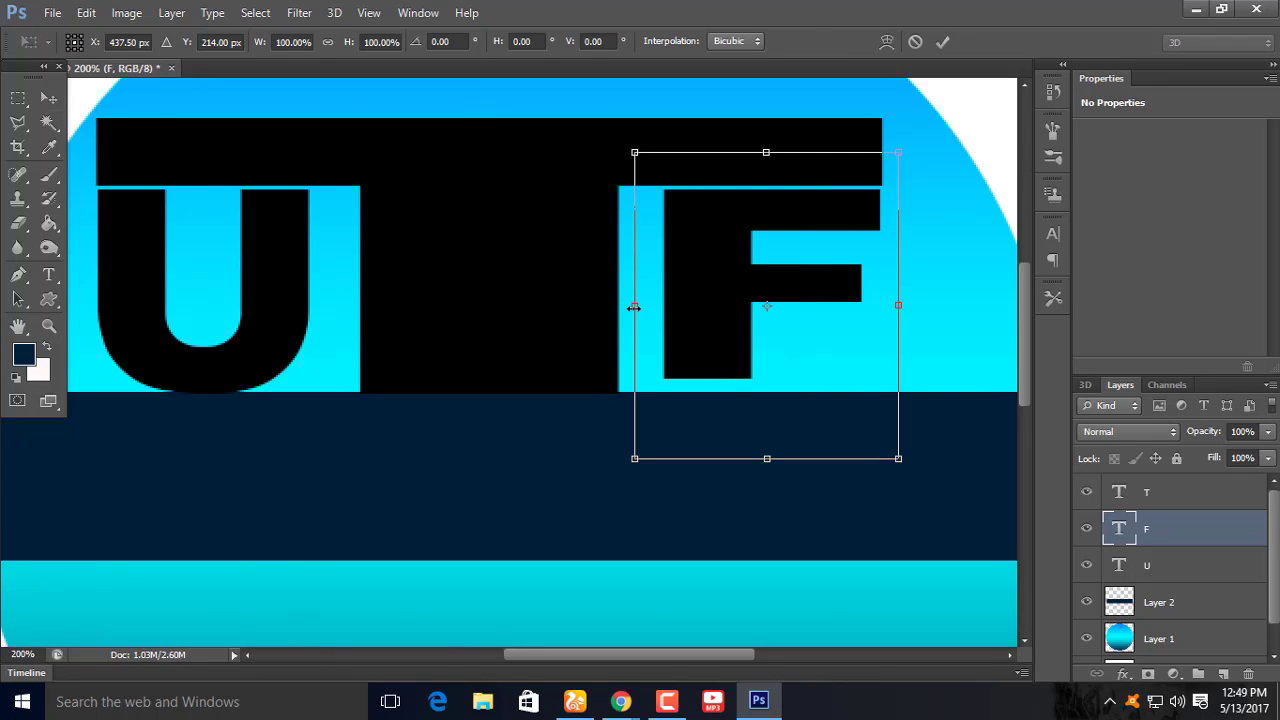
left_click_drag(636, 308, 640, 308)
left_click_drag(772, 462, 770, 487)
key("Return")
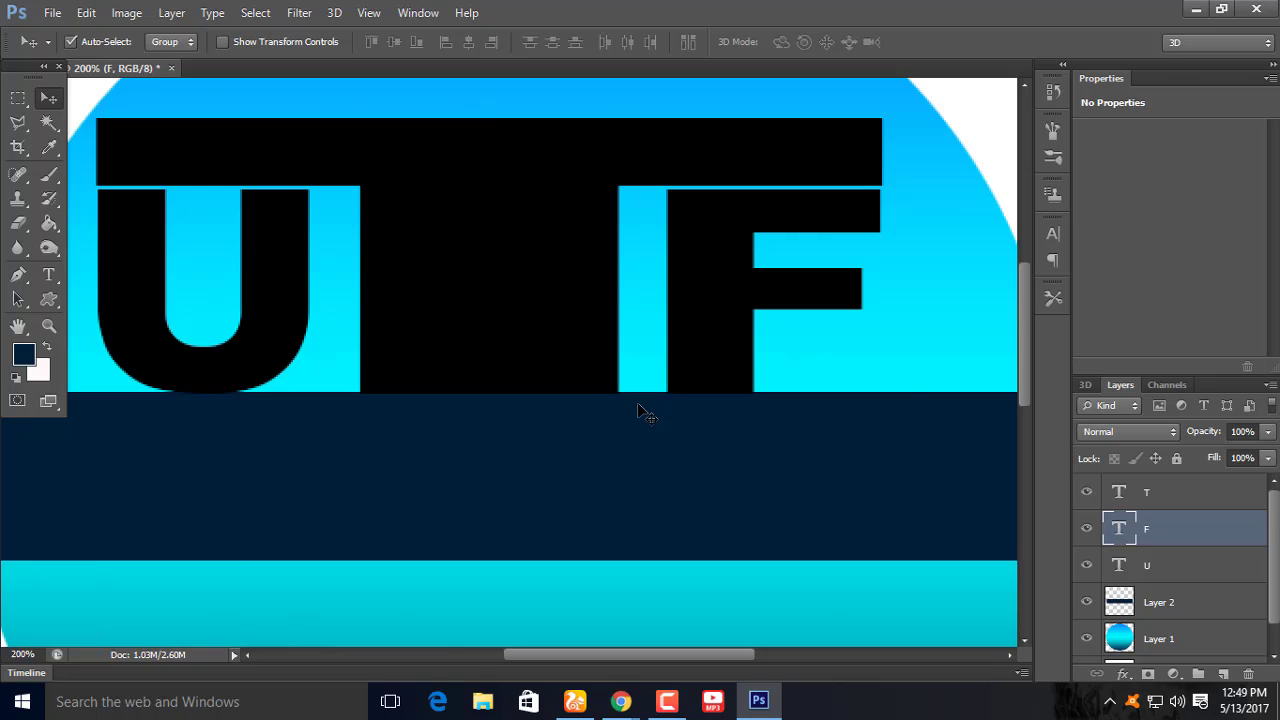
key("ctrl+minus")
key("ctrl+minus")
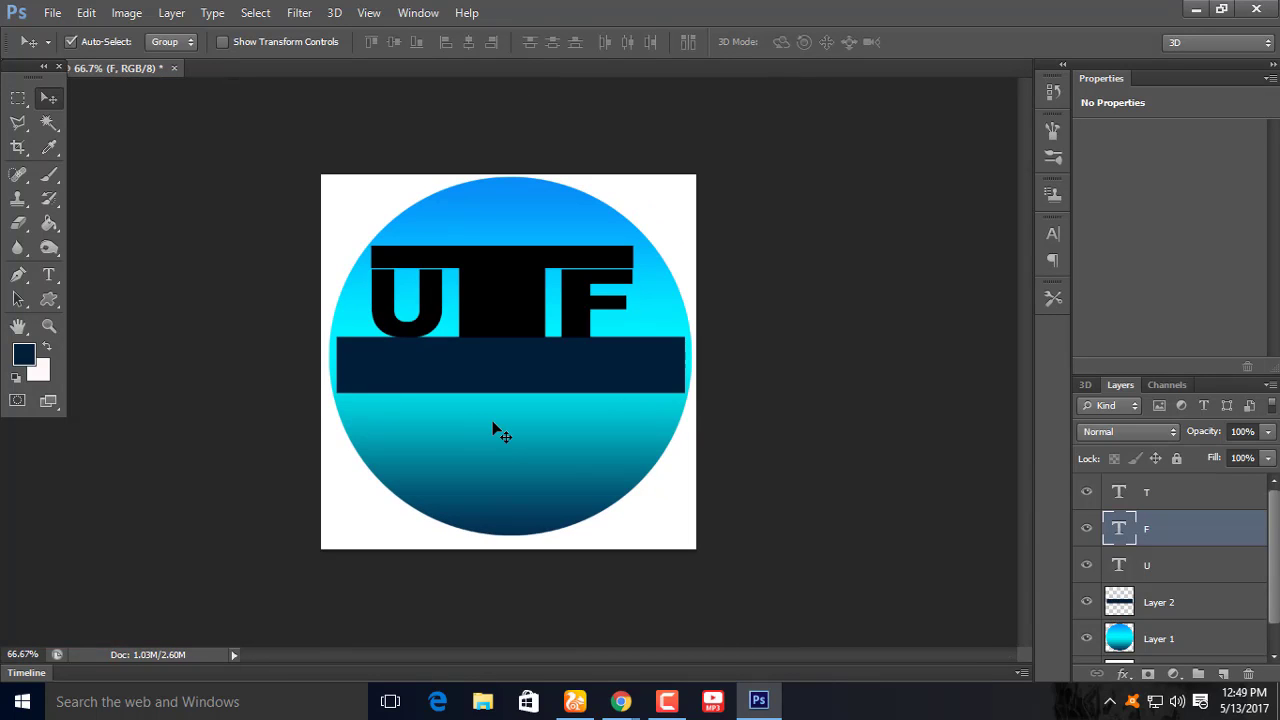
- Add a new text layer in the dark banner with white lettering
left_click(48, 274)
left_click(355, 362)
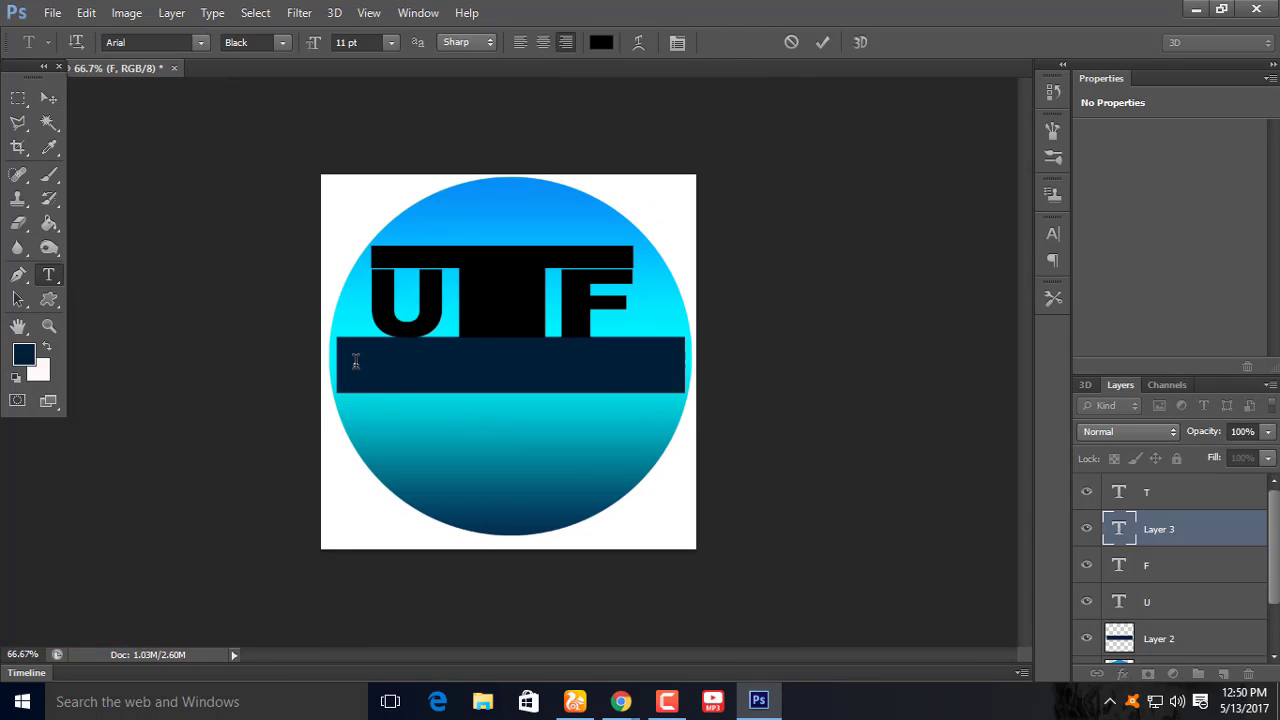
type("CODE")
key("ctrl+a")
left_click(601, 42)
left_click(678, 347)
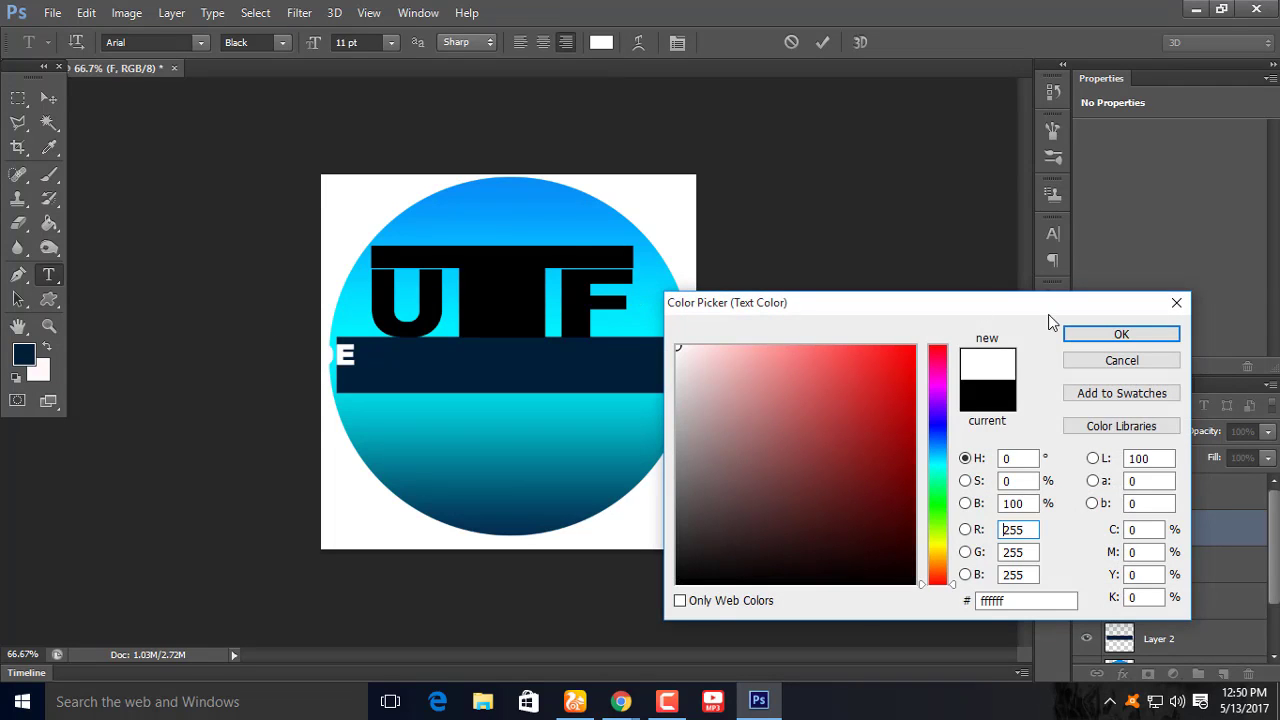
left_click(1076, 338)
left_click(48, 98)
- Move GUIDE into the banner and stretch it across the banner's width and height
left_click_drag(360, 385, 661, 370)
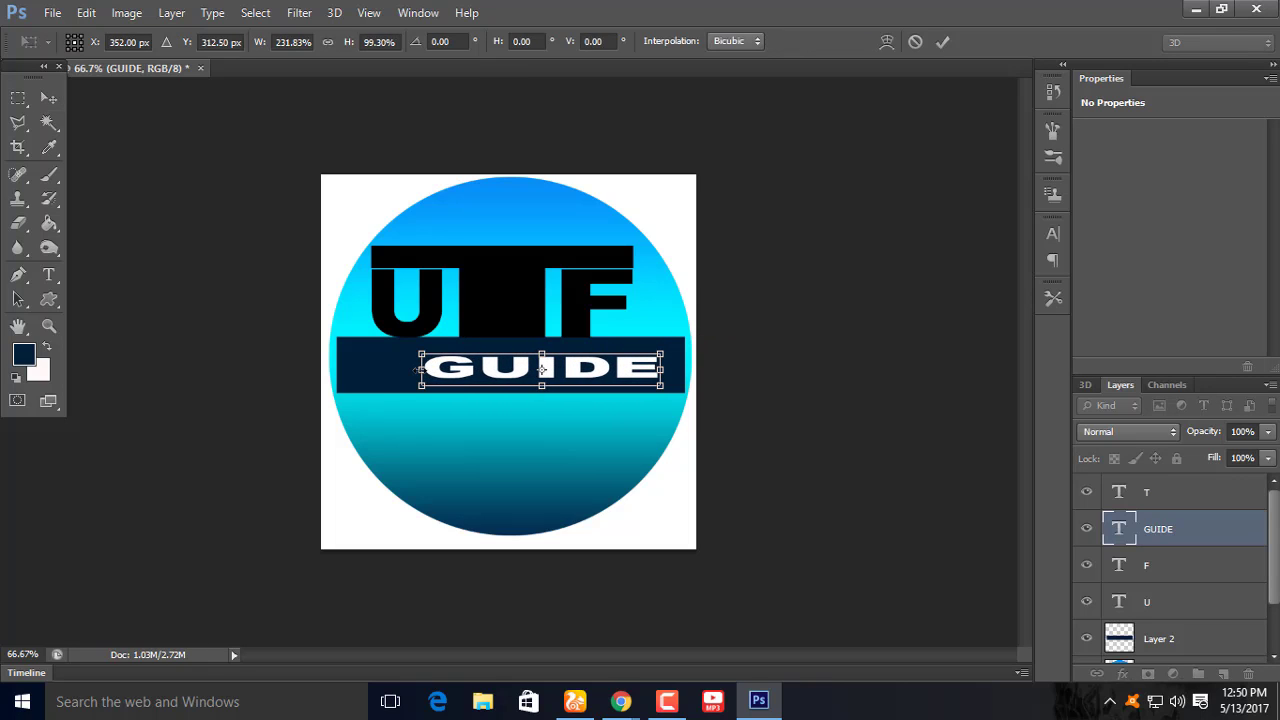
left_click_drag(421, 370, 353, 369)
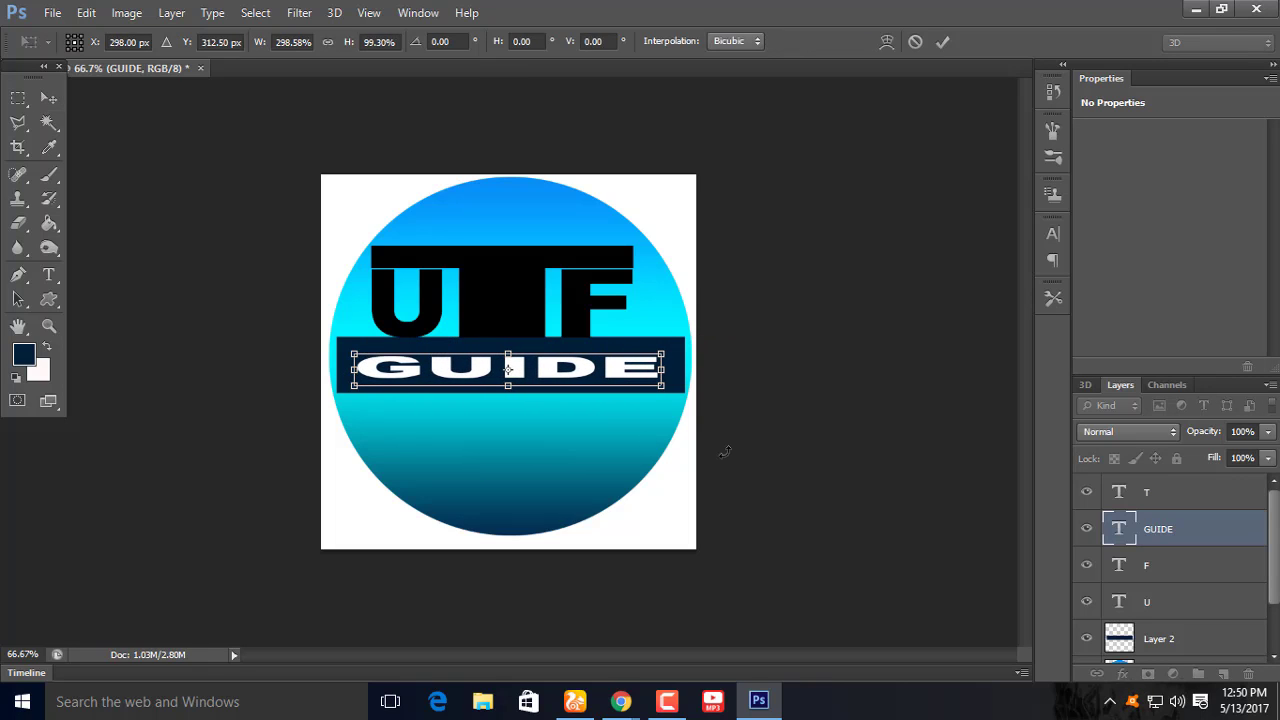
key("Up")
key("Down")
left_click_drag(508, 345, 508, 341)
left_click_drag(508, 390, 508, 397)
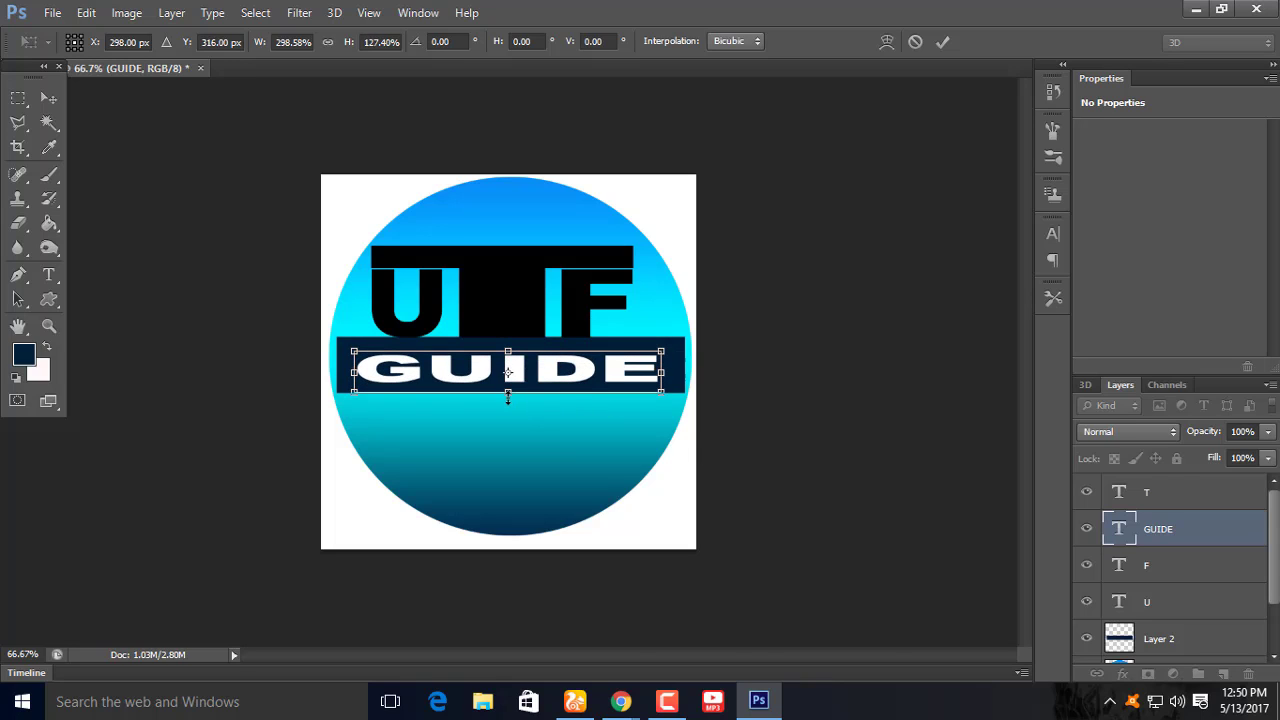
key("Return")
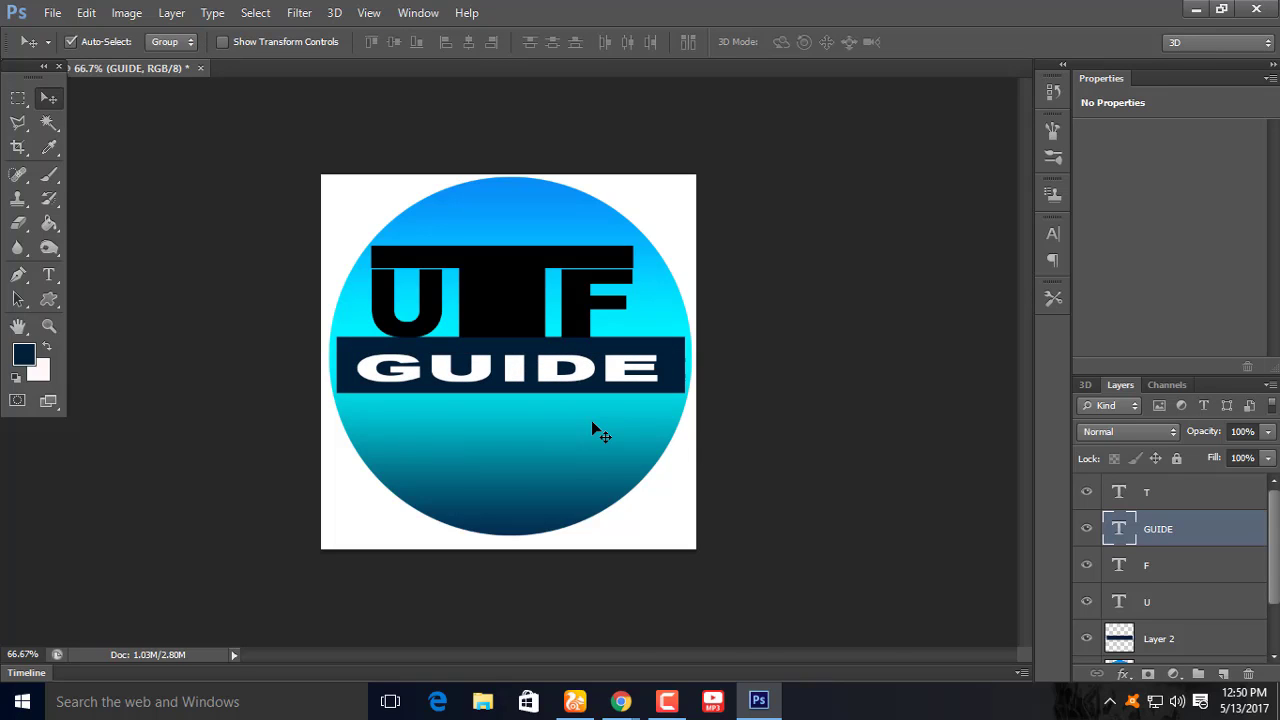
- Select the F, T and U layers, then delete an accidental merged-copy layer
left_click(1176, 565)
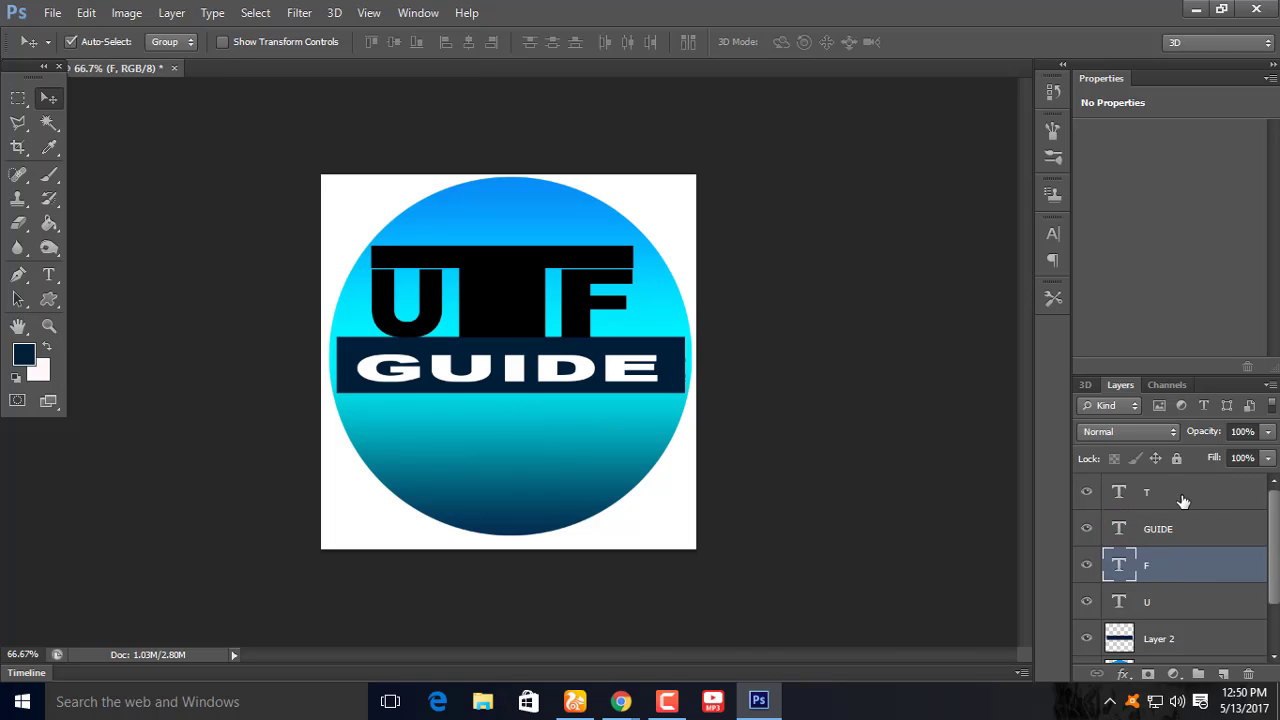
left_click(1183, 501, "ctrl")
left_click(1190, 604, "ctrl")
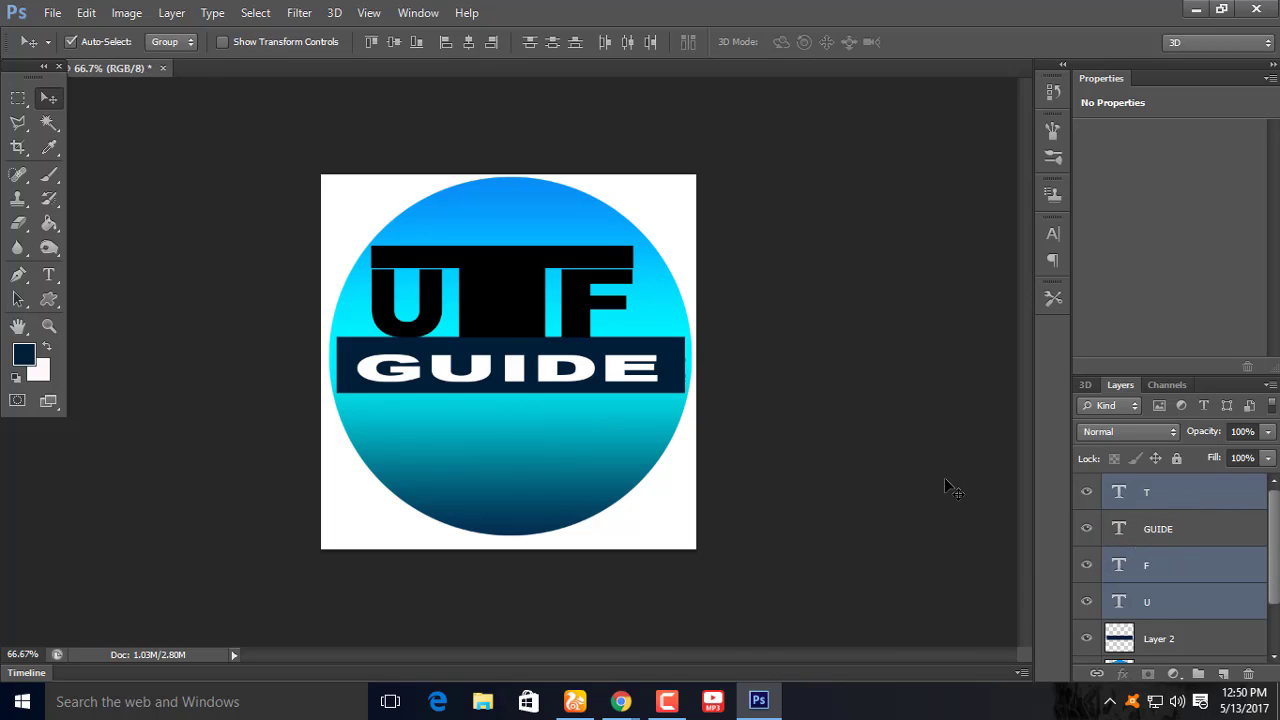
key("ctrl+shift+alt+e")
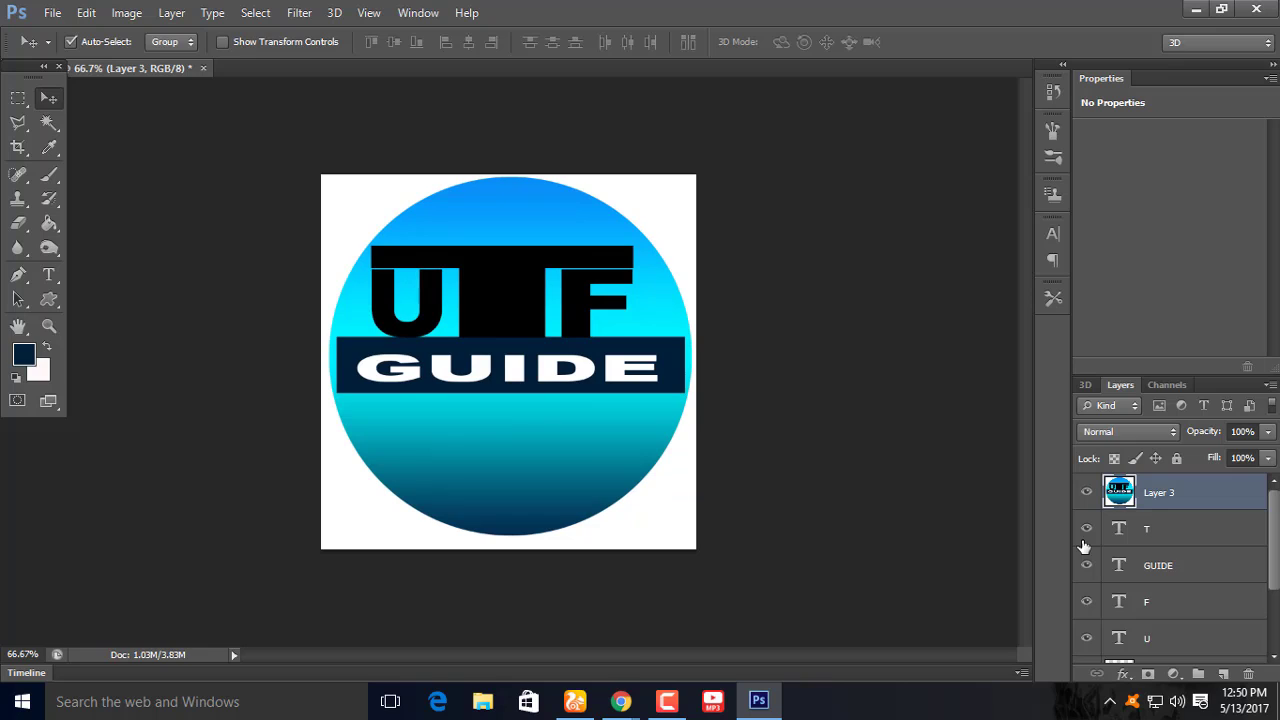
key("Delete")
- Merge the T, F and U letter layers and nudge the letters slightly right
left_click(1182, 503)
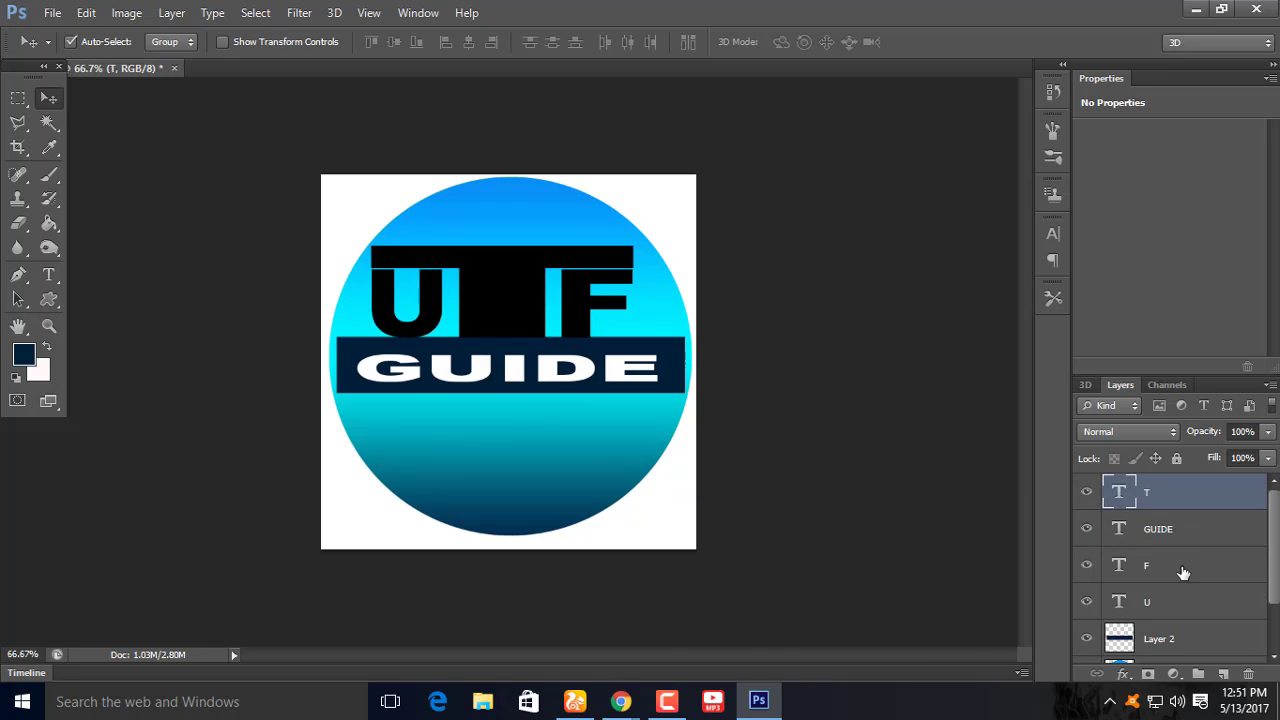
left_click(1183, 572, "ctrl")
left_click(1183, 613, "ctrl")
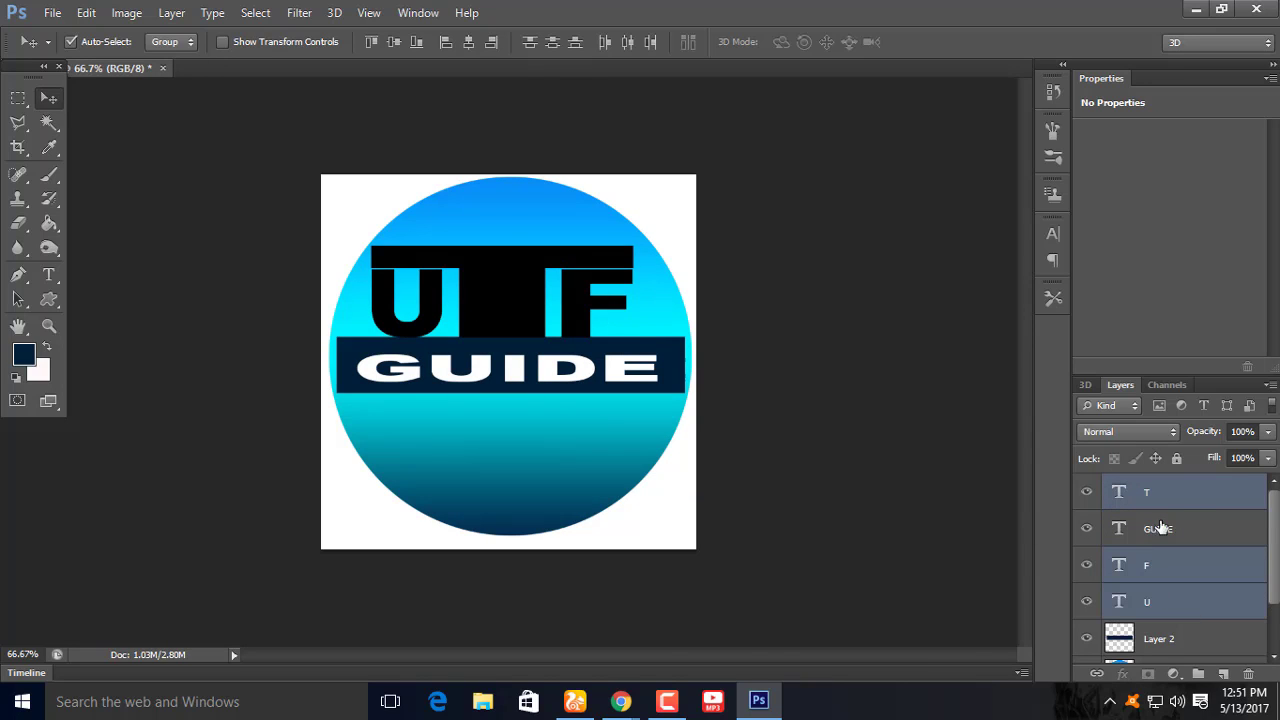
key("ctrl+shift+e")
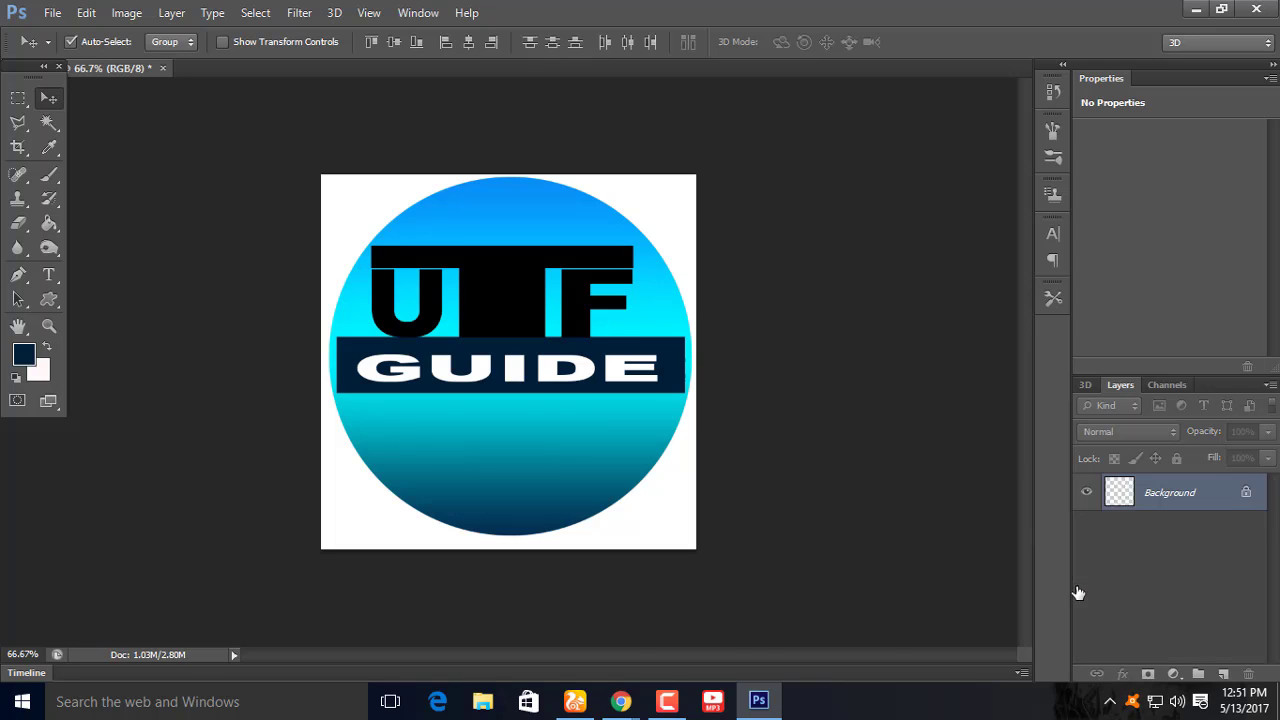
key("ctrl+z")
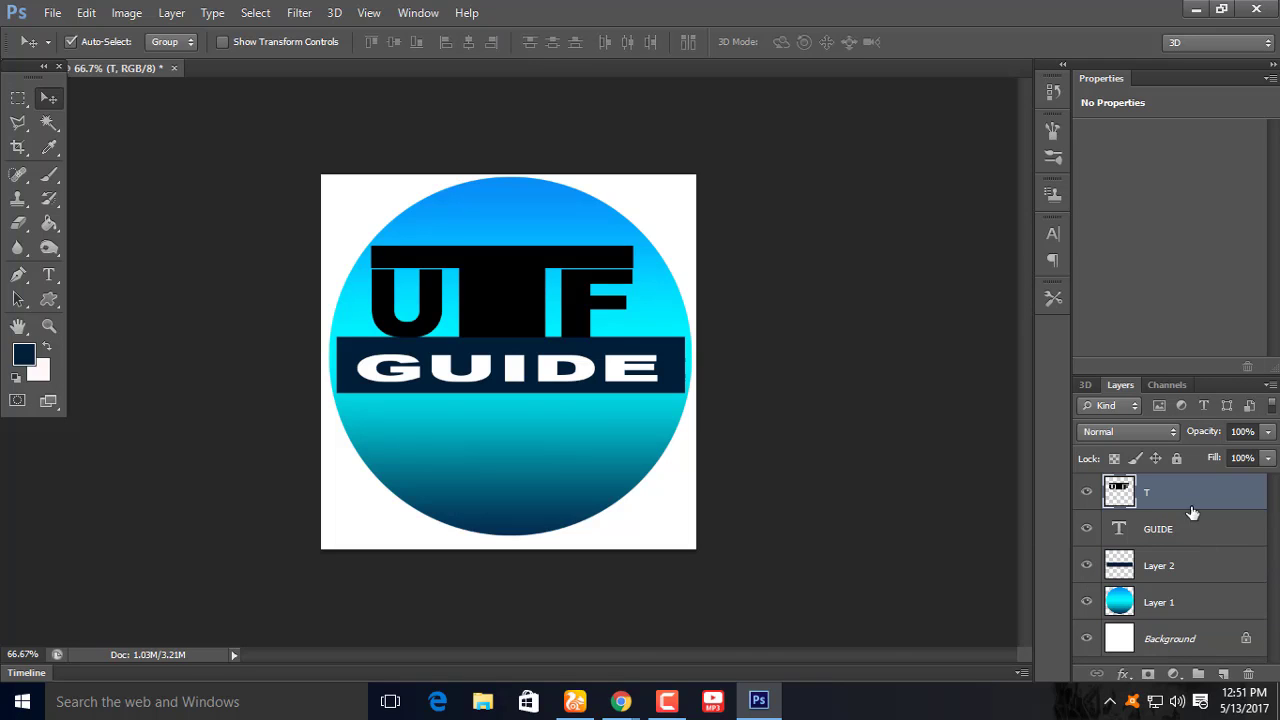
key("Right")
key("Right")
key("Right")
key("Right")
key("Right")
key("Right")
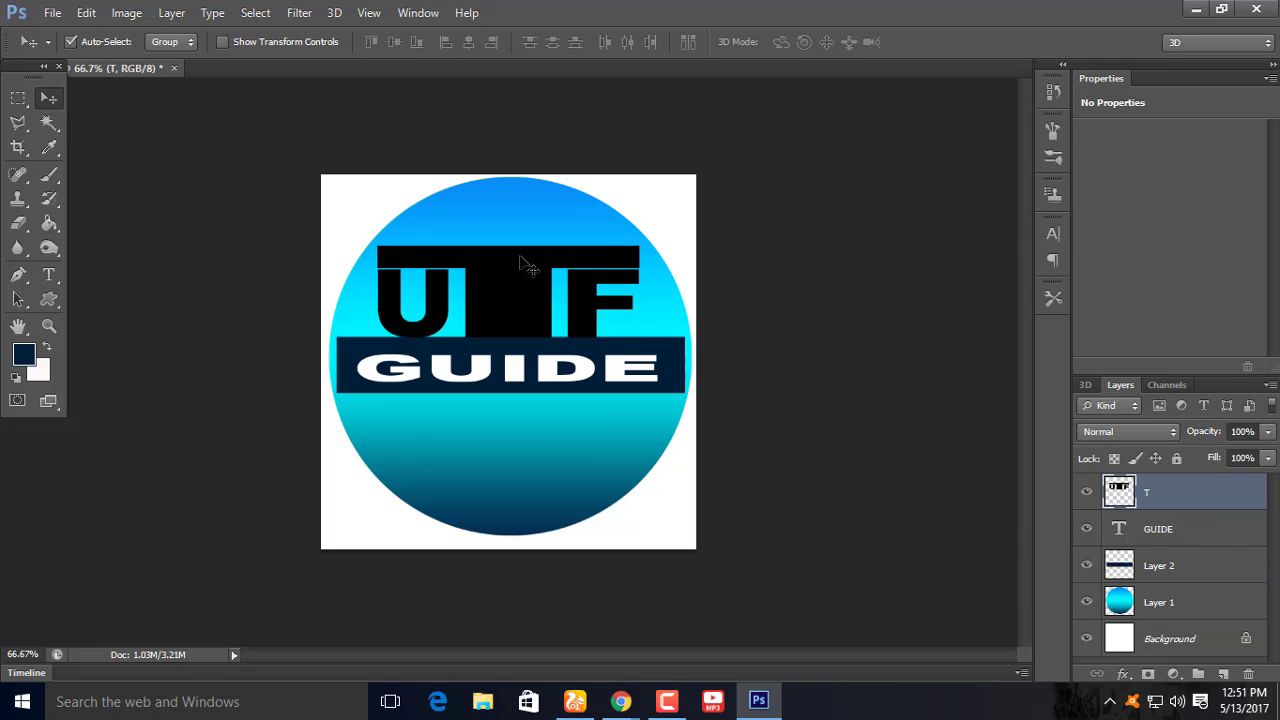
key("Right")
key("Right")
key("Right")
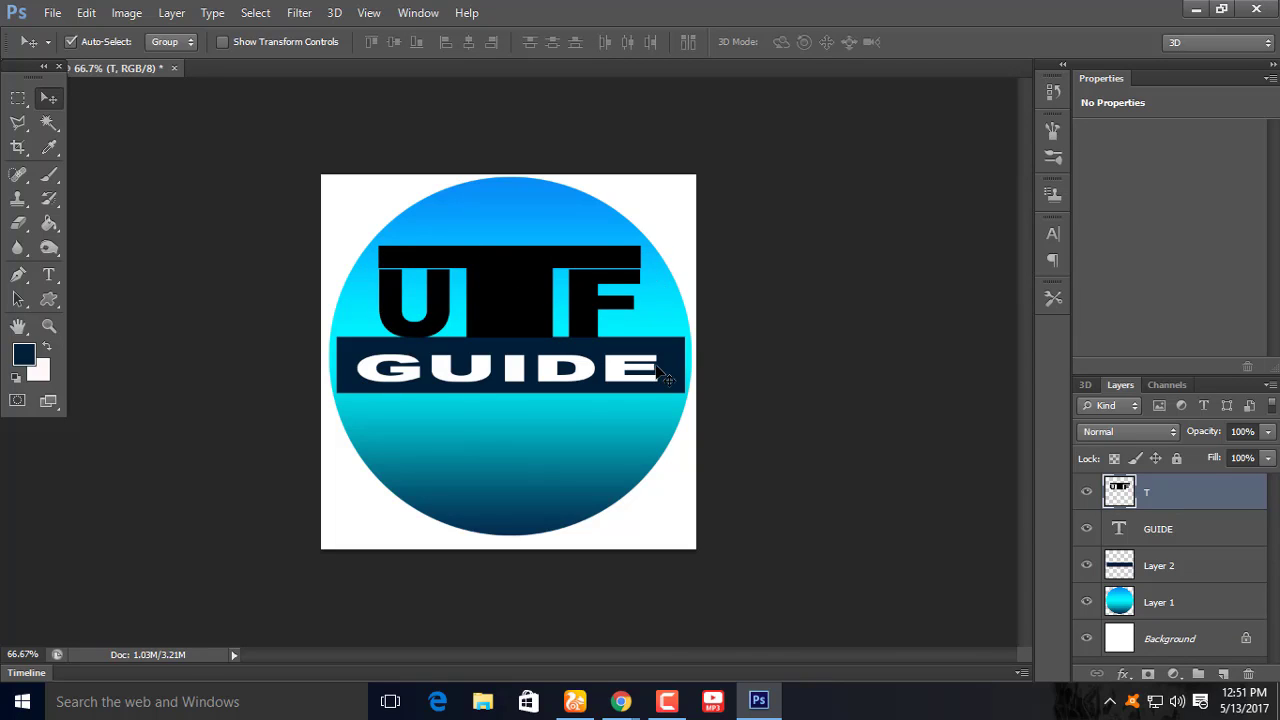
- Stretch the GUIDE text slightly wider, to about 102%
left_click(1191, 532)
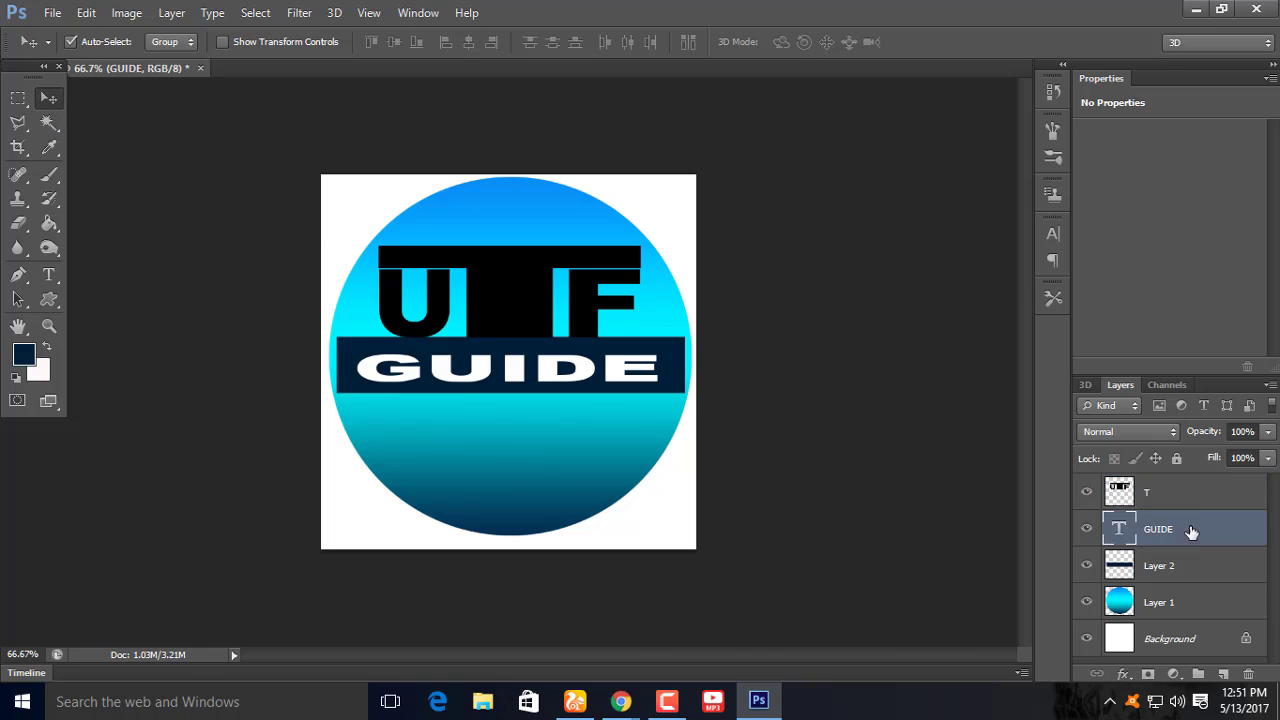
key("ctrl+t")
left_click_drag(662, 372, 670, 372)
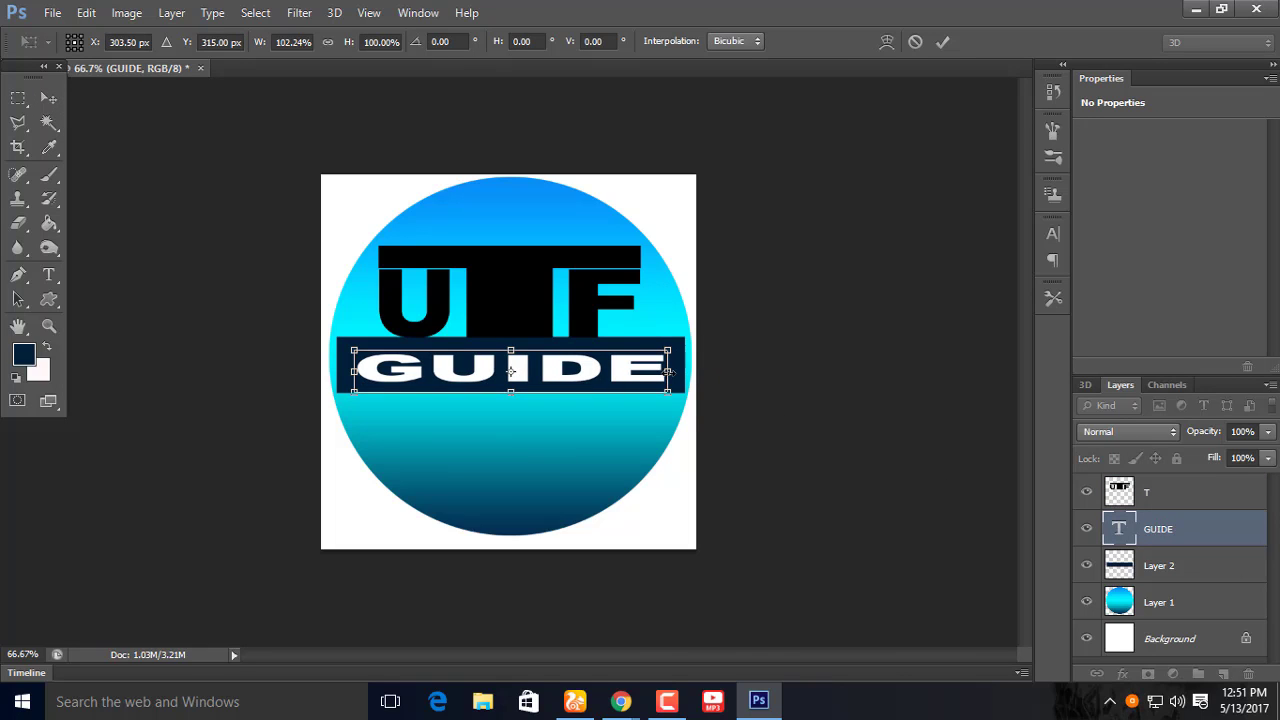
key("Return")
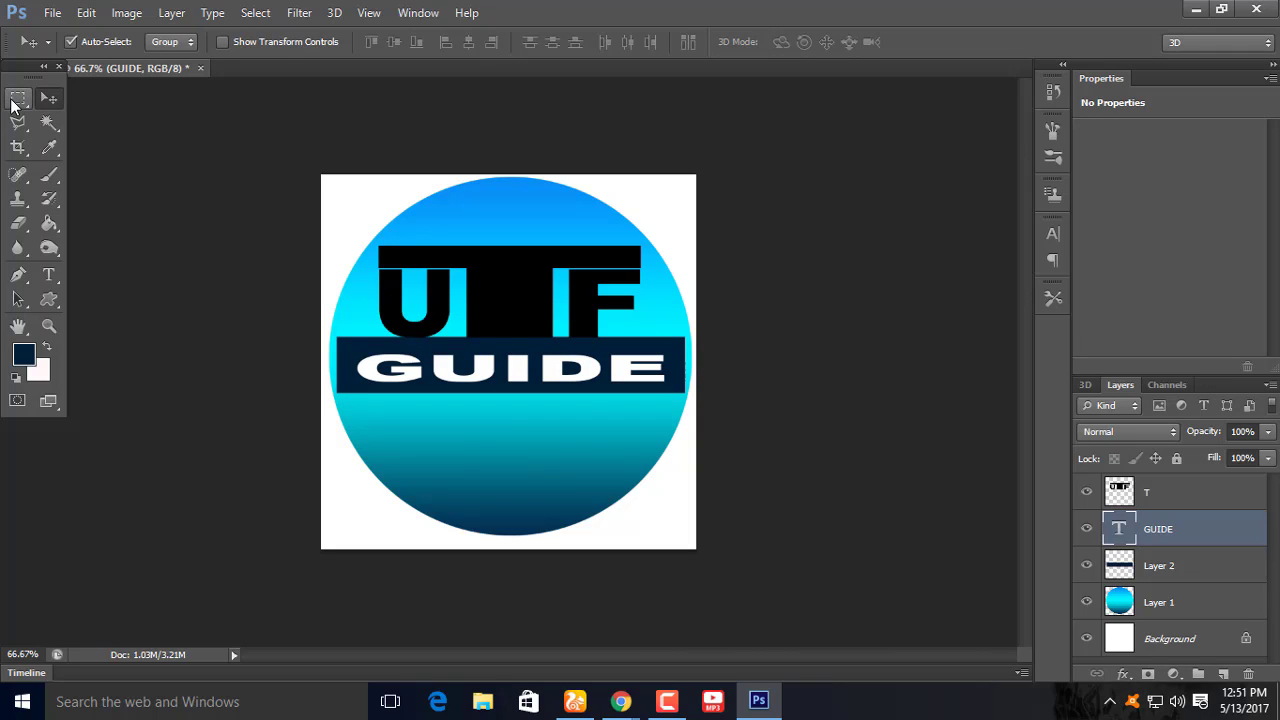
- Type YOUTUBE below the GUIDE banner and colour it dark red
left_click(50, 275)
key("ctrl+1")
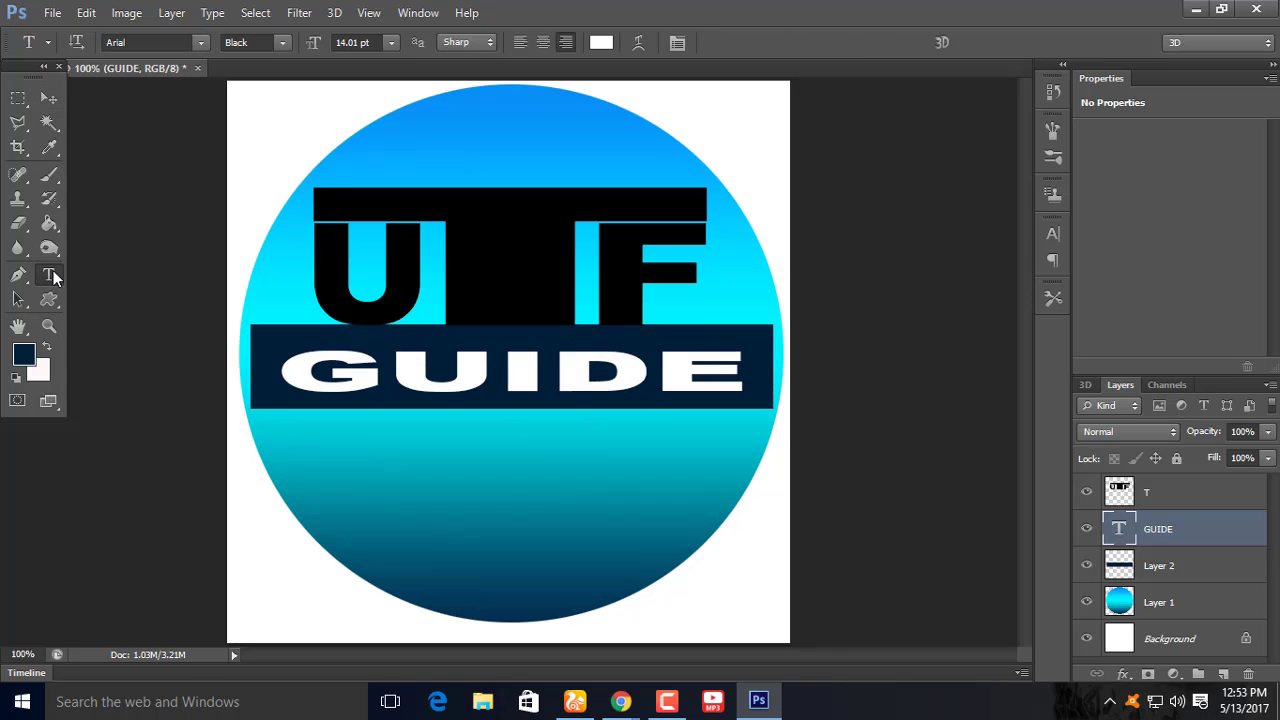
left_click(296, 437)
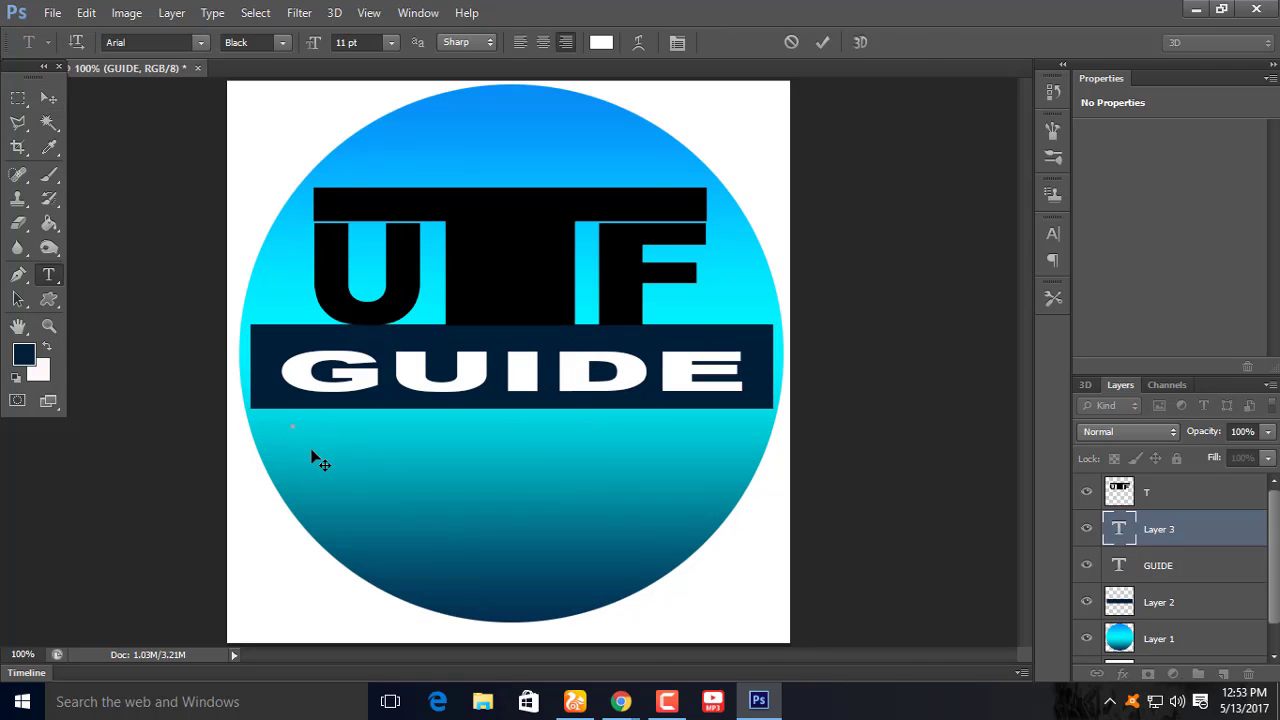
type("Y")
type("OU")
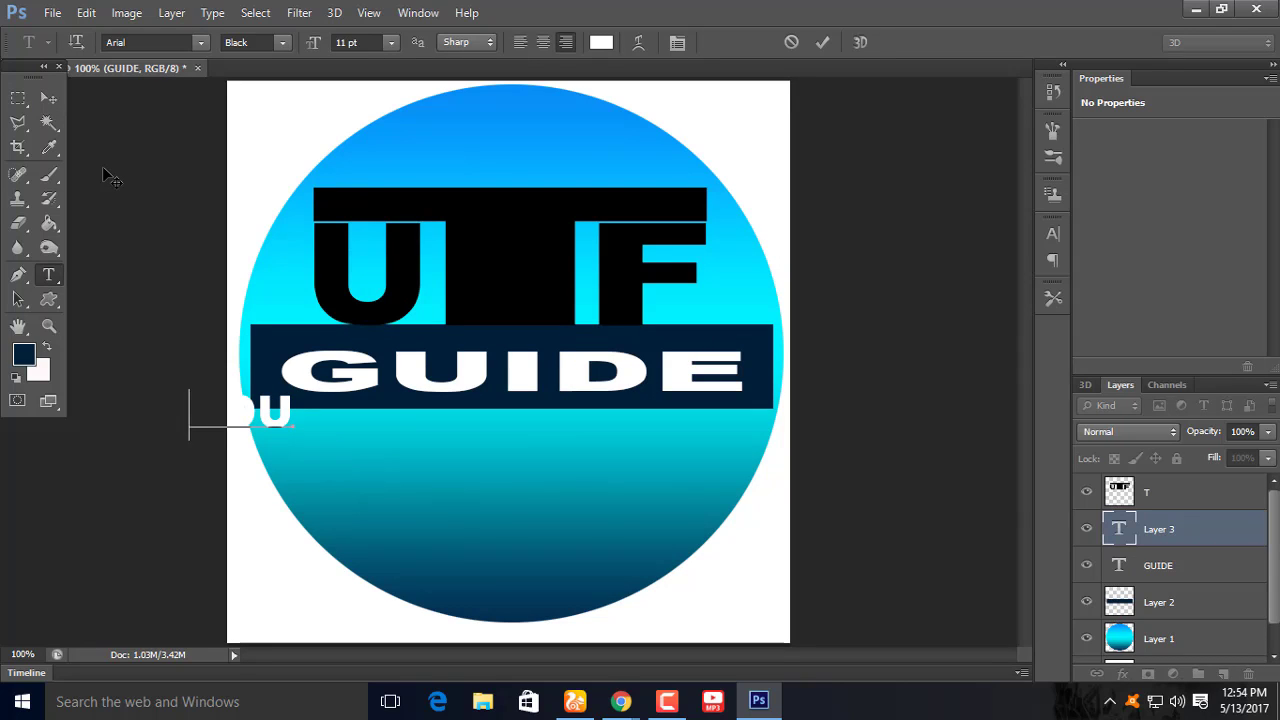
type("TUBE")
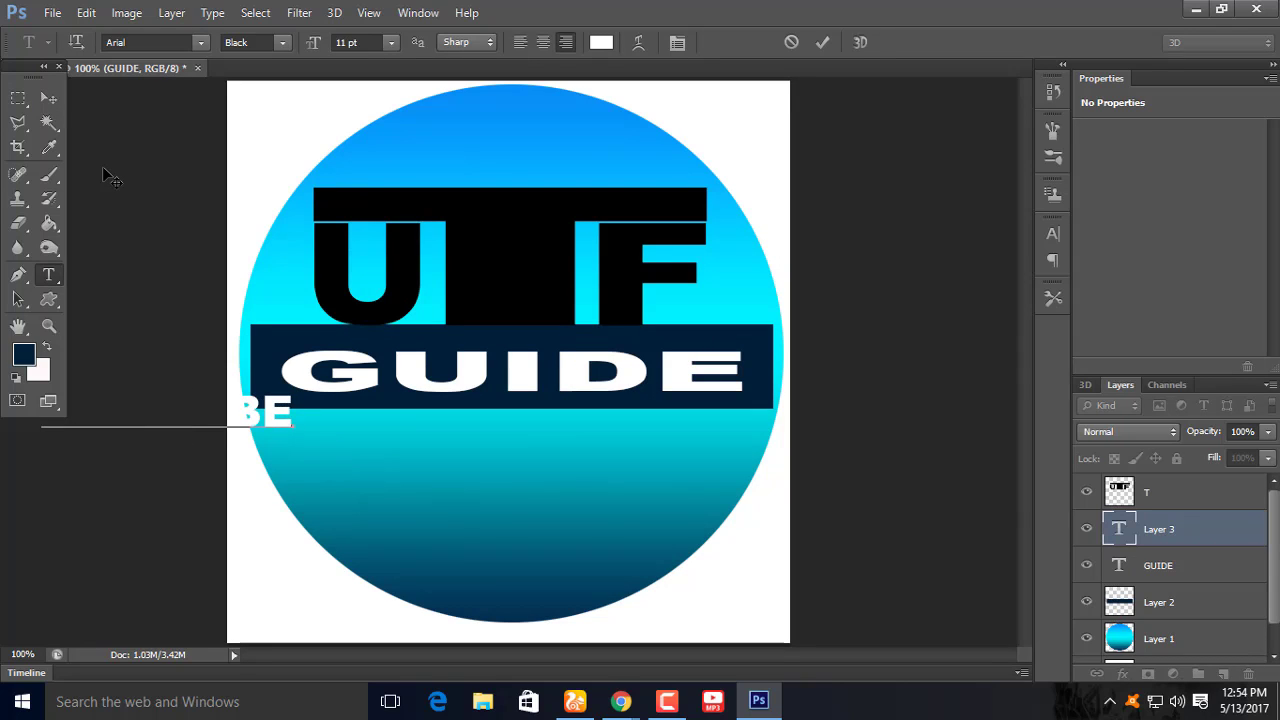
key("ctrl+a")
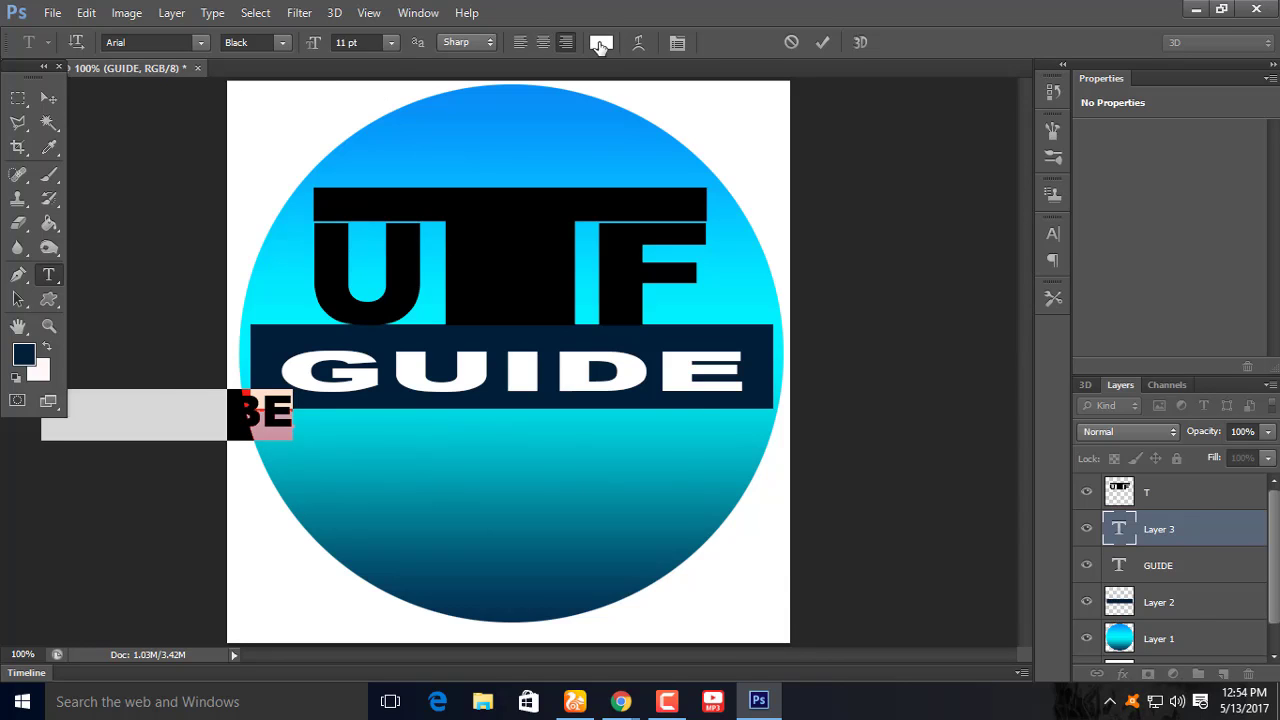
left_click(600, 42)
left_click(912, 537)
left_click(1120, 333)
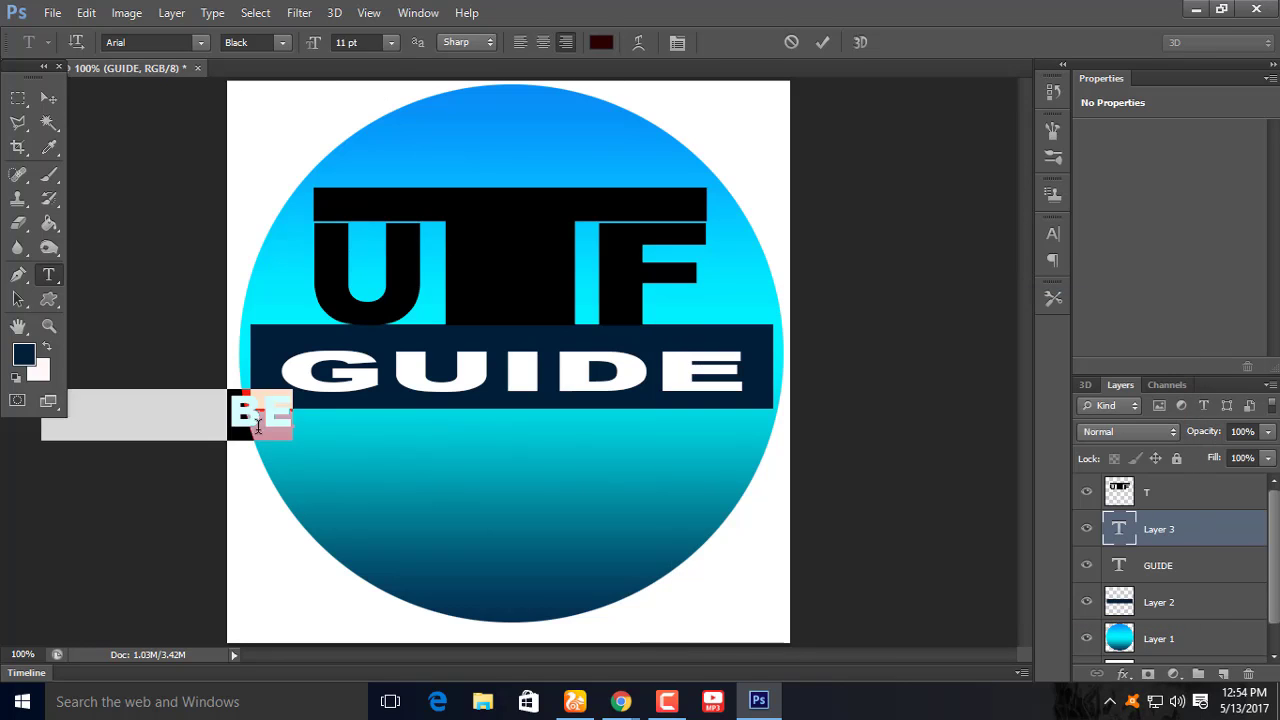
left_click(48, 97)
- Centre YOU TUBE under GUIDE, enlarge it to about 166% width, and nudge it up
left_click_drag(244, 417, 569, 454)
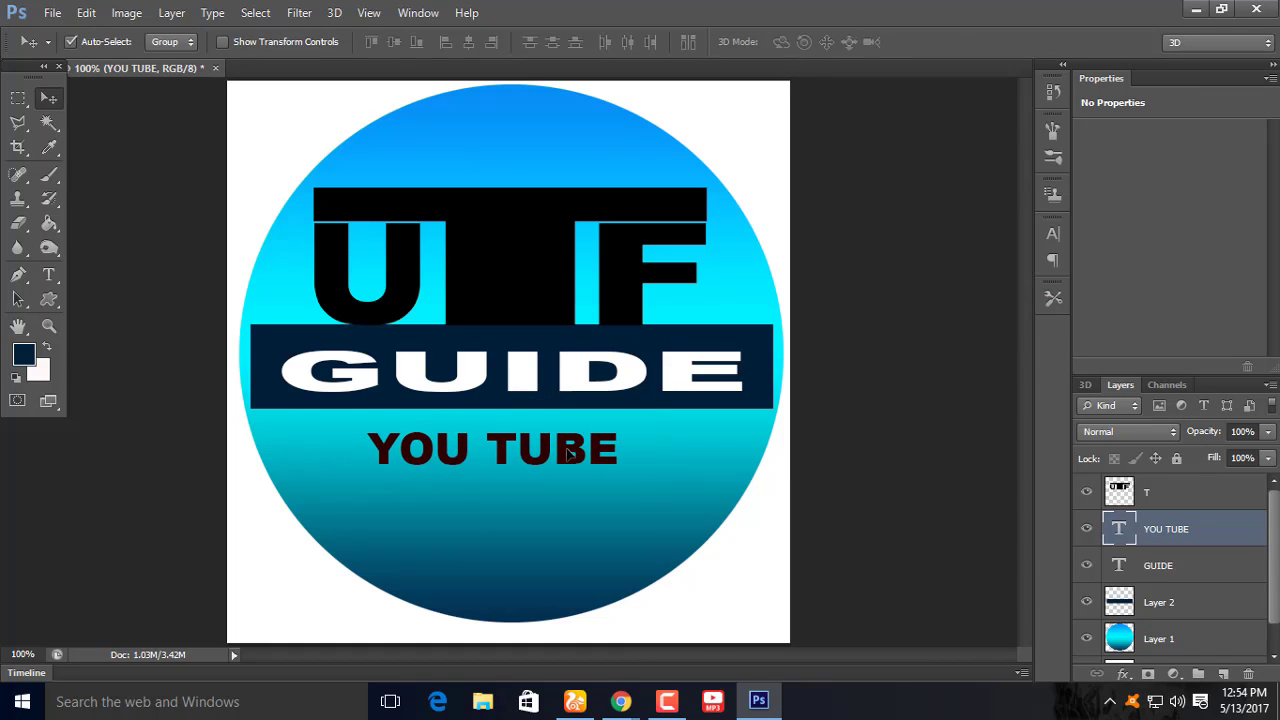
key("ctrl+t")
left_click_drag(491, 480, 491, 491)
left_click_drag(619, 452, 708, 455)
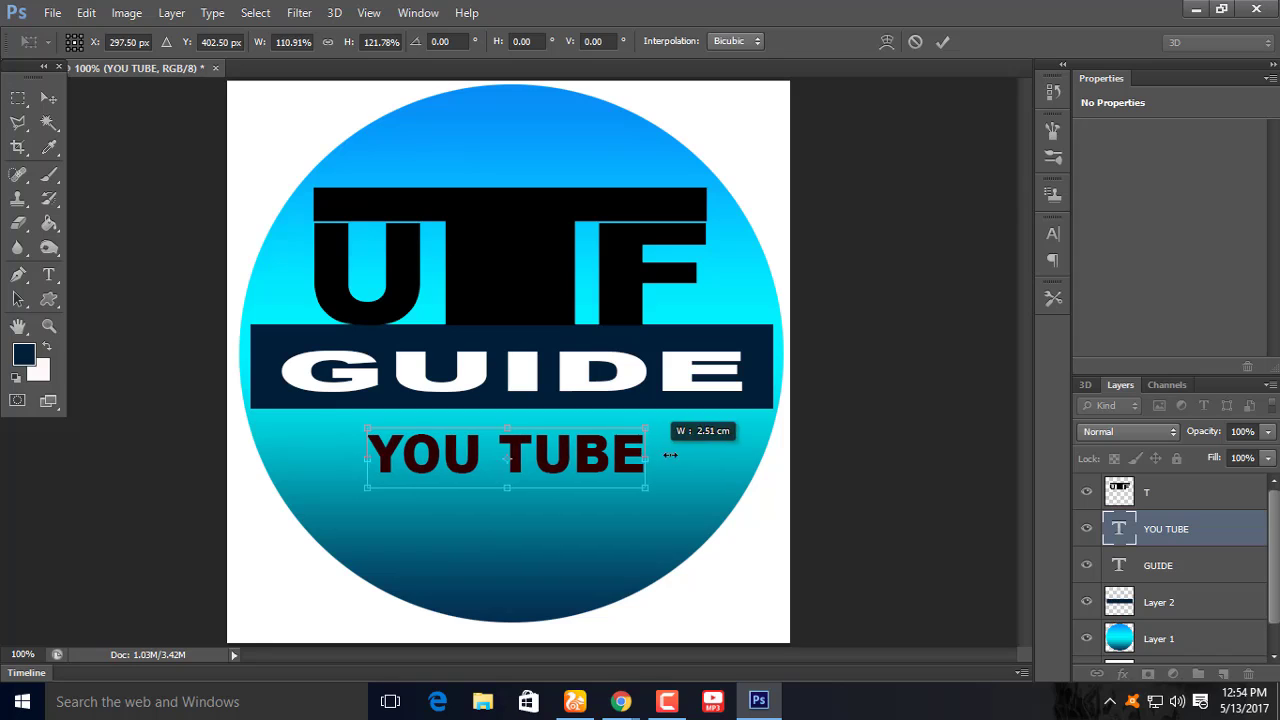
left_click_drag(367, 455, 290, 457)
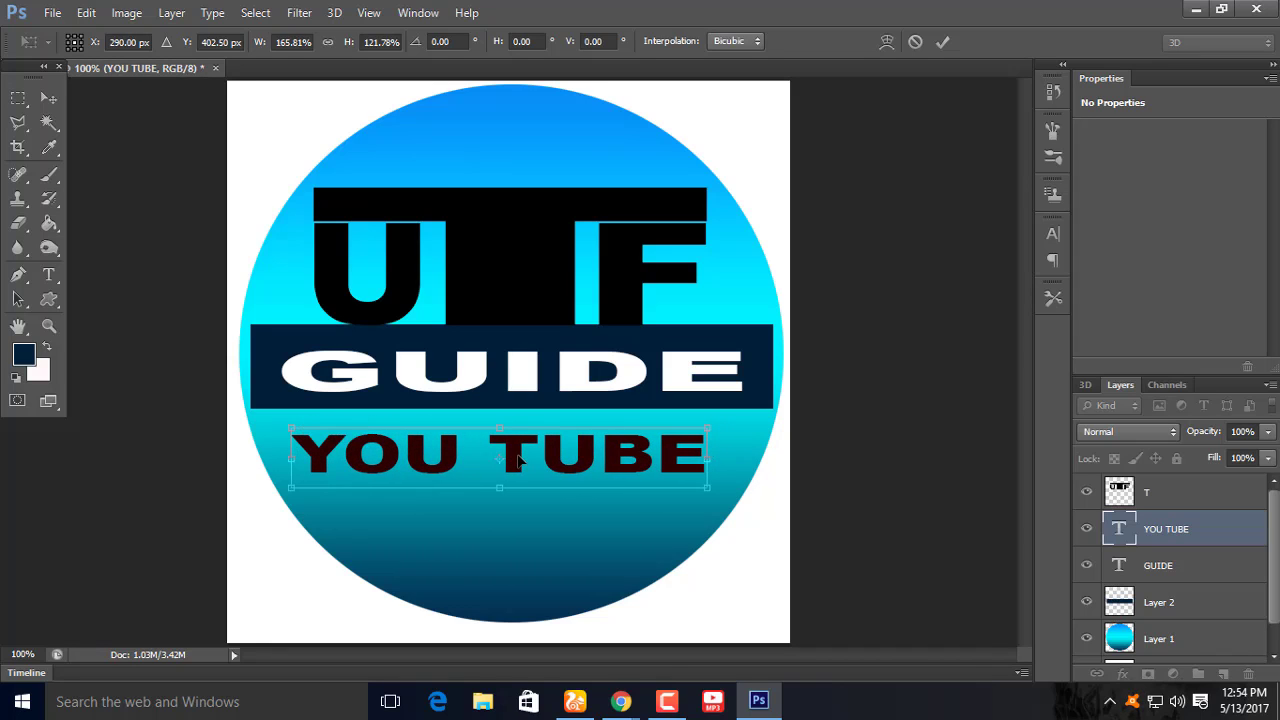
key("Up")
key("Up")
key("Up")
key("Up")
key("Up")
key("Up")
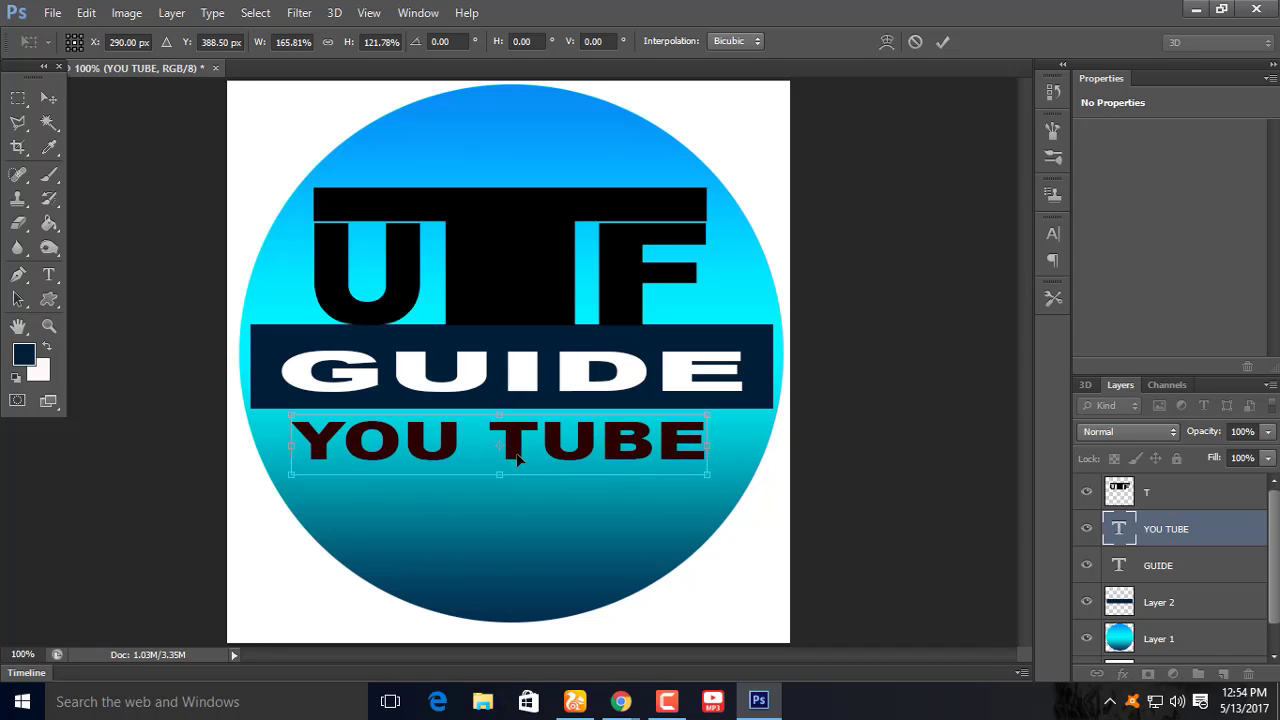
key("Up")
key("Up")
key("Up")
key("Up")
key("Up")
key("Up")
key("Return")
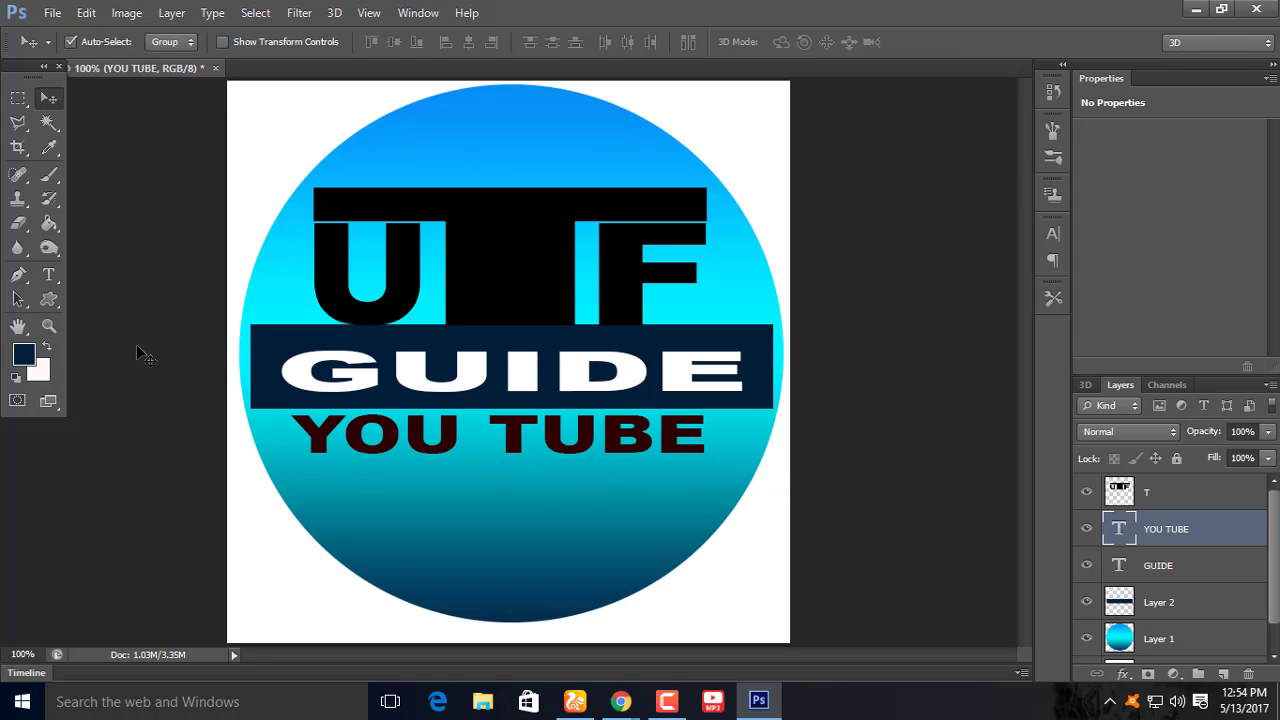
- Append 'FRIENDS GUIDE' to the YOU TUBE text line
left_click(49, 274)
left_click(578, 450)
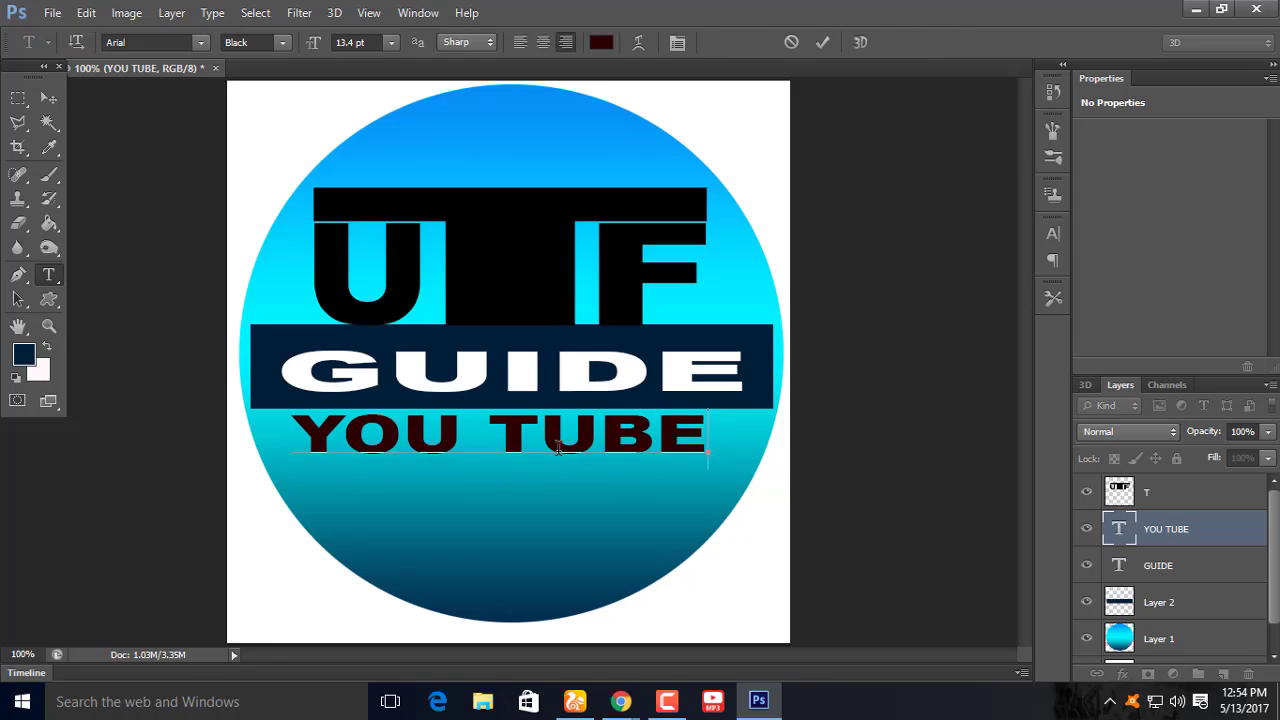
type("FRI")
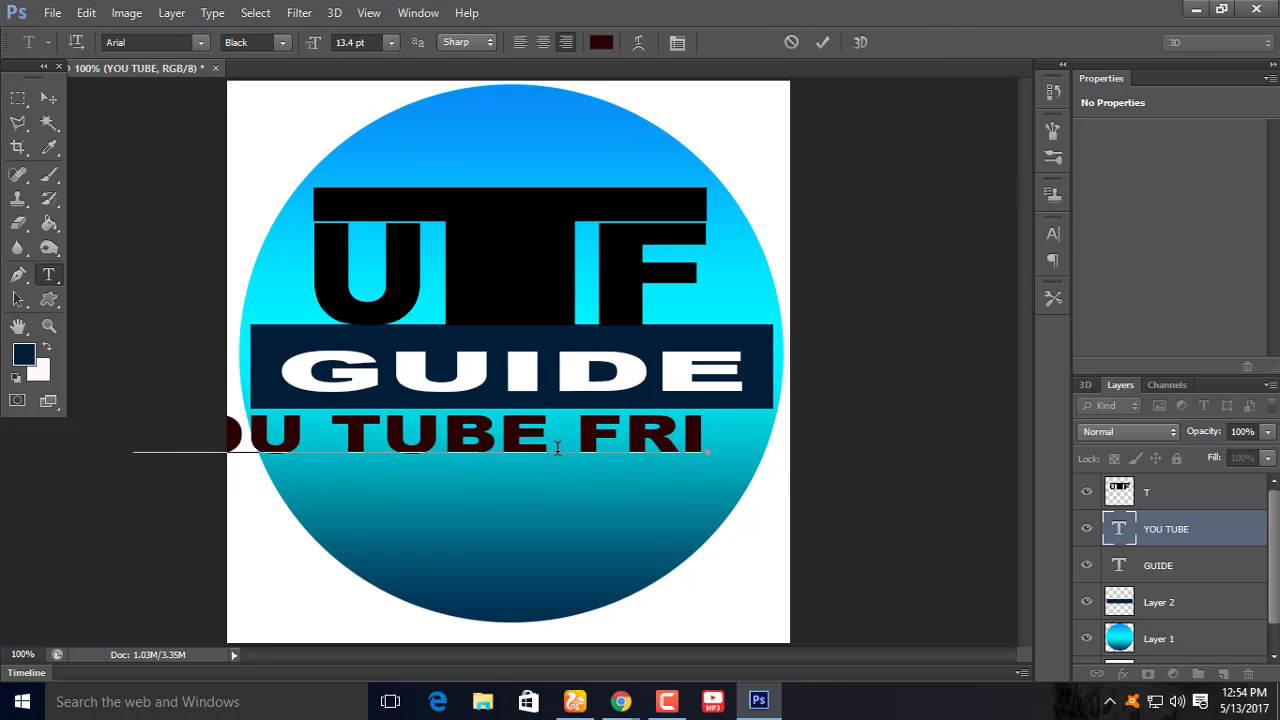
type("ENDS GU")
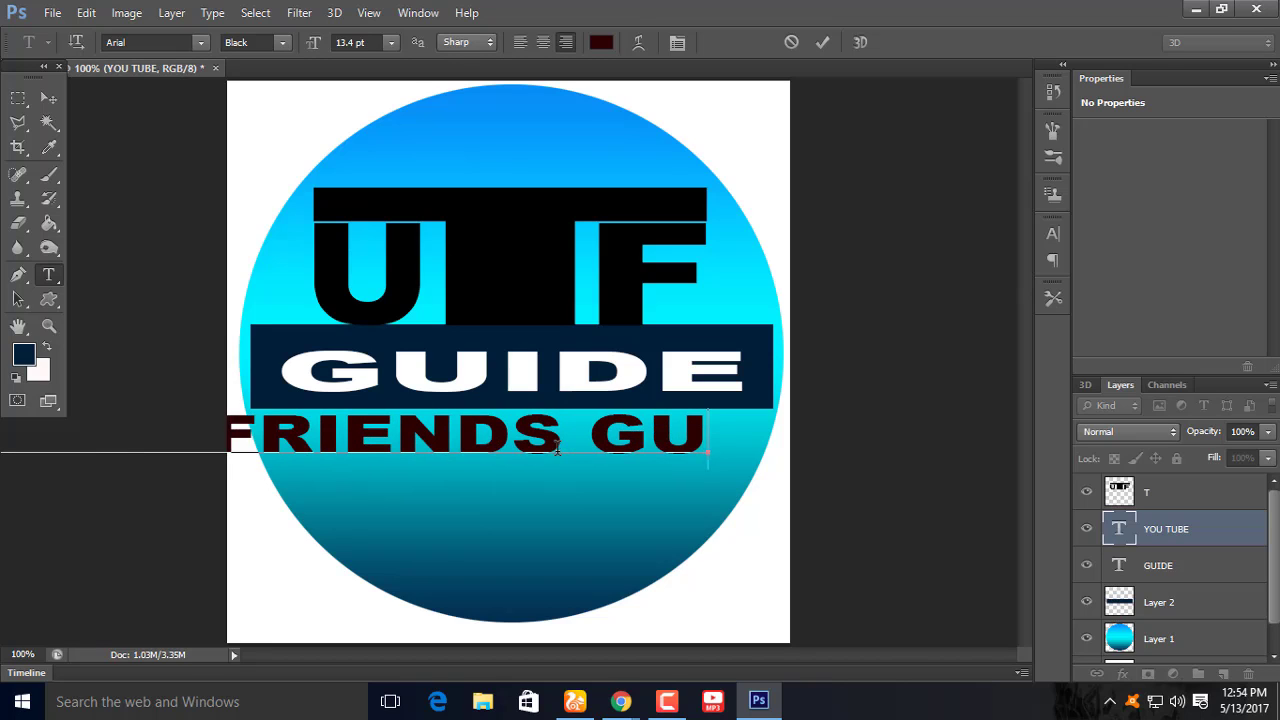
type("IDE")
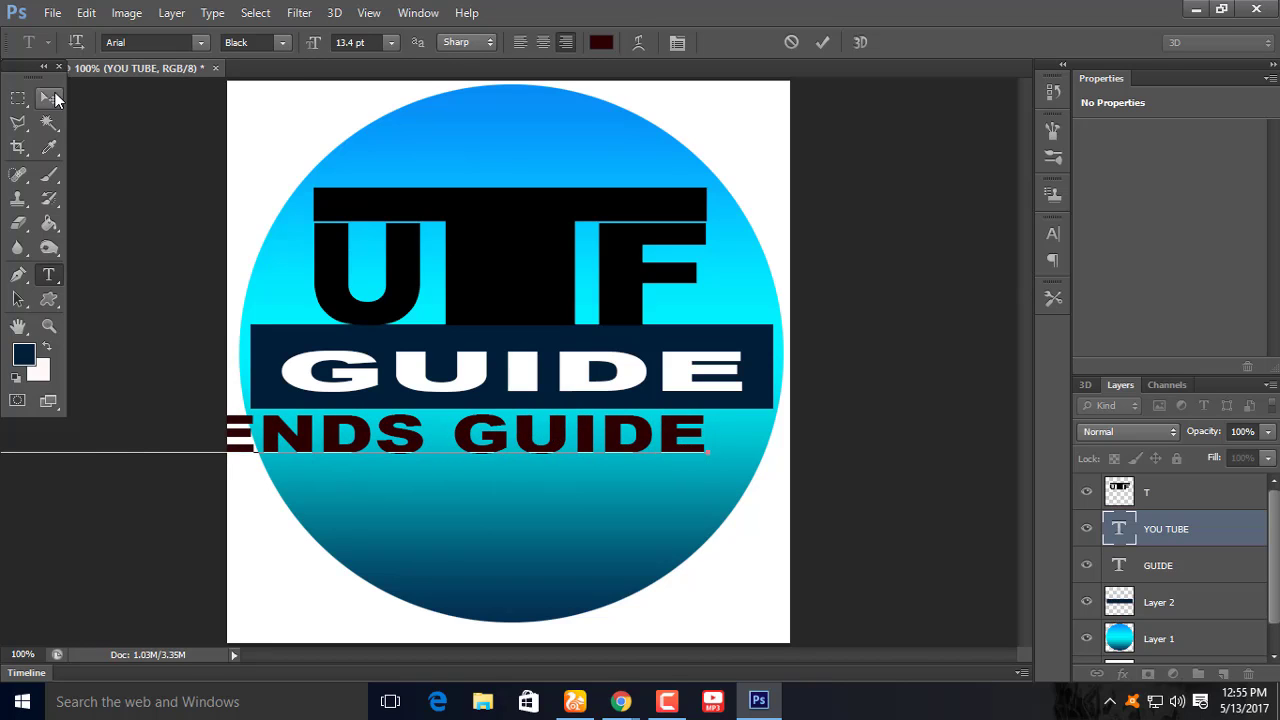
left_click(48, 97)
- Shrink the longer subtitle to fit under the banner and nudge it right
key("ctrl+t")
mouse_move(685, 474)
left_mouse_down()
mouse_move(578, 442)
mouse_move(750, 443)
mouse_move(614, 432)
mouse_move(630, 427)
left_mouse_up()
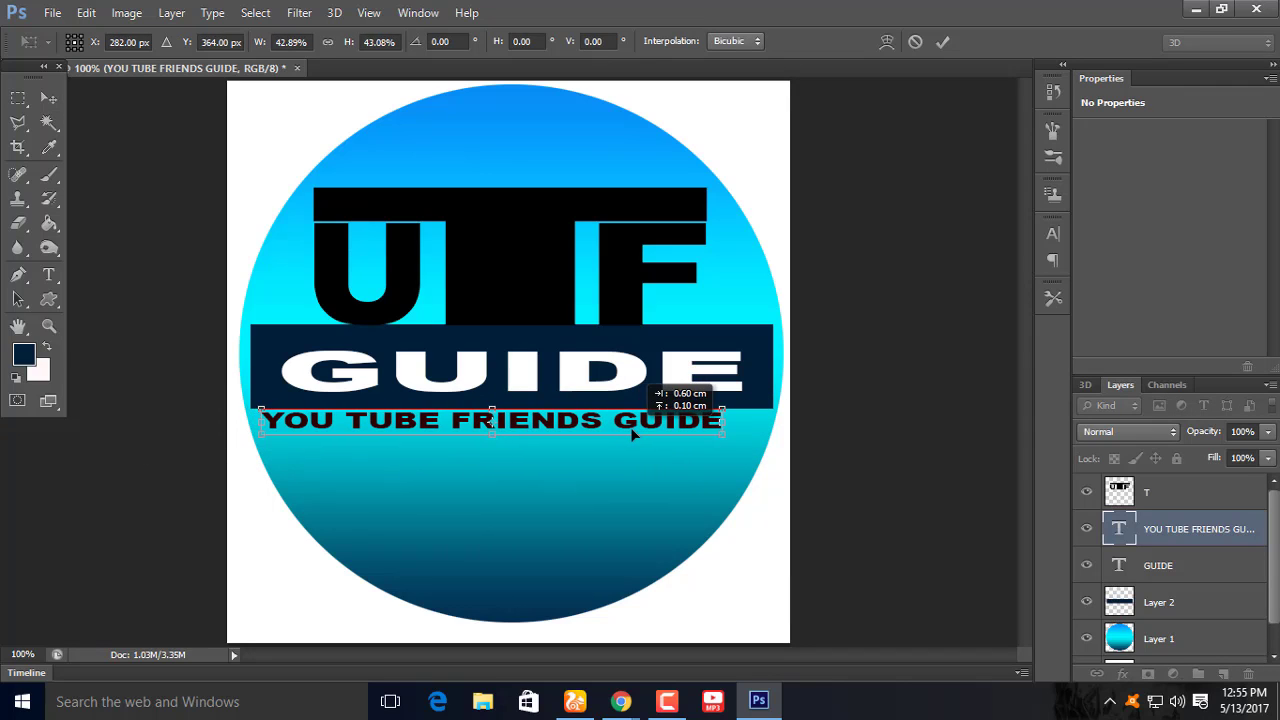
key("Return")
key("shift+Right")
key("shift+Right")
key("Right")
key("Right")
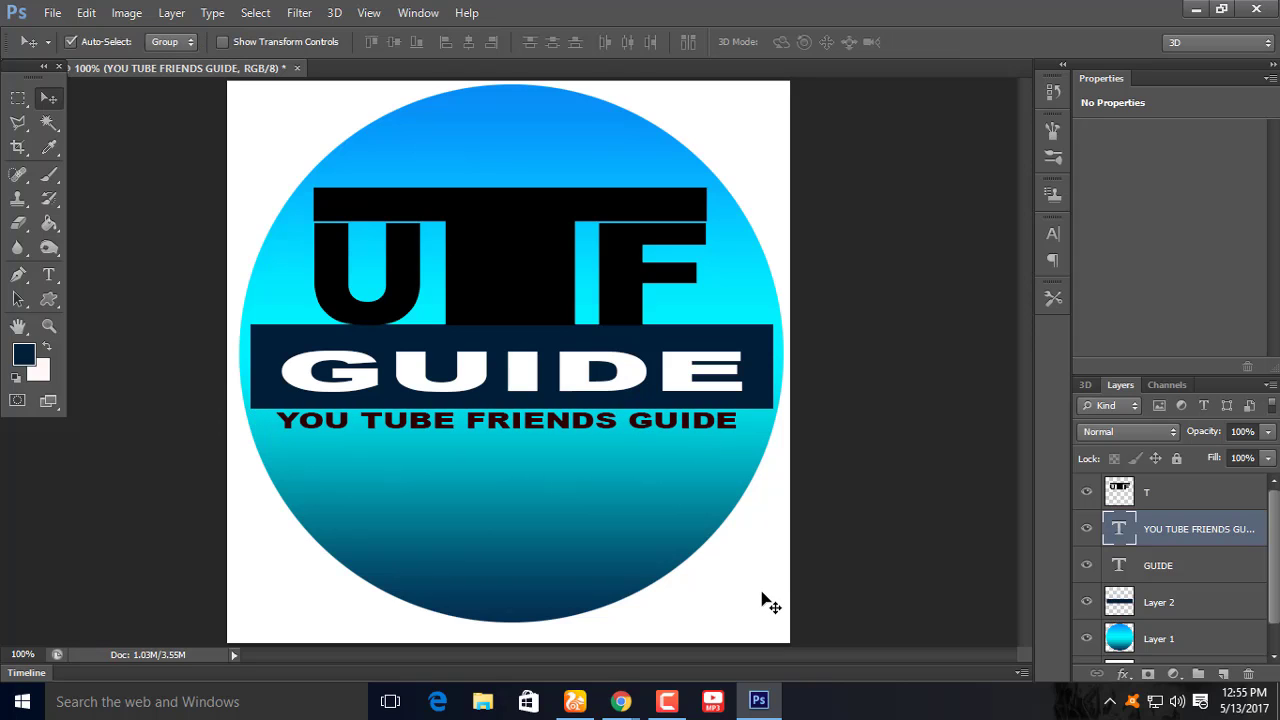
key("Right")
key("Right")
key("Right")
key("Right")
key("Right")
key("Right")
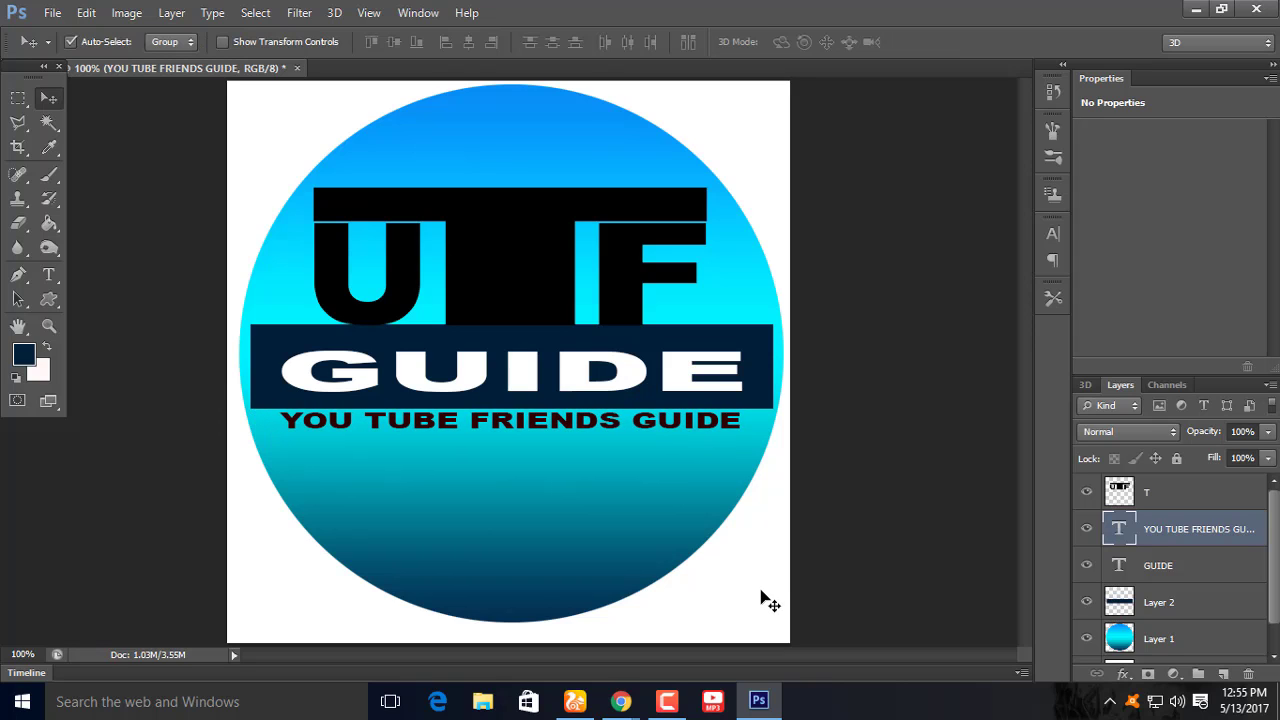
key("ctrl+minus")
key("ctrl+minus")
key("ctrl+minus")
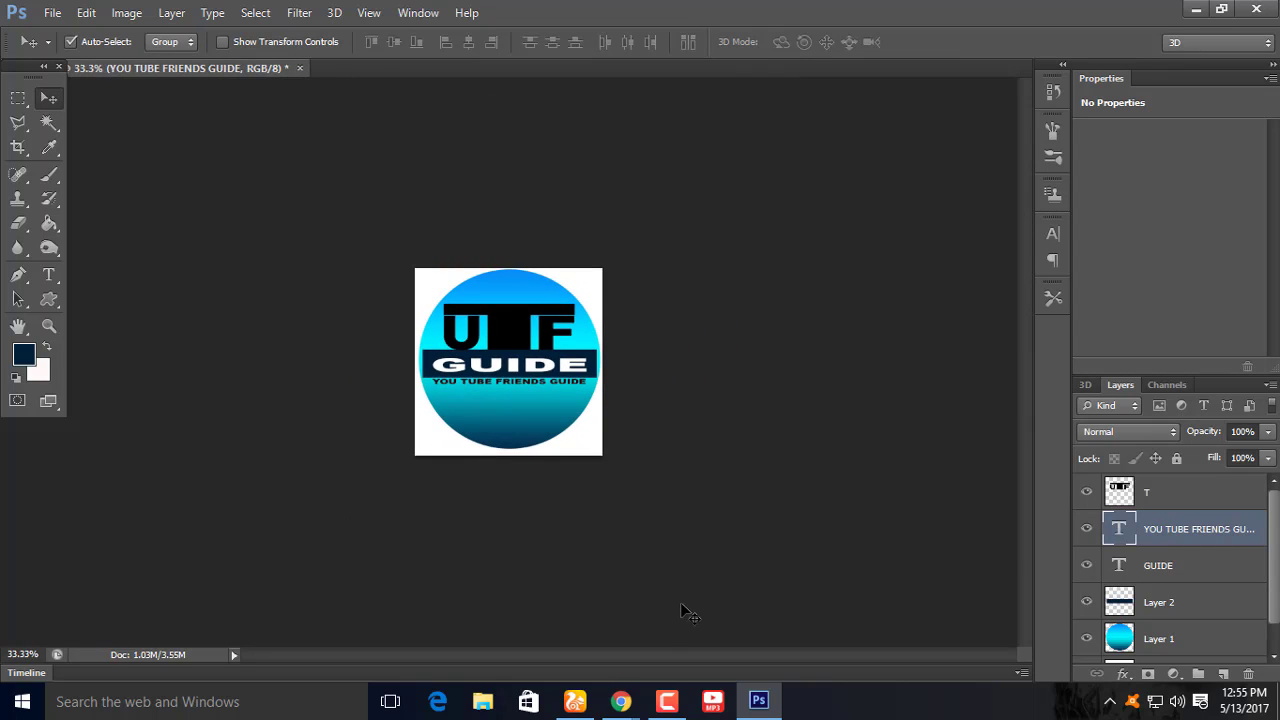
key("ctrl+minus")
key("ctrl+minus")
- Stretch the subtitle to about 207% height and nudge it up slightly
key("ctrl+plus")
key("ctrl+plus")
key("ctrl+plus")
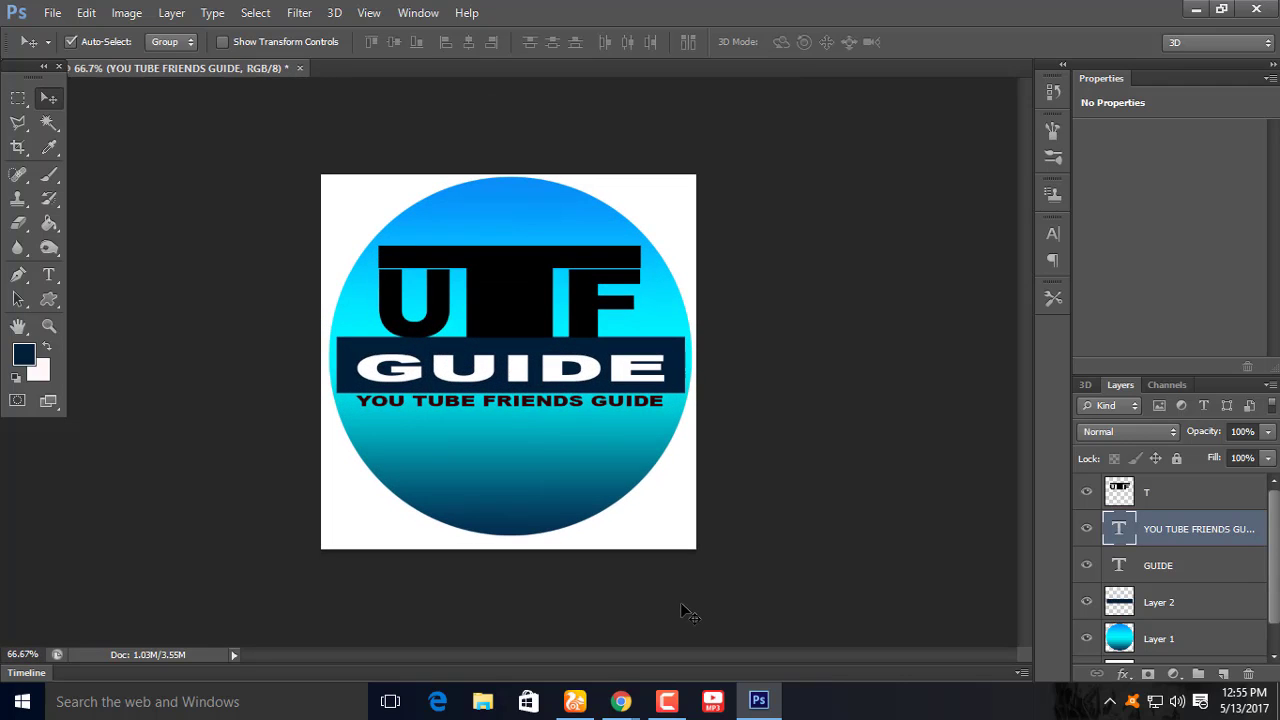
key("ctrl+t")
left_click_drag(507, 415, 508, 440)
left_click_drag(663, 421, 667, 427)
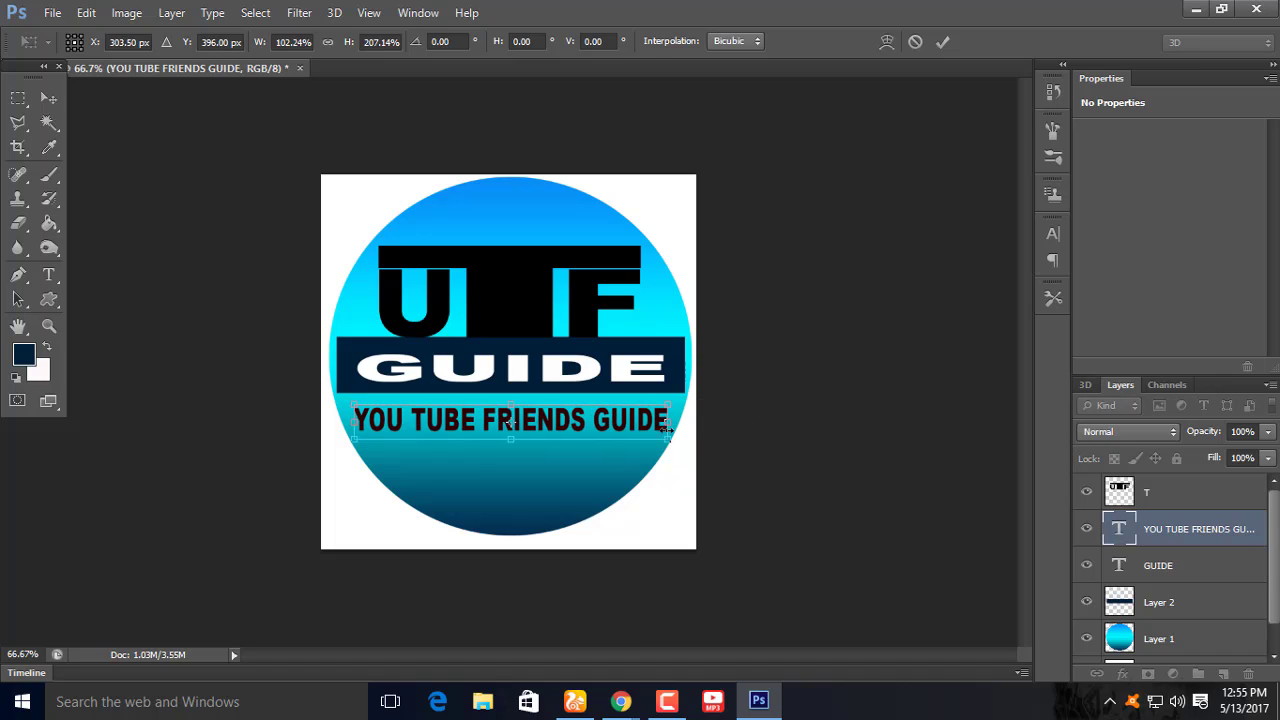
key("Return")
key("Up")
key("Up")
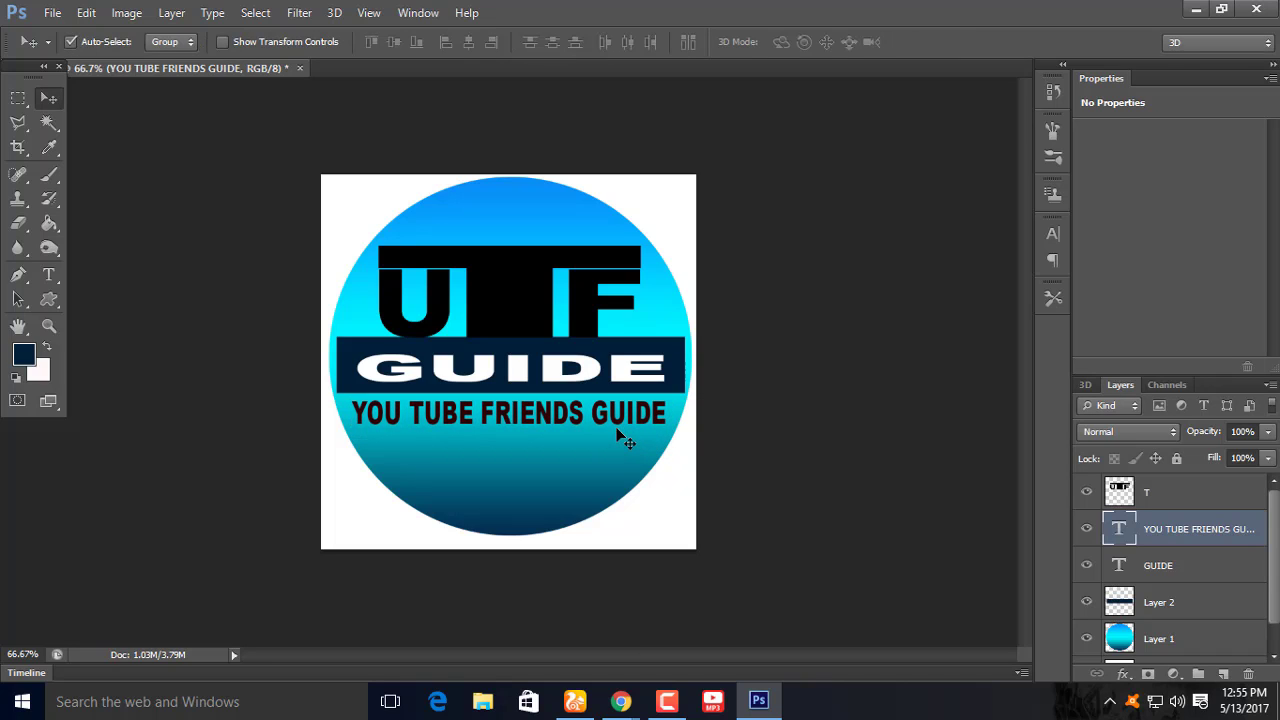
key("Up")
key("Up")
key("Up")
key("Up")
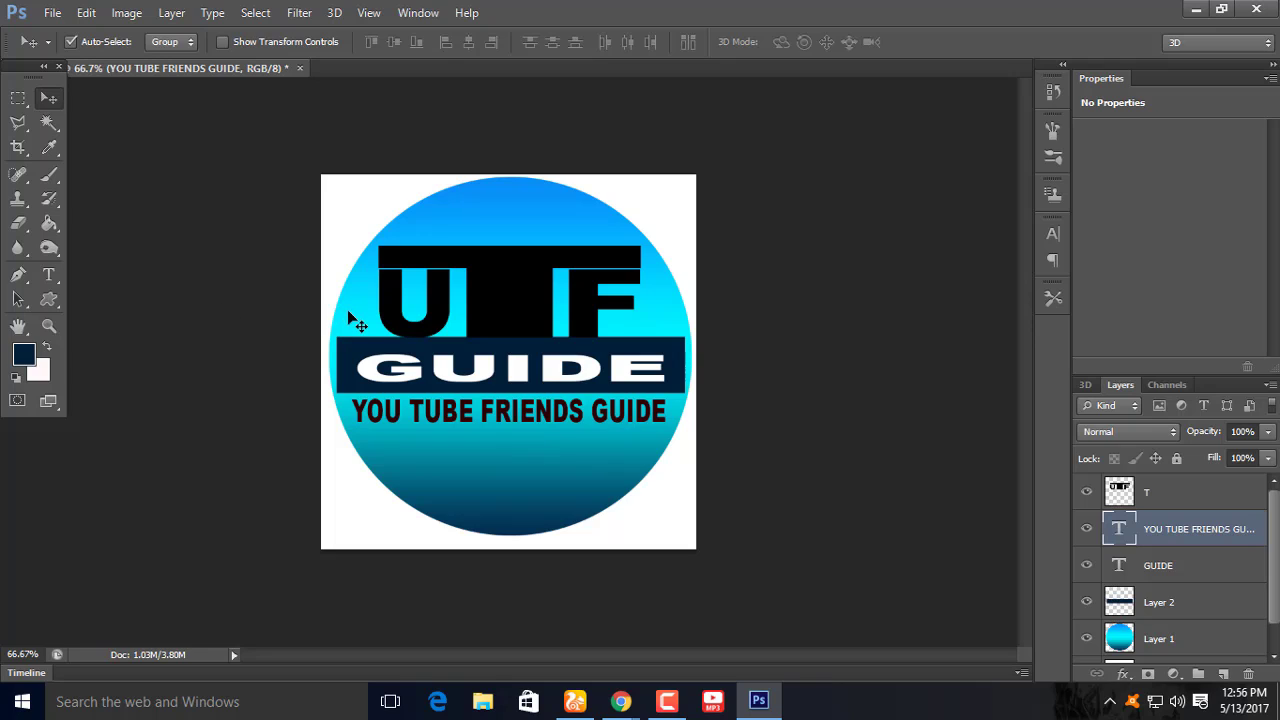
left_click(18, 97)
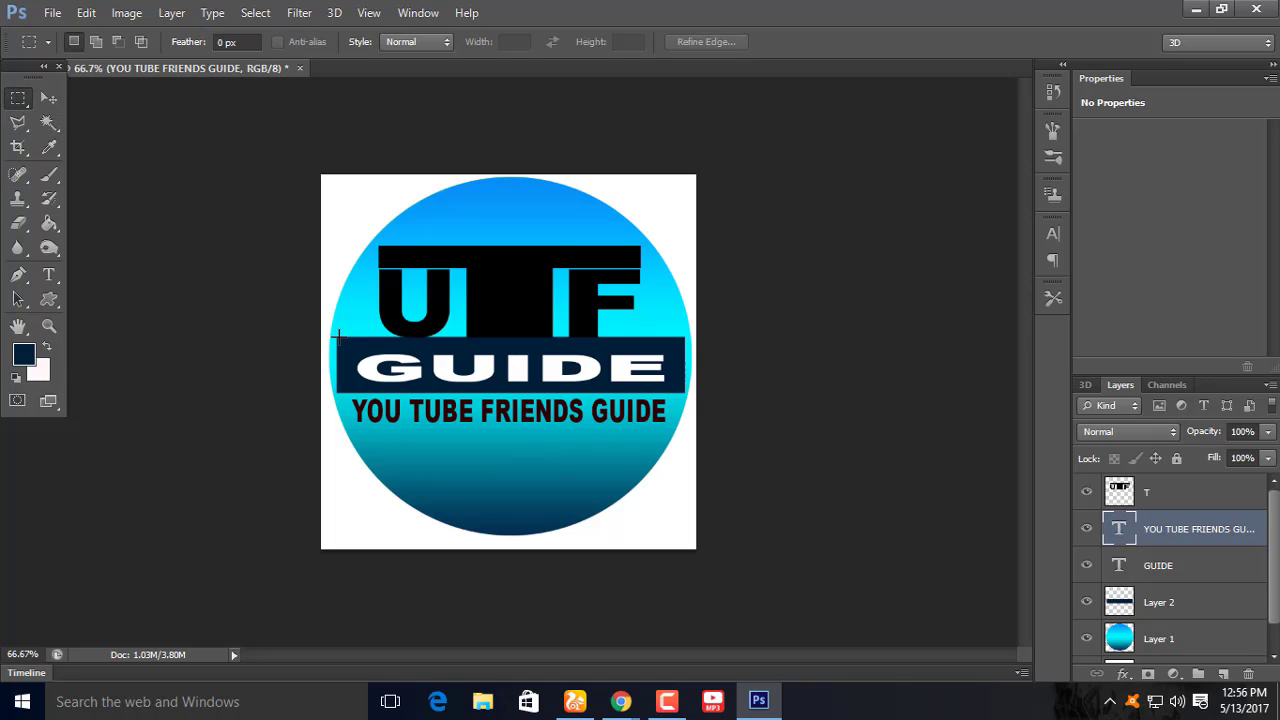
left_click_drag(336, 337, 649, 243)
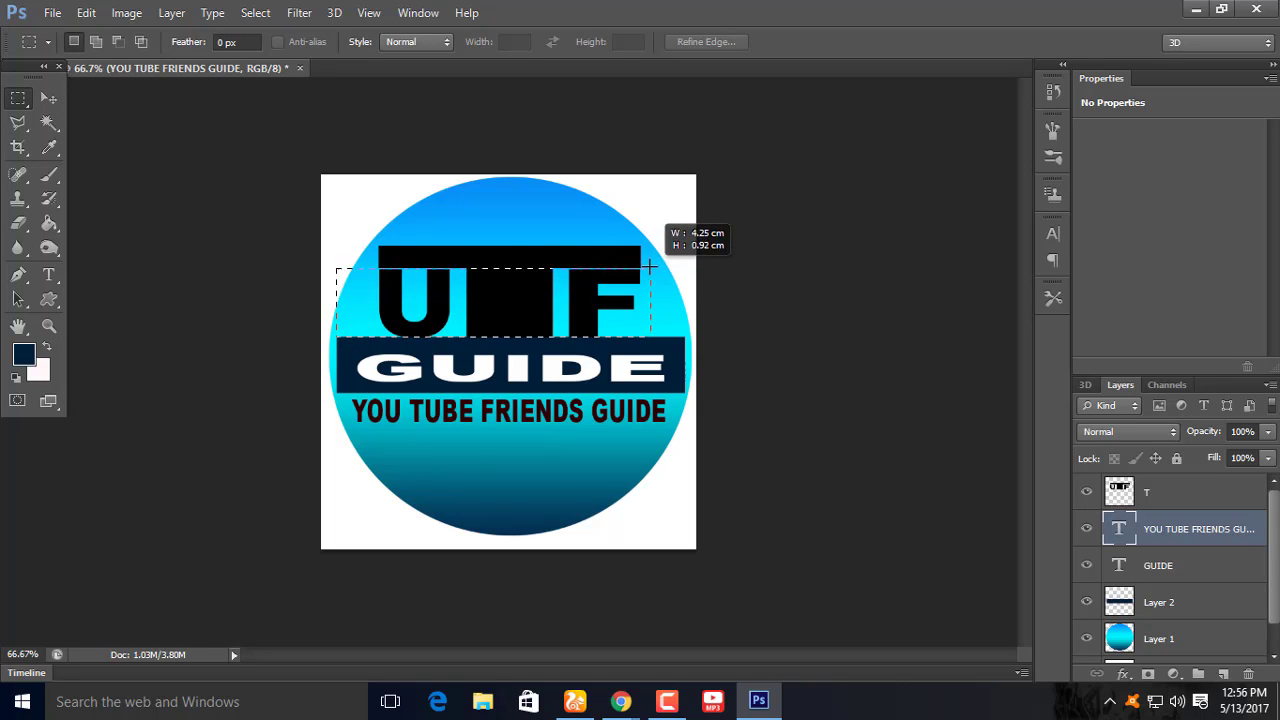
left_click_drag(649, 243, 649, 243)
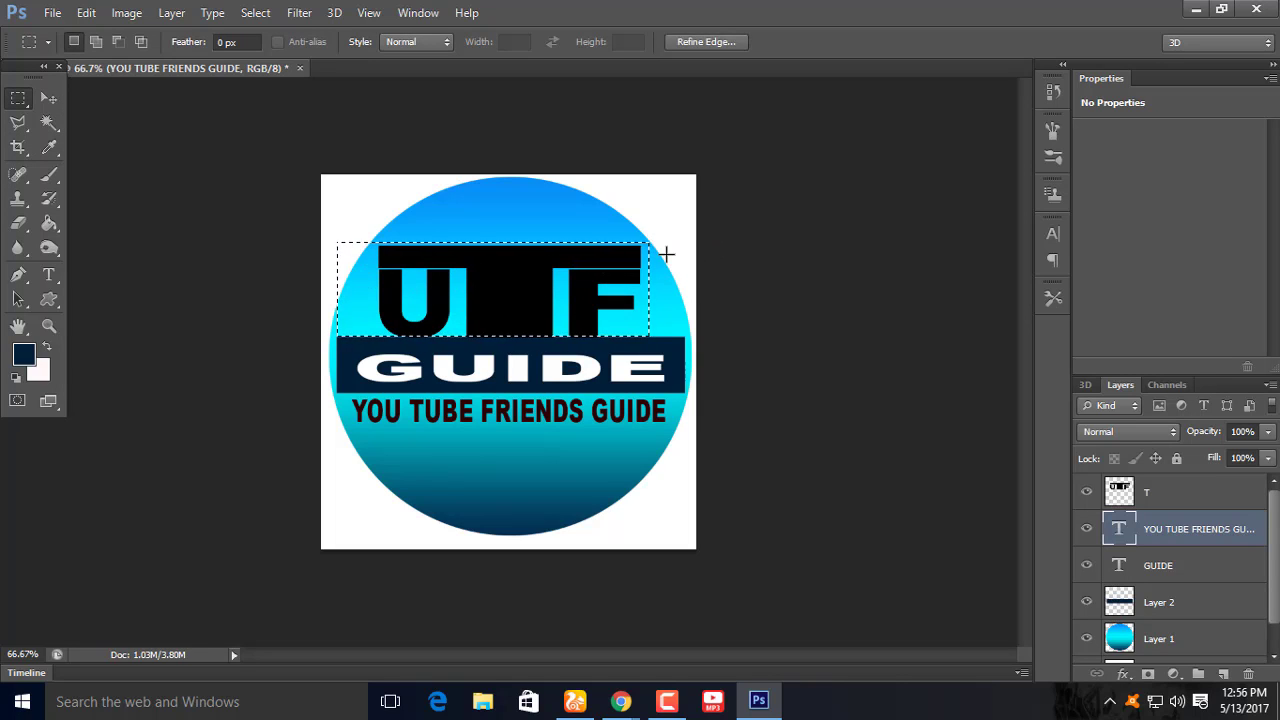
left_click(1188, 492)
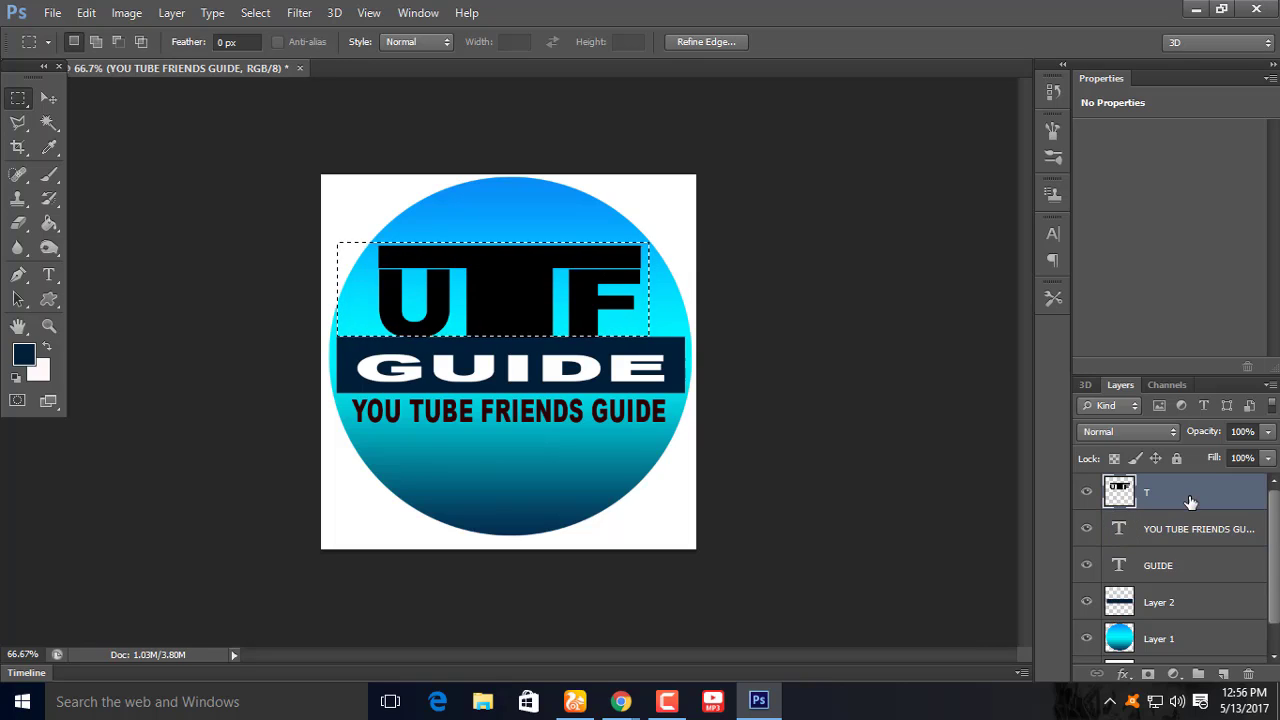
key("ctrl+d")
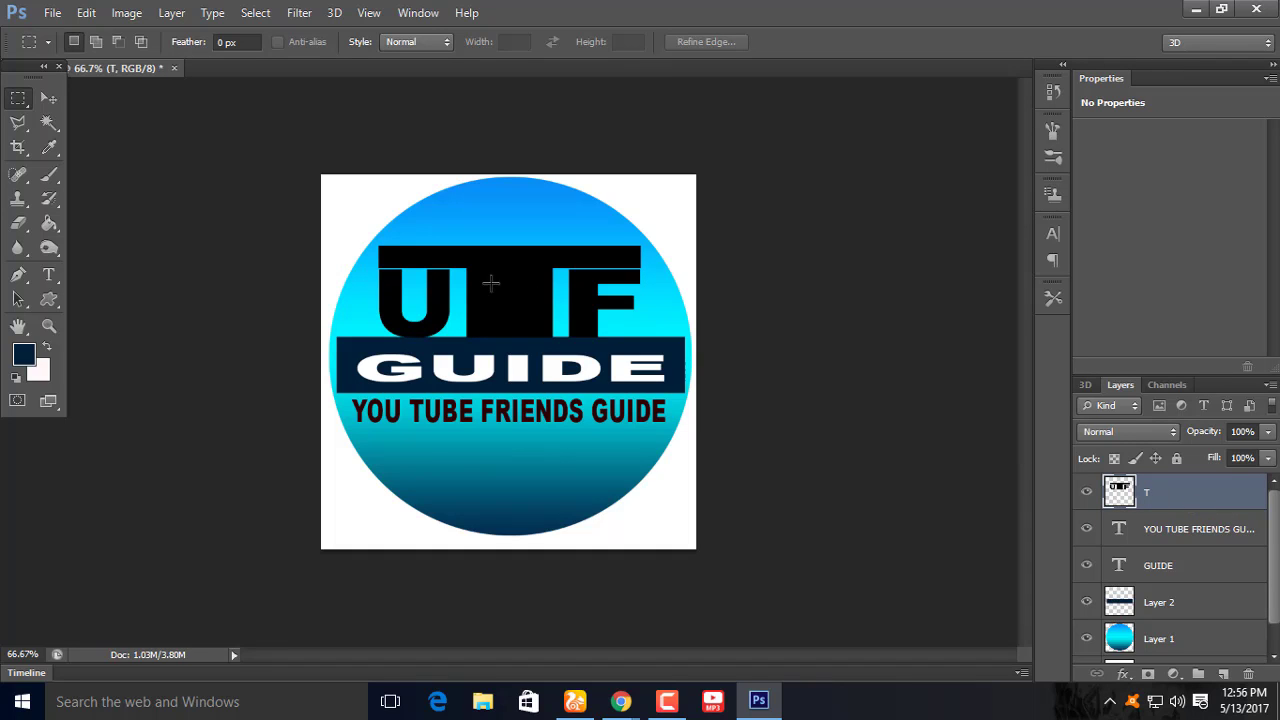
- Duplicate the UTF letters below the subtitle, flip the copy vertically and scale it to about 79%
key("v")
left_click_drag(500, 290, 511, 452)
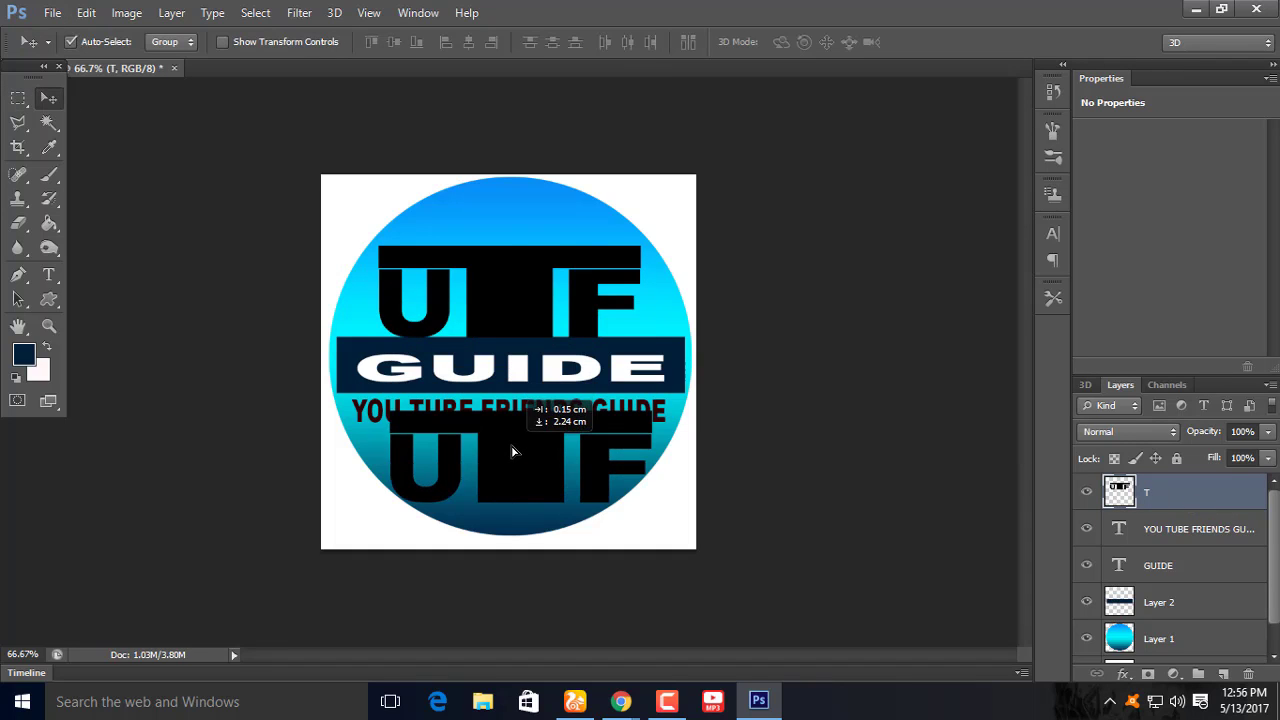
key("ctrl+t")
right_click(586, 462)
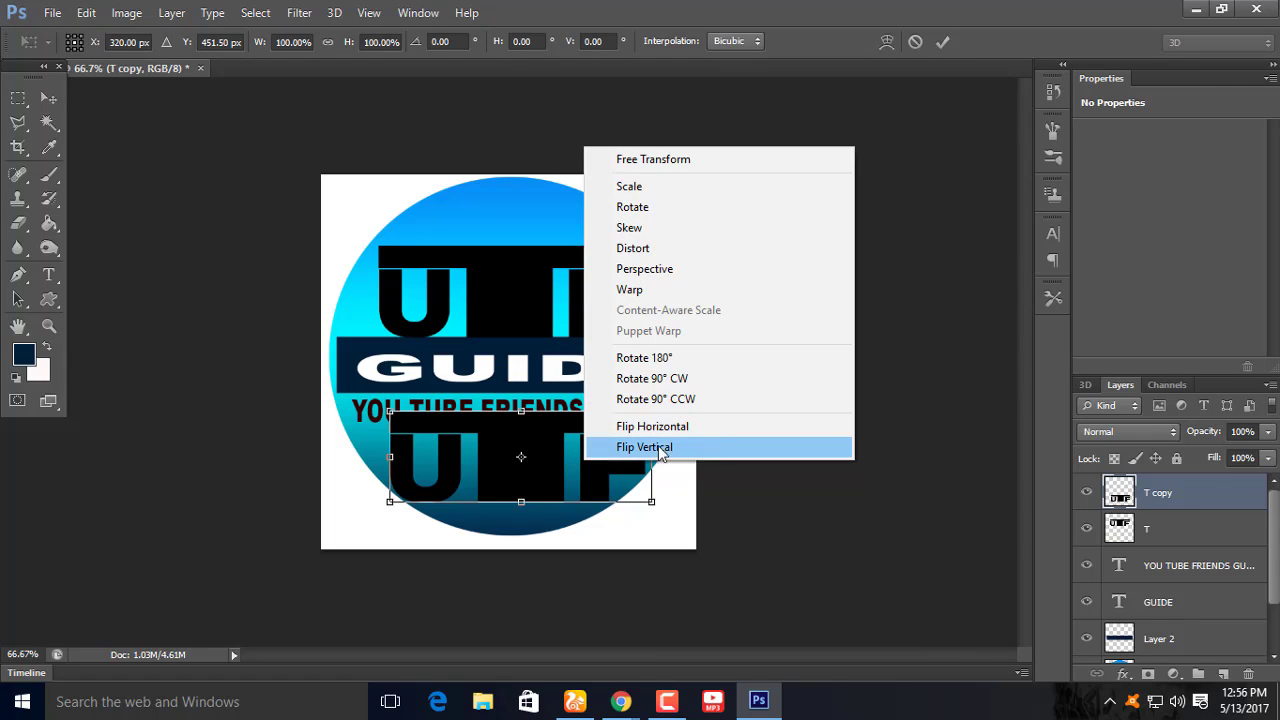
left_click(659, 447)
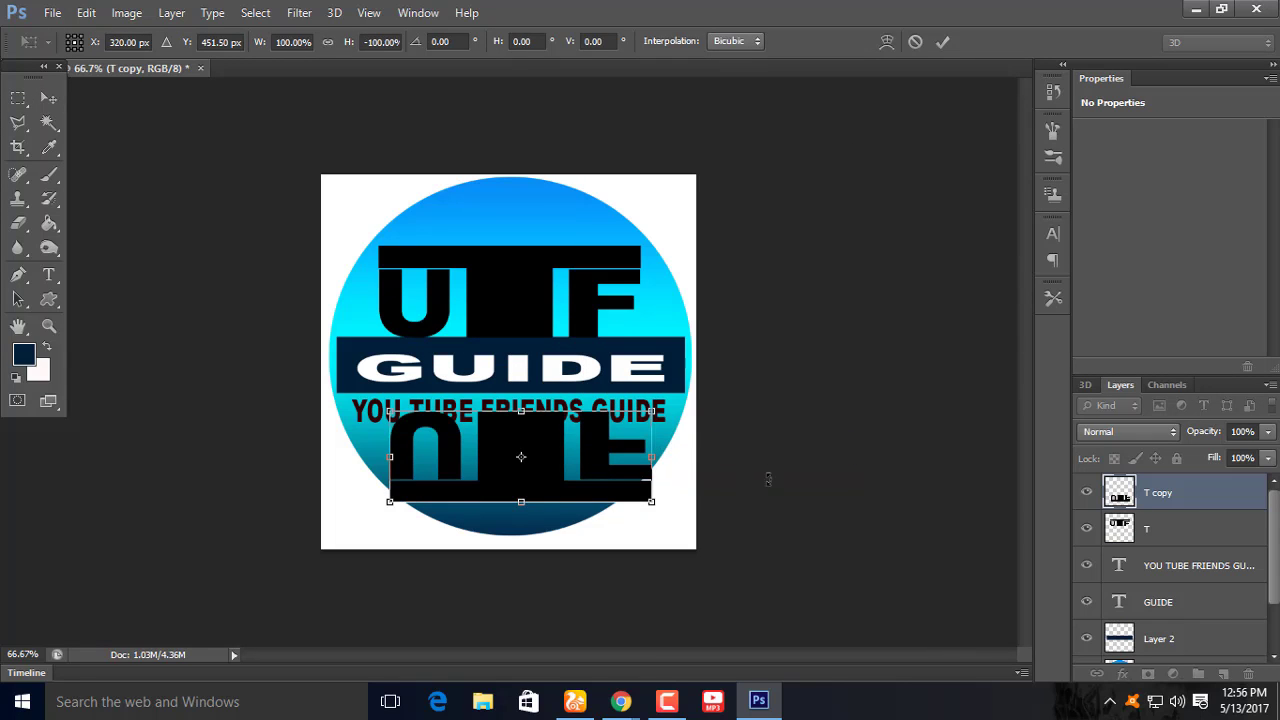
left_click_drag(643, 494, 601, 493)
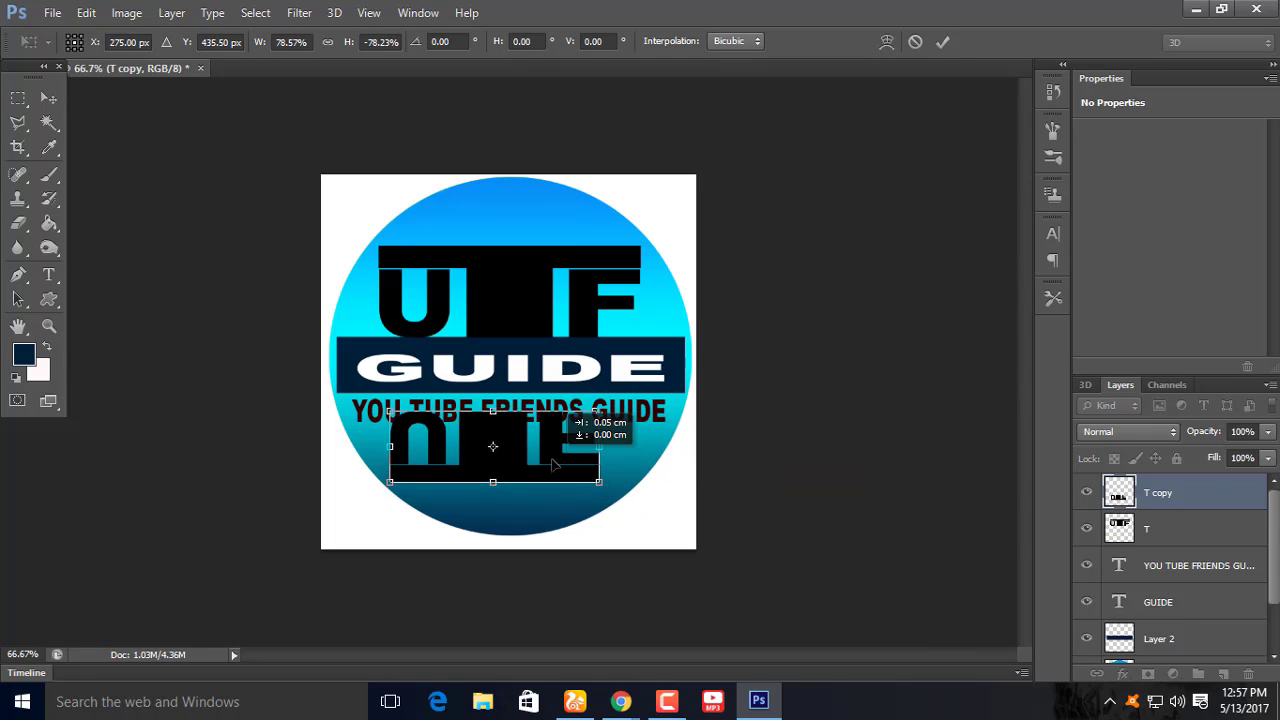
key("Right")
key("Right")
key("Right")
key("Down")
key("Down")
key("Down")
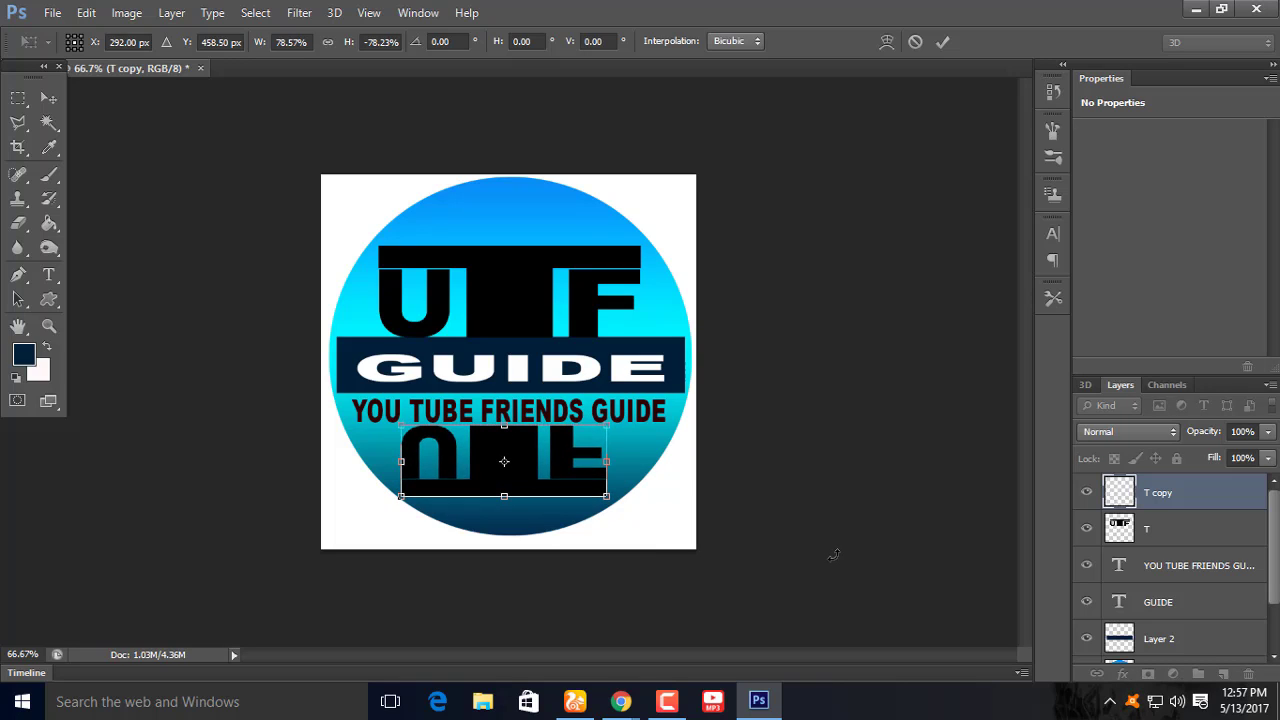
key("Right")
key("Right")
key("Right")
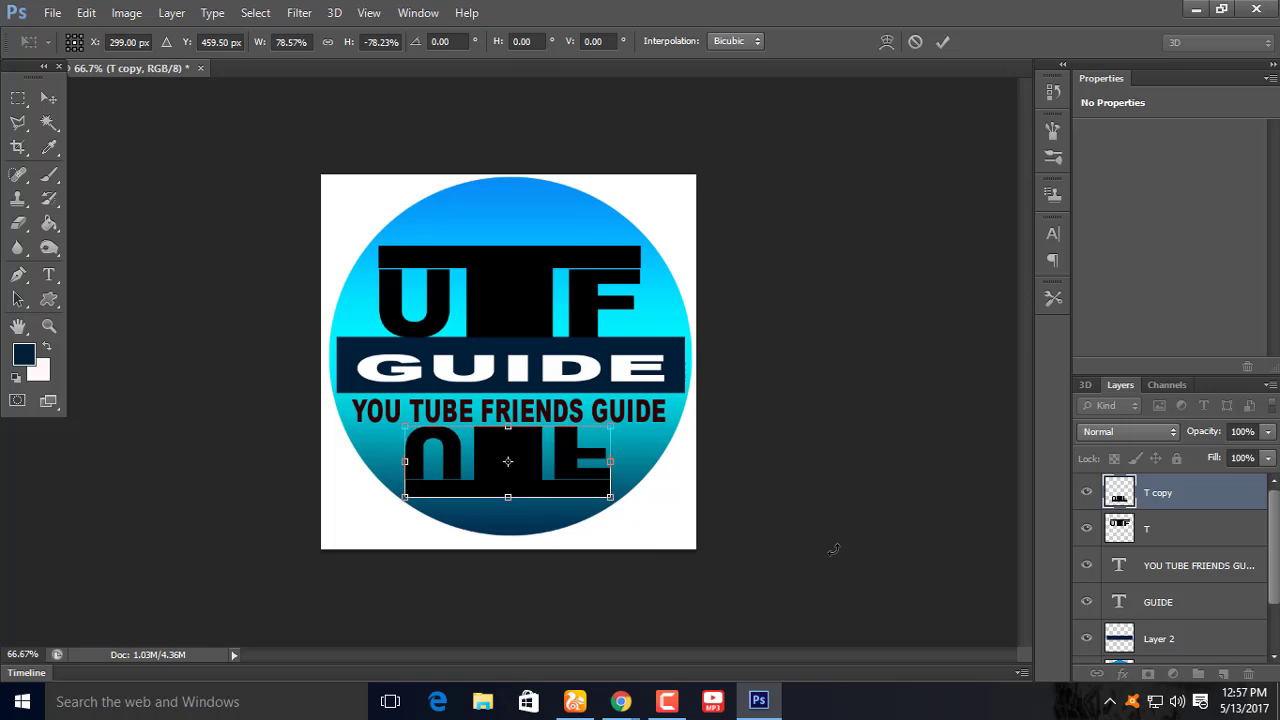
key("Return")
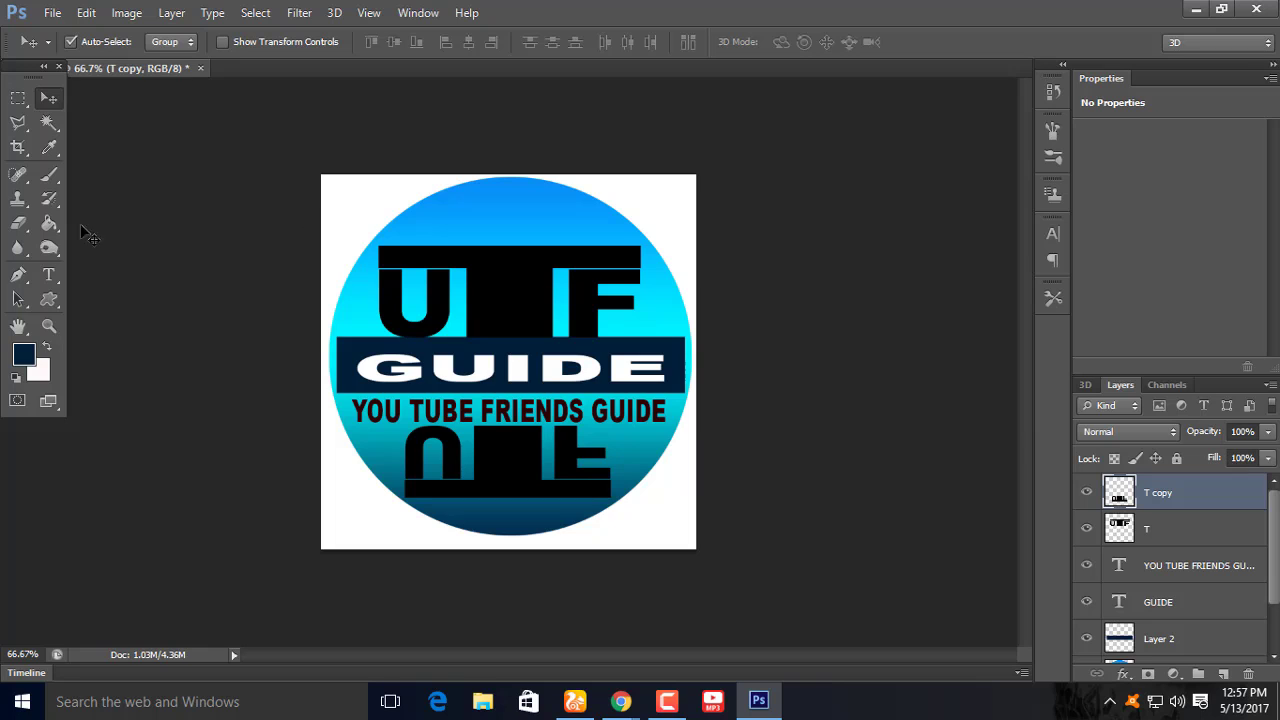
- Choose the Gradient tool's Foreground to Background preset, undoing a trial fill on the reflection
left_click(49, 223)
left_click(115, 217)
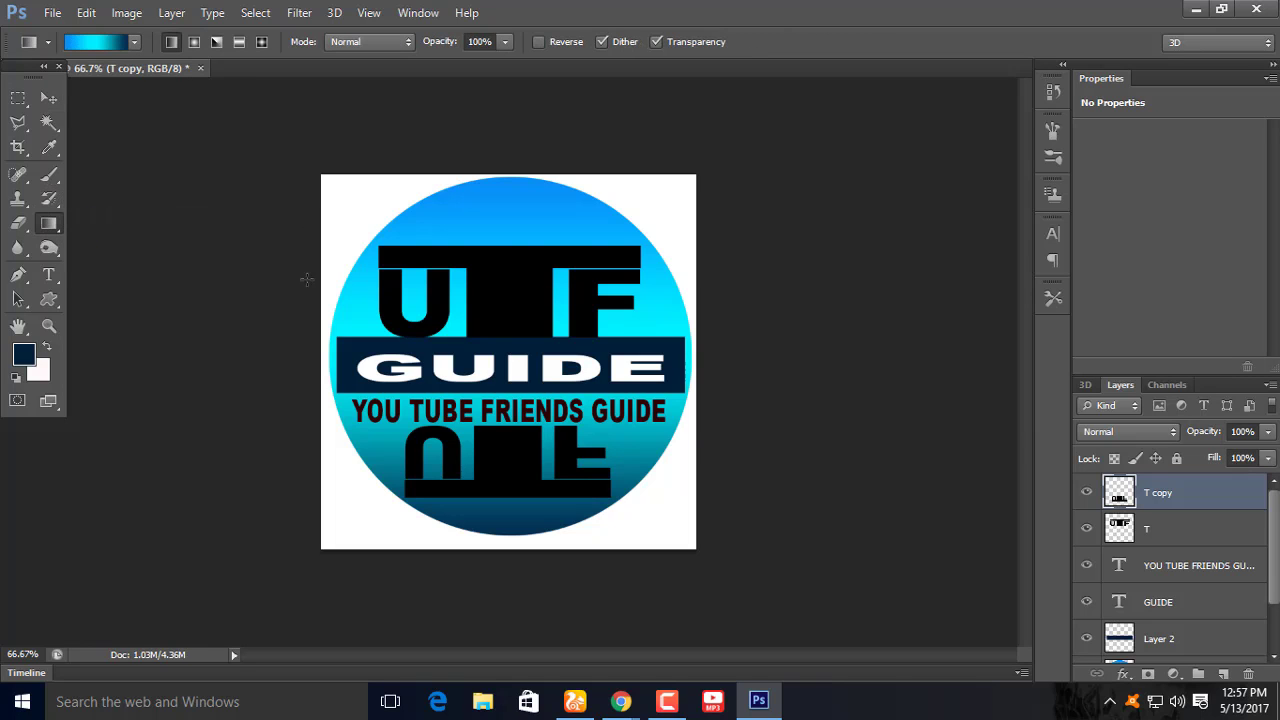
left_click(94, 36)
left_click(768, 165)
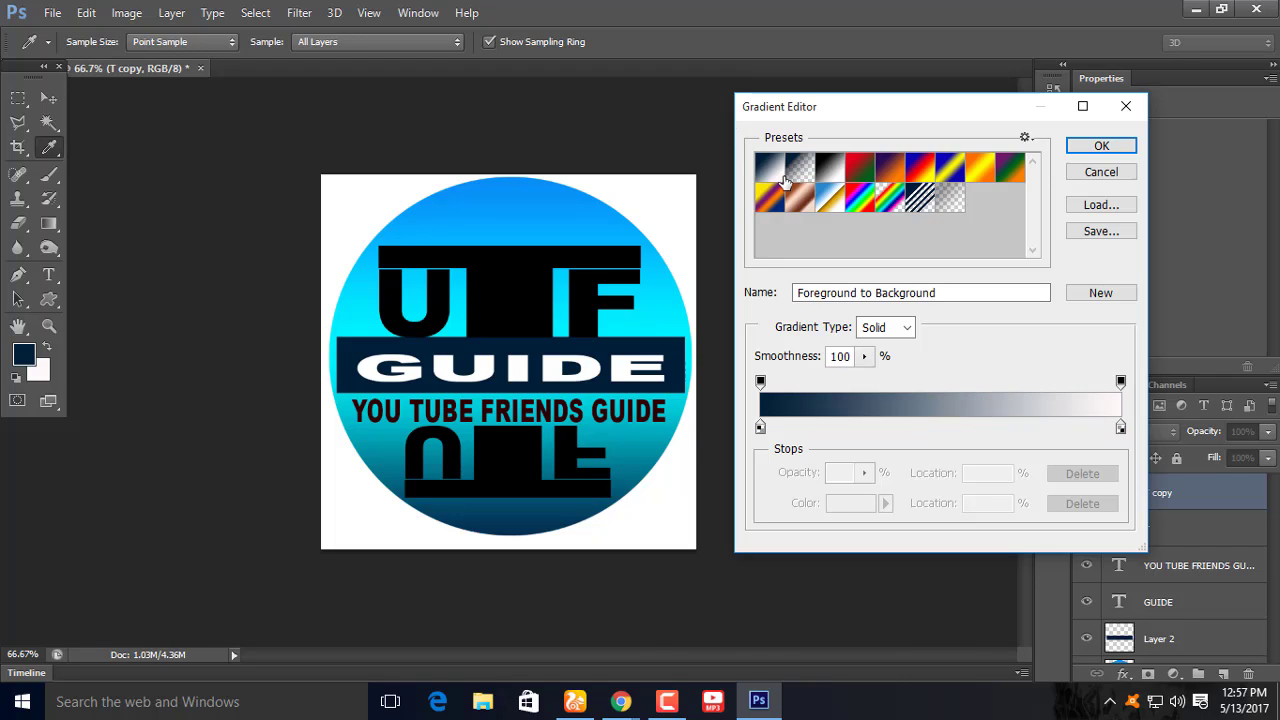
left_click(1095, 147)
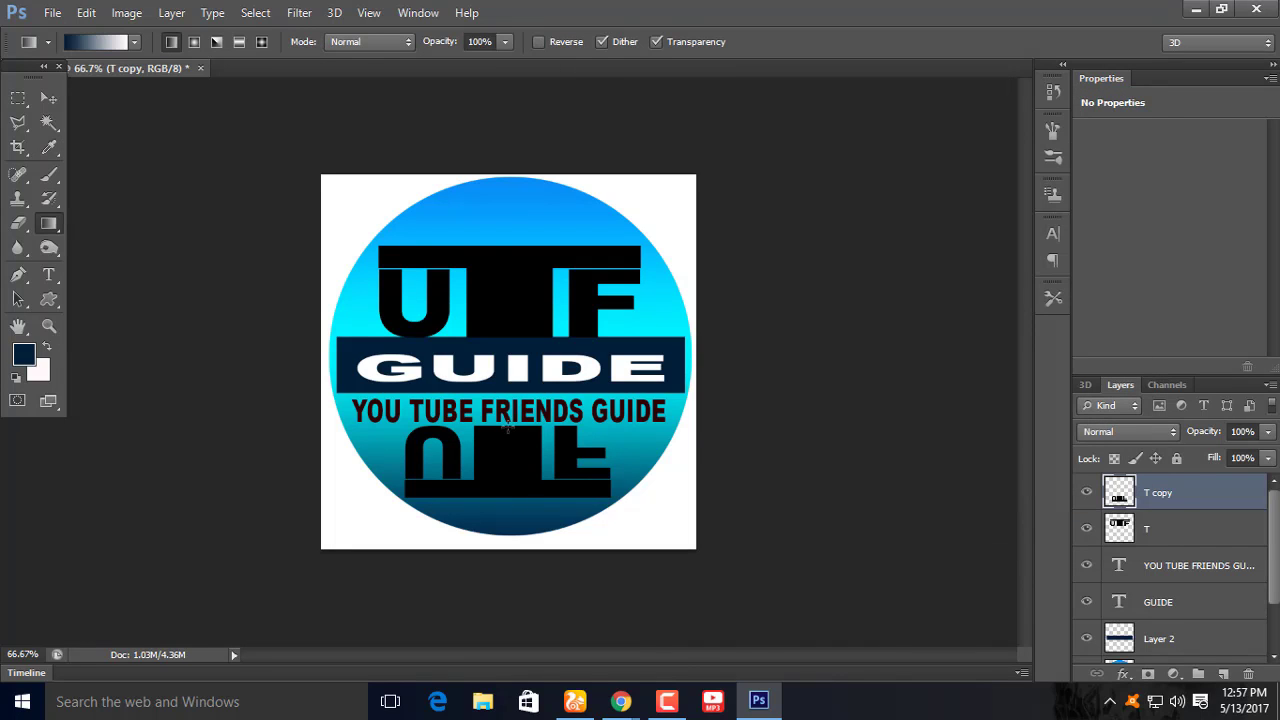
left_click_drag(509, 430, 509, 504)
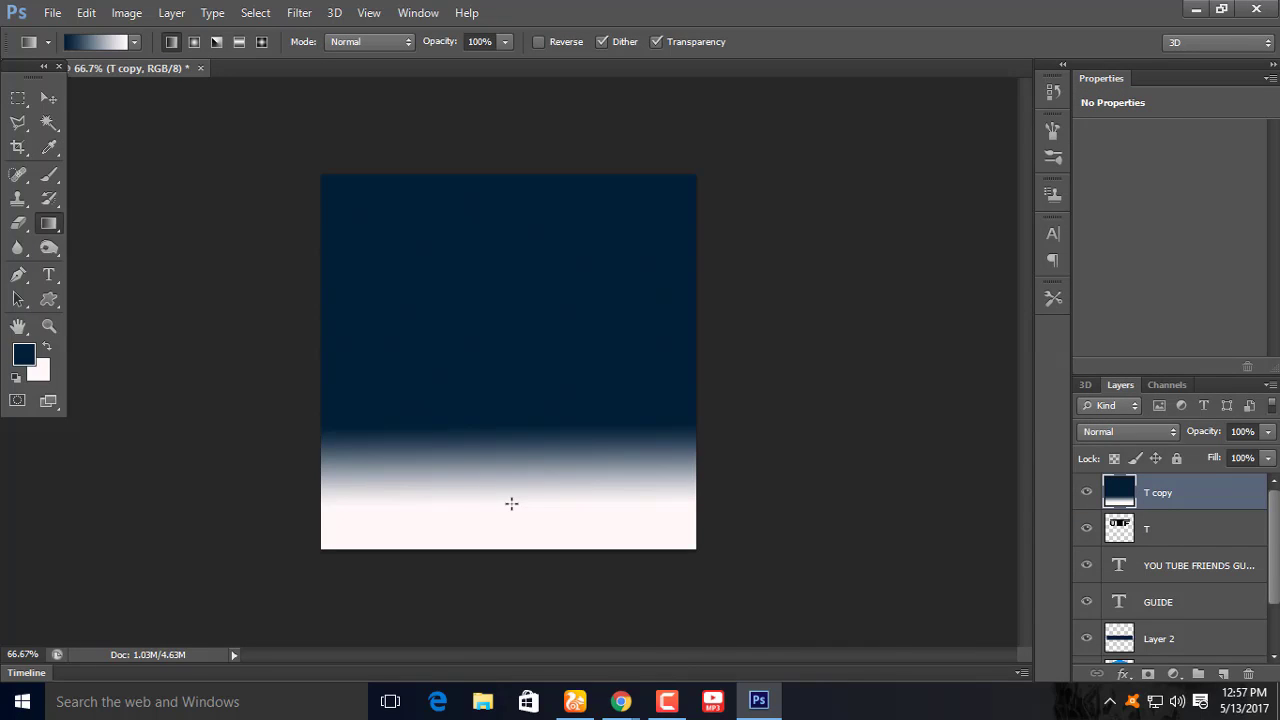
key("ctrl+z")
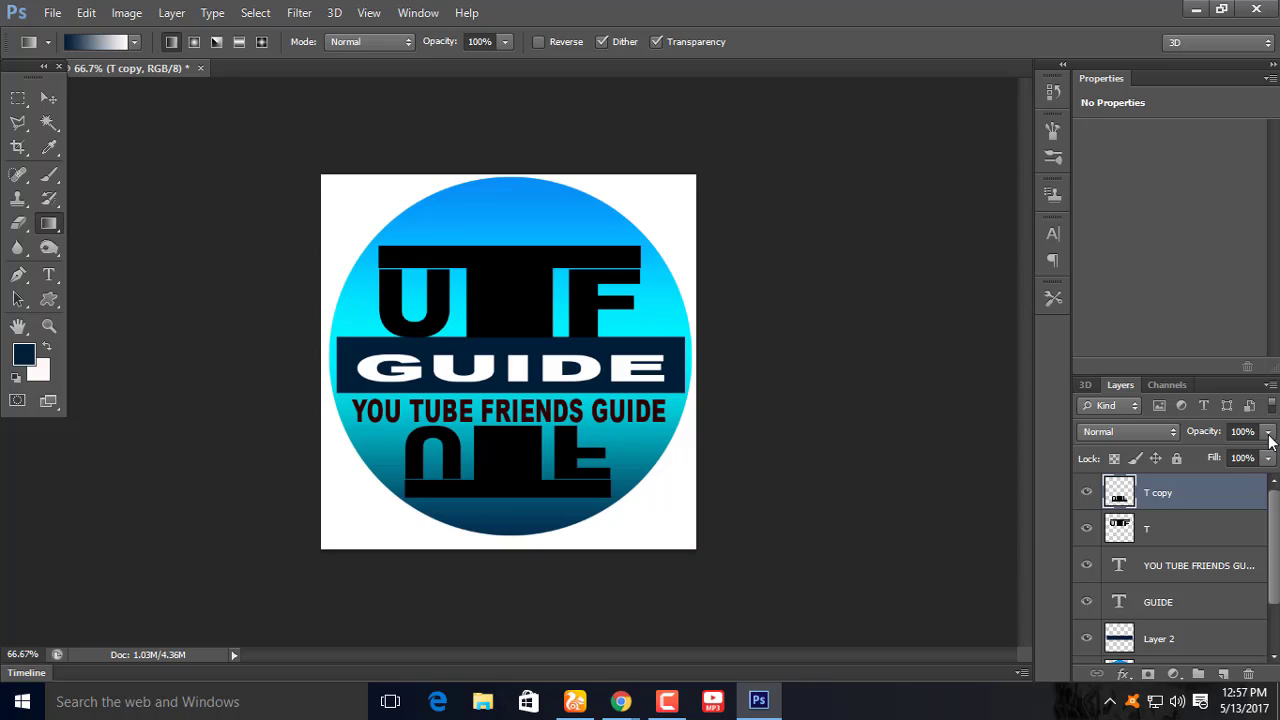
- Lower the UTF reflection layer's opacity from 100% to 37%
left_click(1268, 432)
scroll(1268, 440, "down", 5)
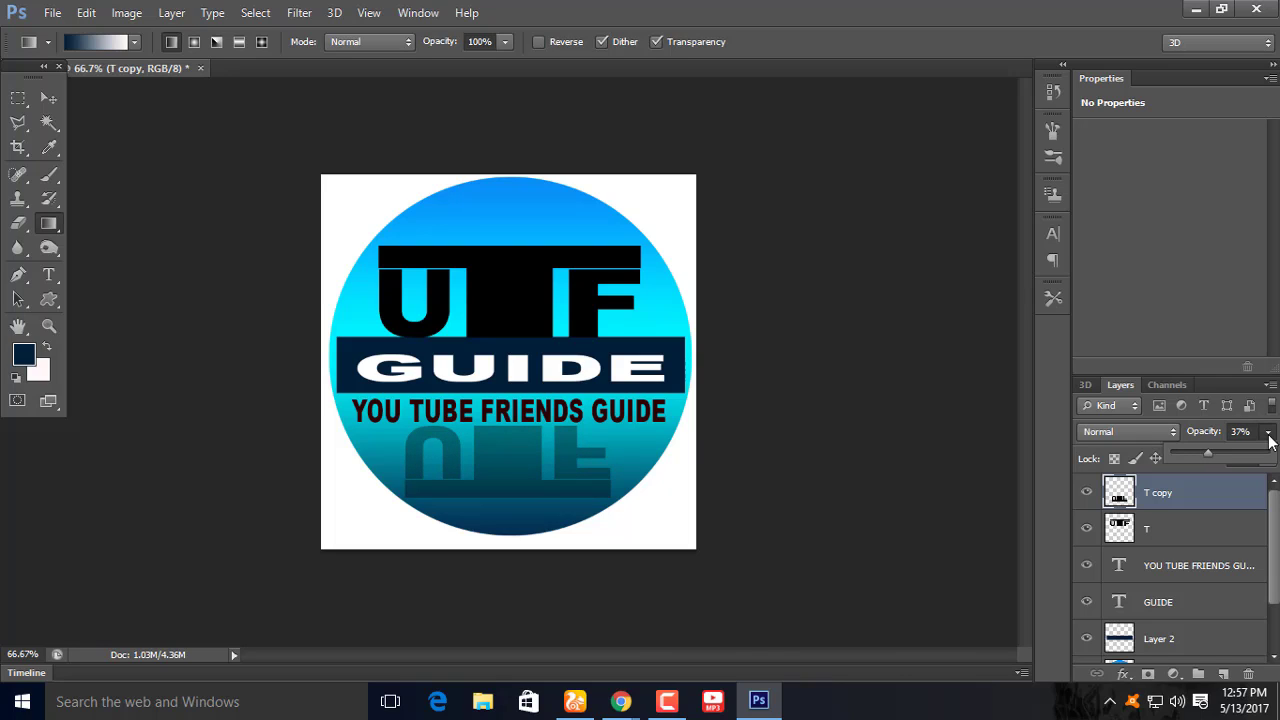
scroll(1206, 625, "down", 2)
- Delete the white Background layer and add 'do not copy' text at the circle's top centre
left_click(1168, 645)
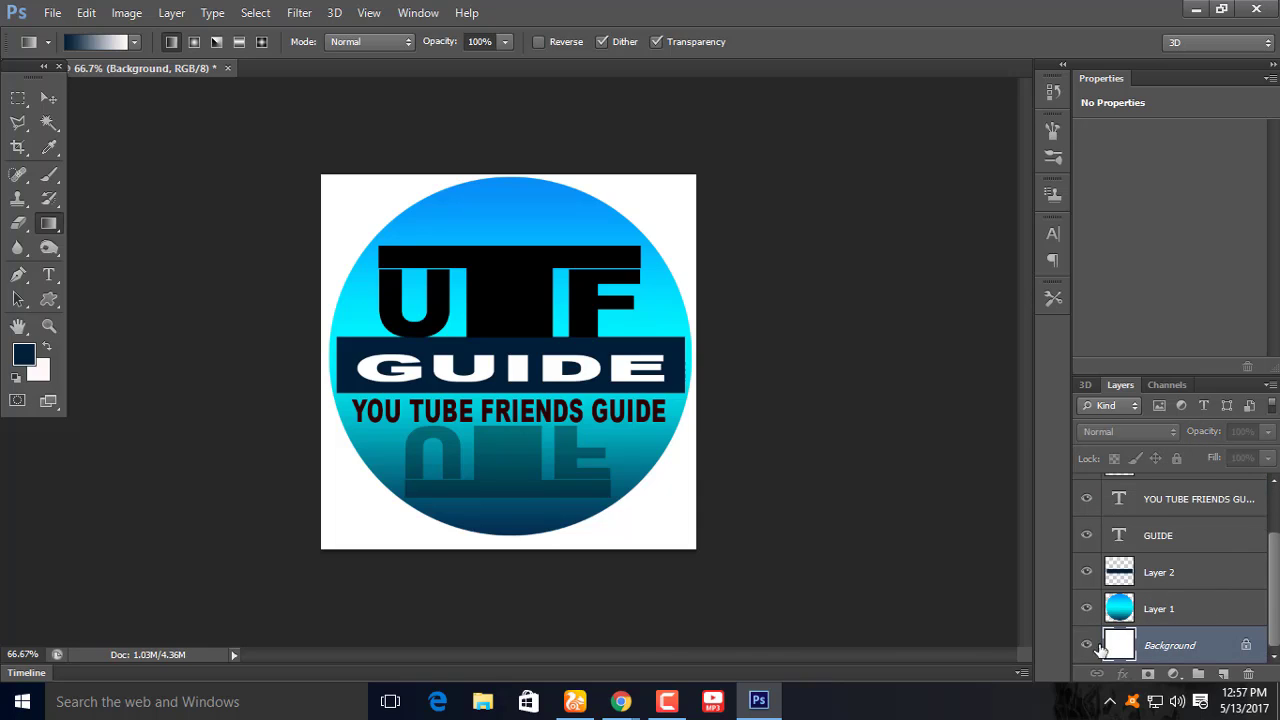
key("Delete")
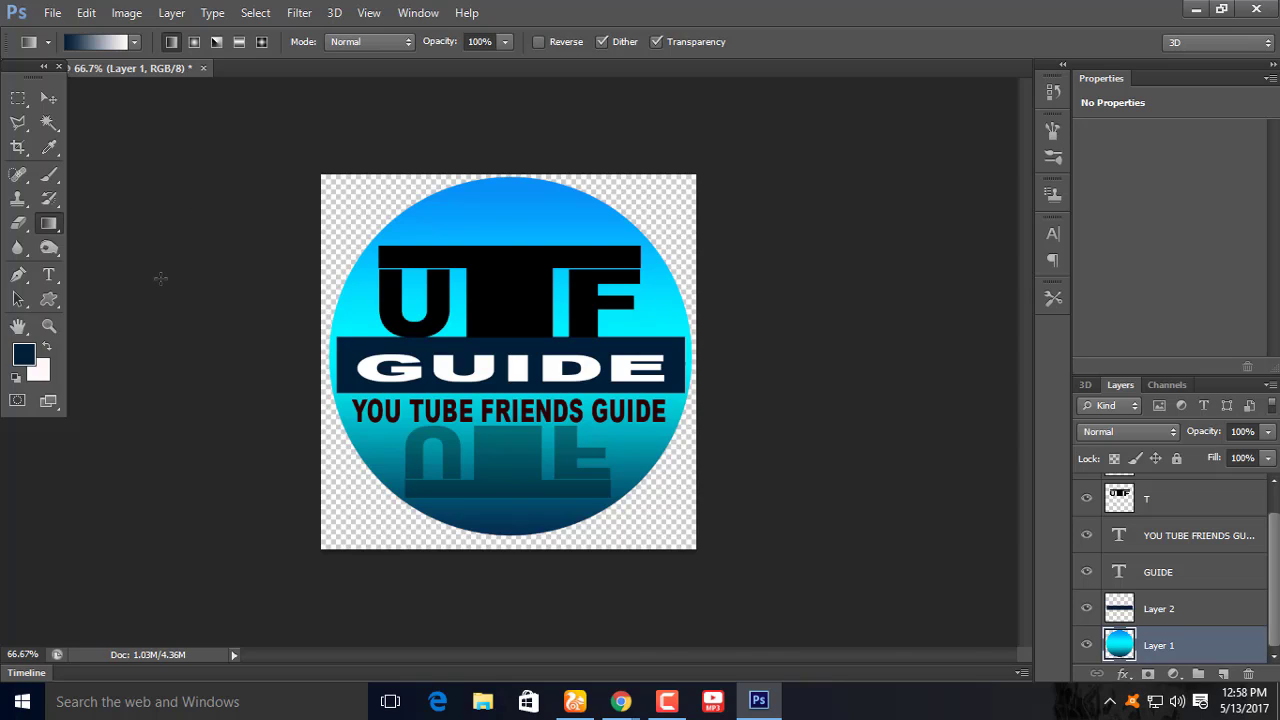
left_click(48, 274)
left_click(482, 272)
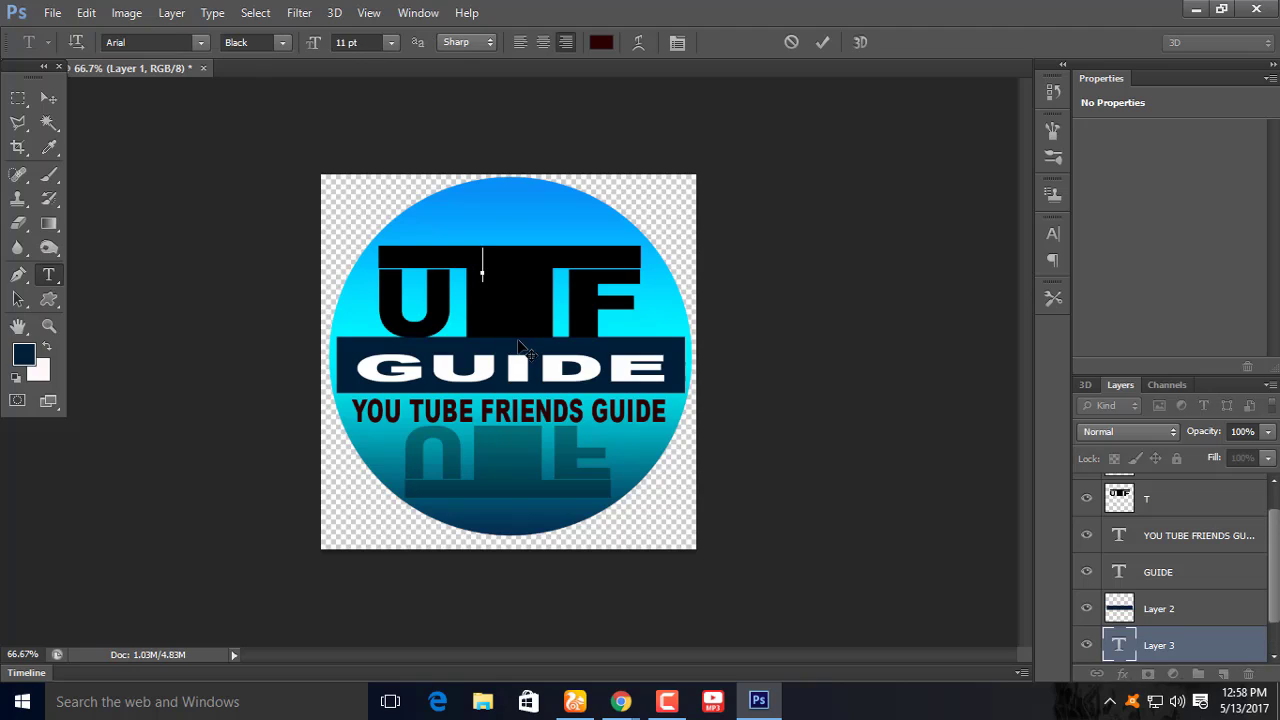
type("do no")
type("t copy")
key("ctrl")
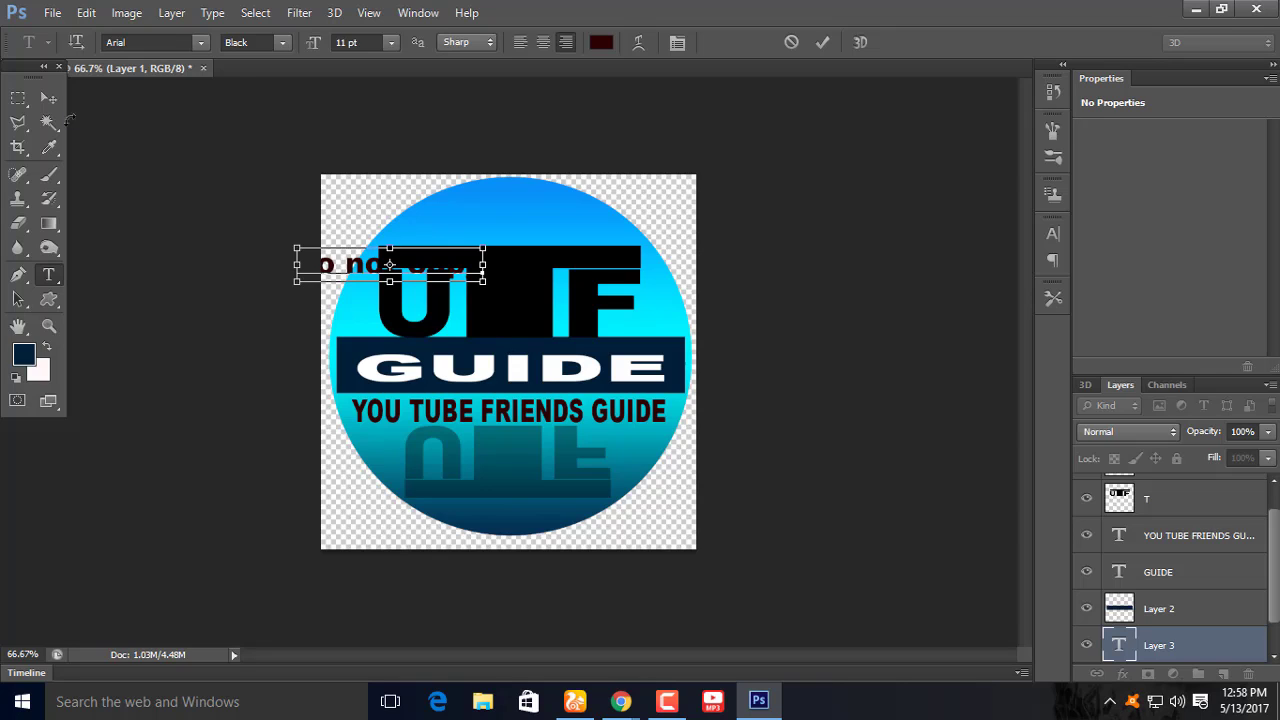
left_click(48, 97)
left_click_drag(390, 274, 518, 229)
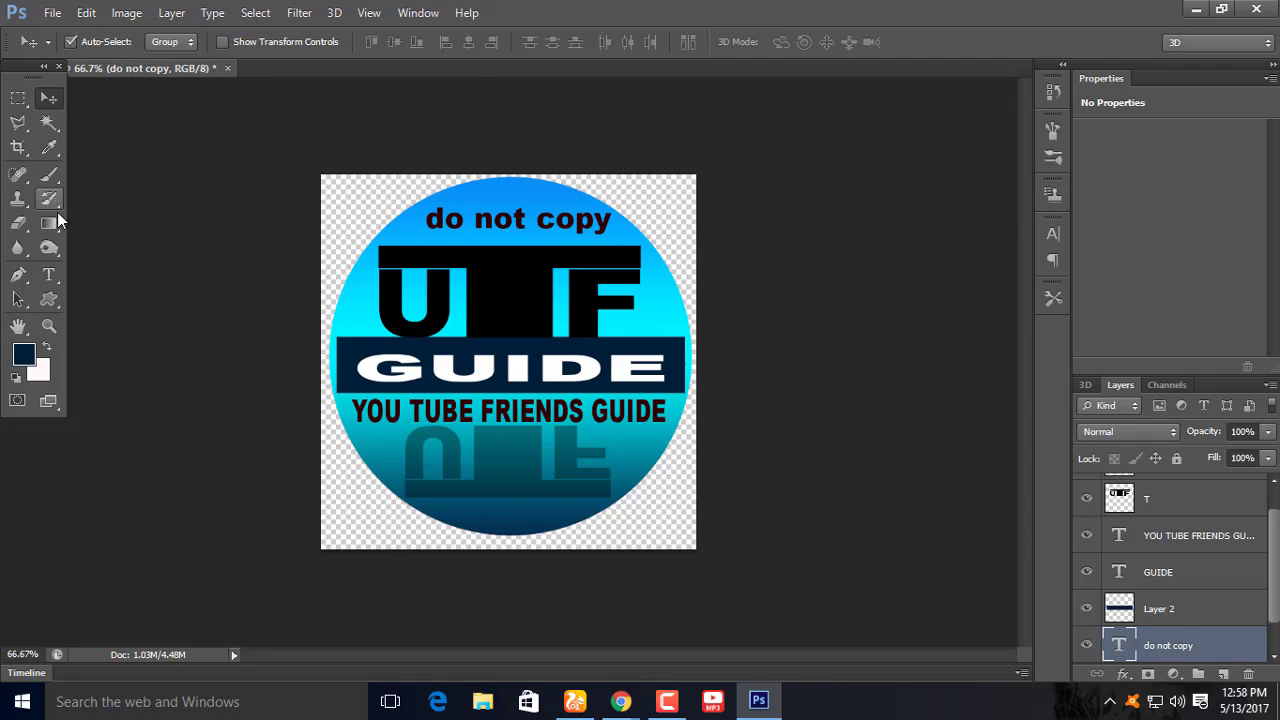
- Edit the watermark text down to 'copy' and move it onto the reflection
left_click(48, 274)
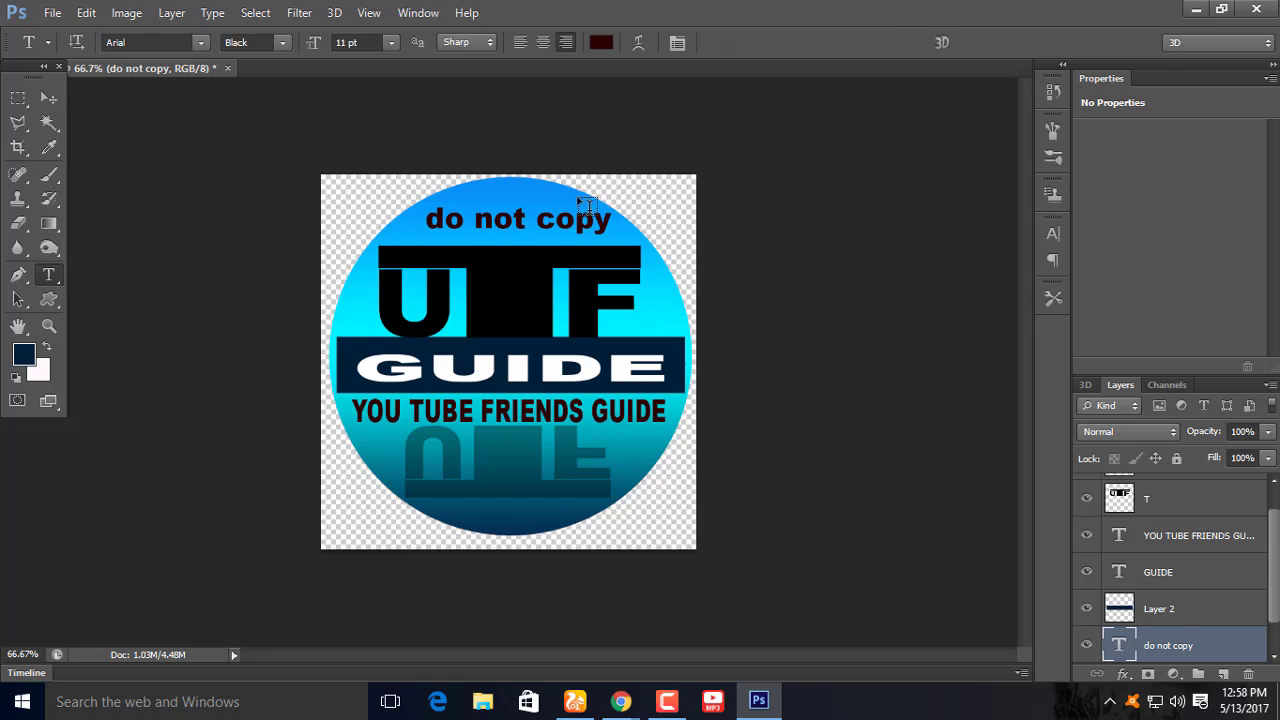
left_click(483, 222)
key("BackSpace")
key("BackSpace")
key("BackSpace")
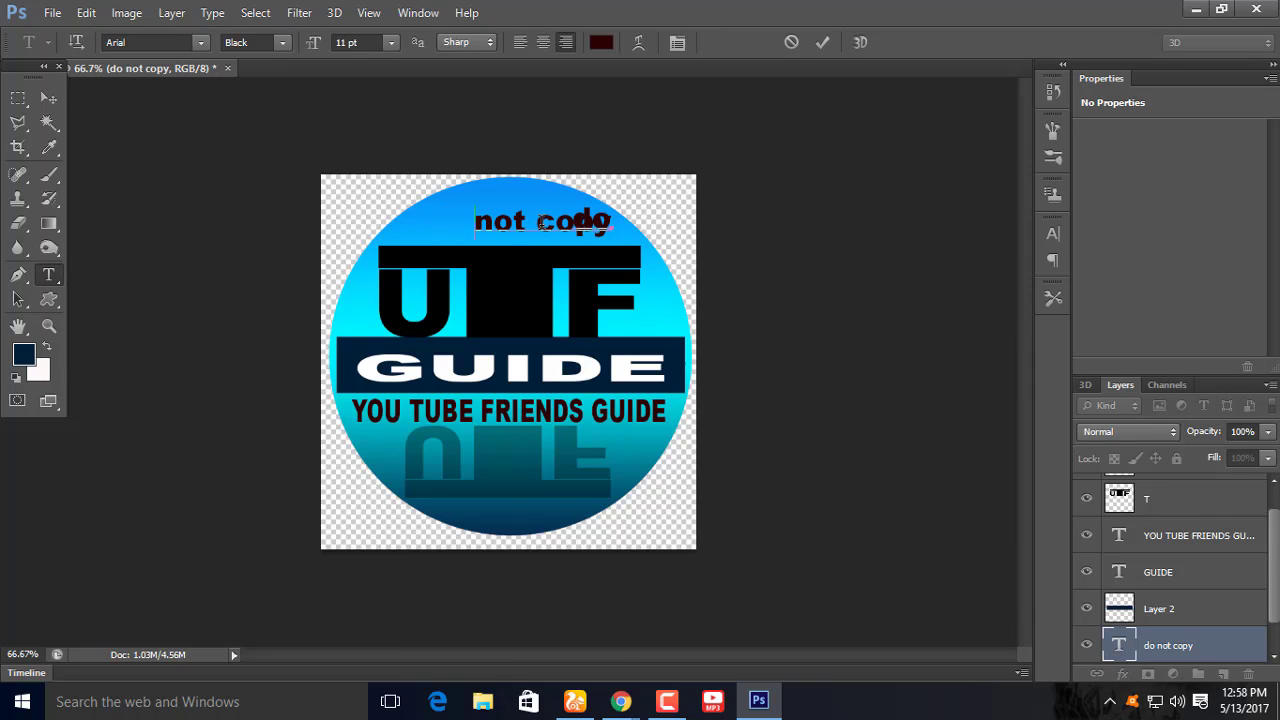
key("Delete")
key("Delete")
key("Delete")
key("Delete")
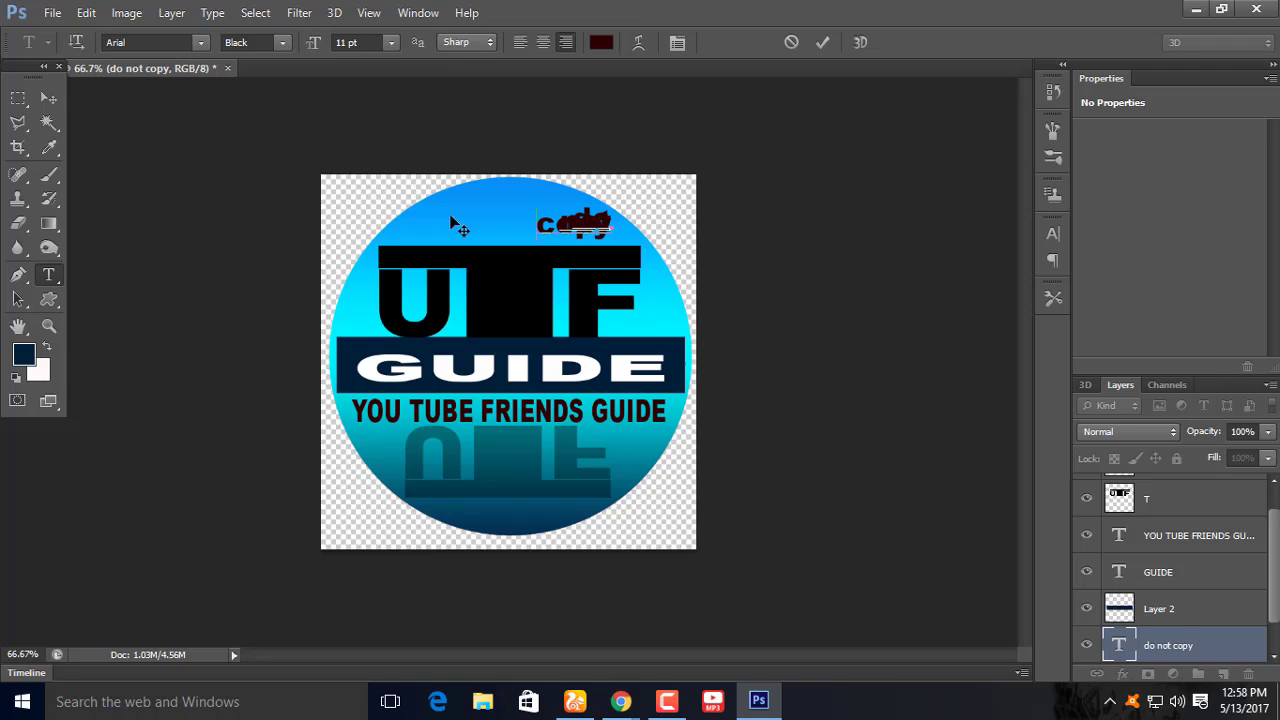
left_click(48, 97)
left_click_drag(573, 224, 508, 454)
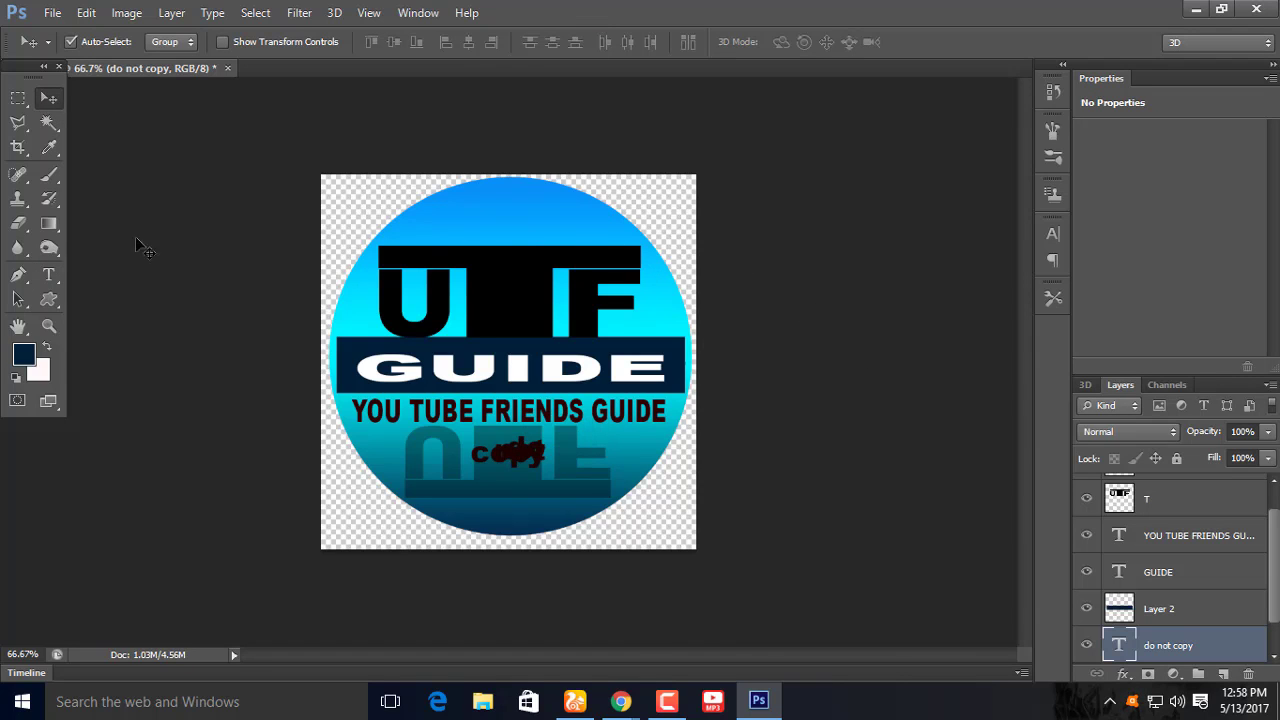
left_click(58, 274)
left_click(553, 457)
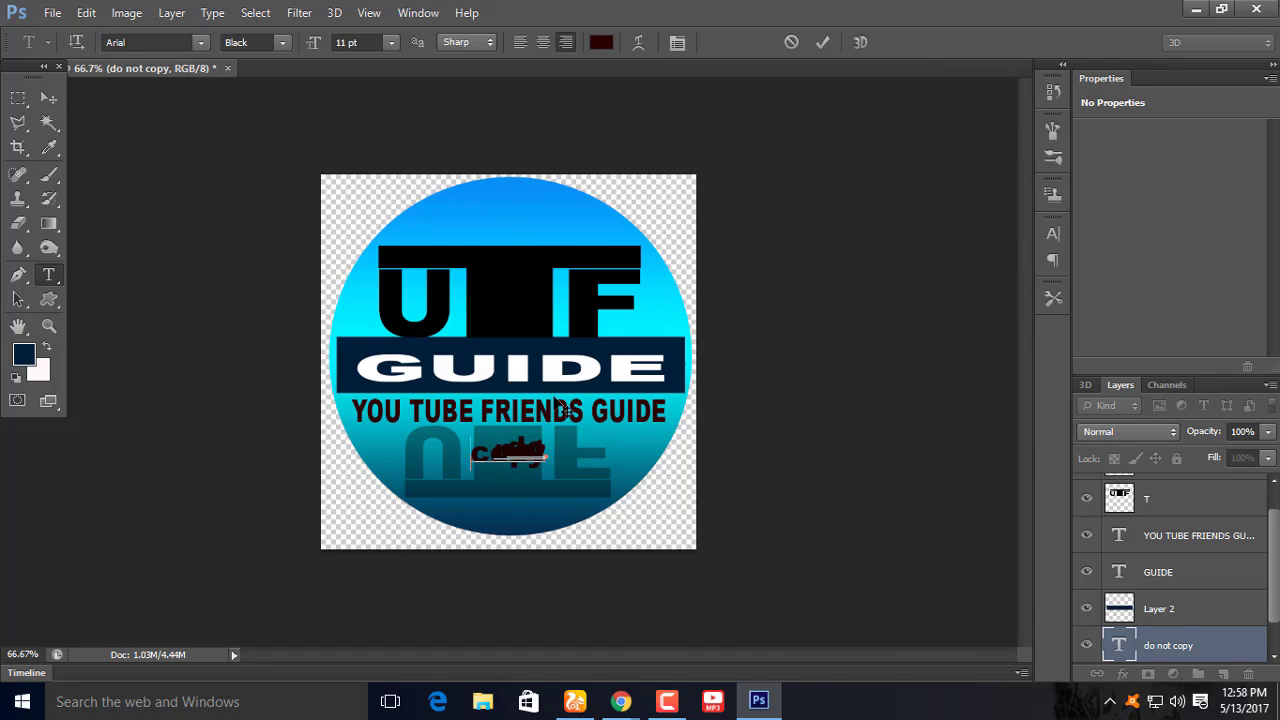
- Revert the image to the earlier Free Transform state in the History panel
left_click(1063, 64)
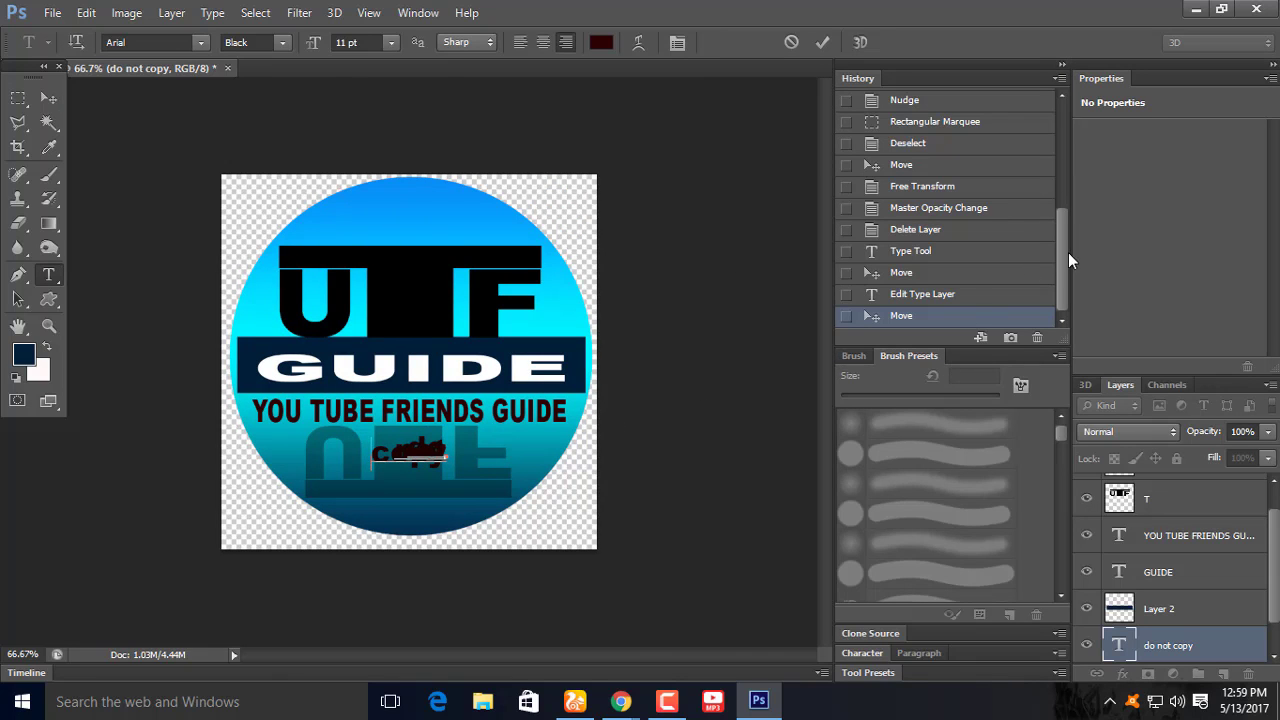
left_click_drag(1064, 252, 1074, 141)
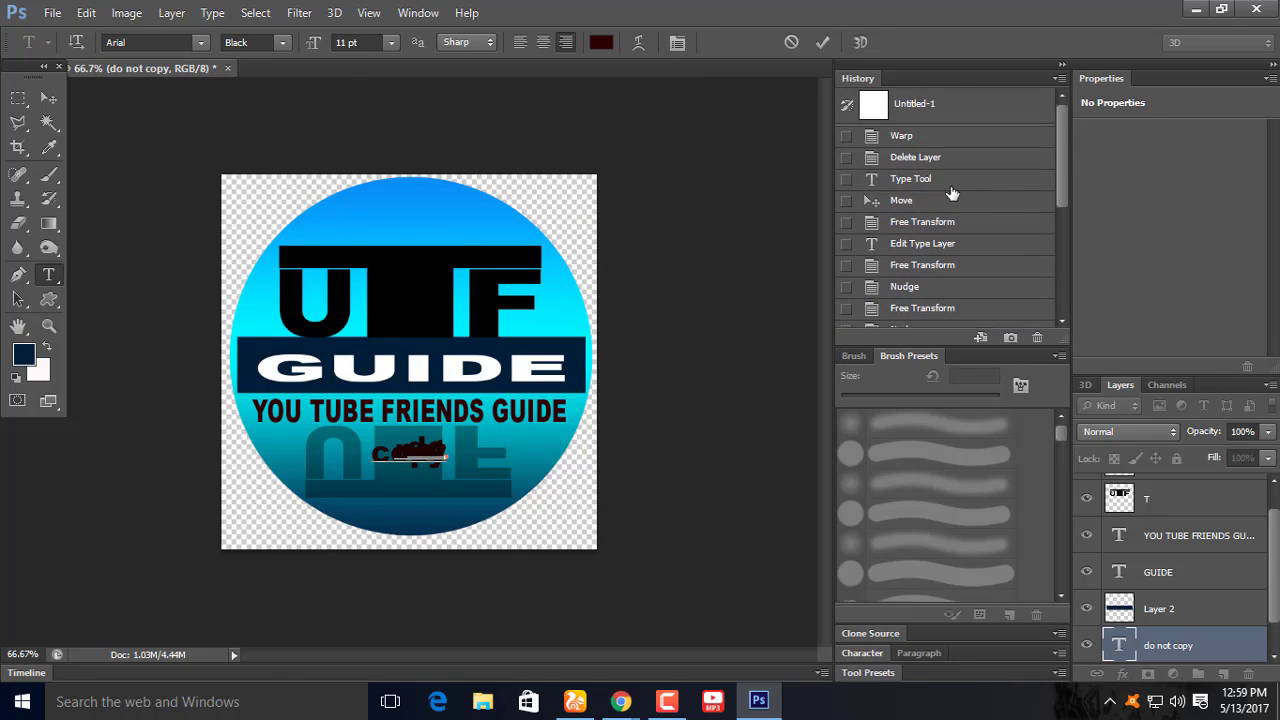
scroll(957, 194, "down", 5)
left_click(922, 164)
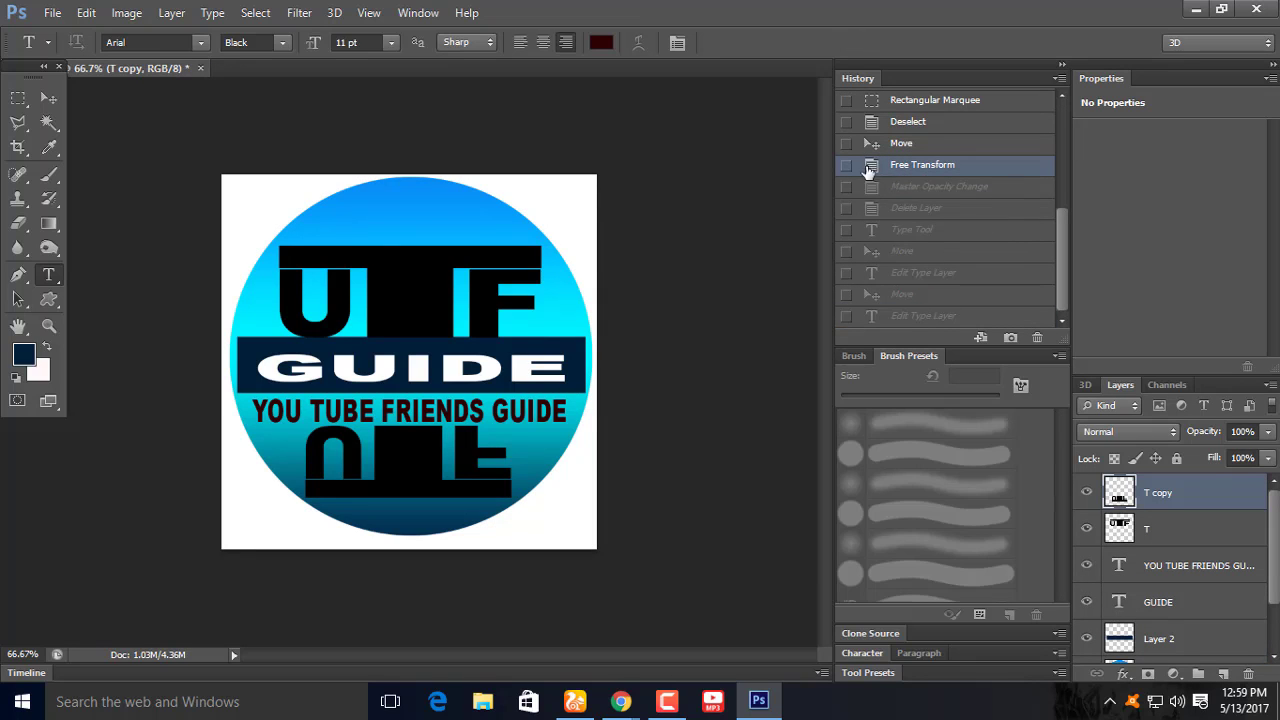
left_click(1062, 65)
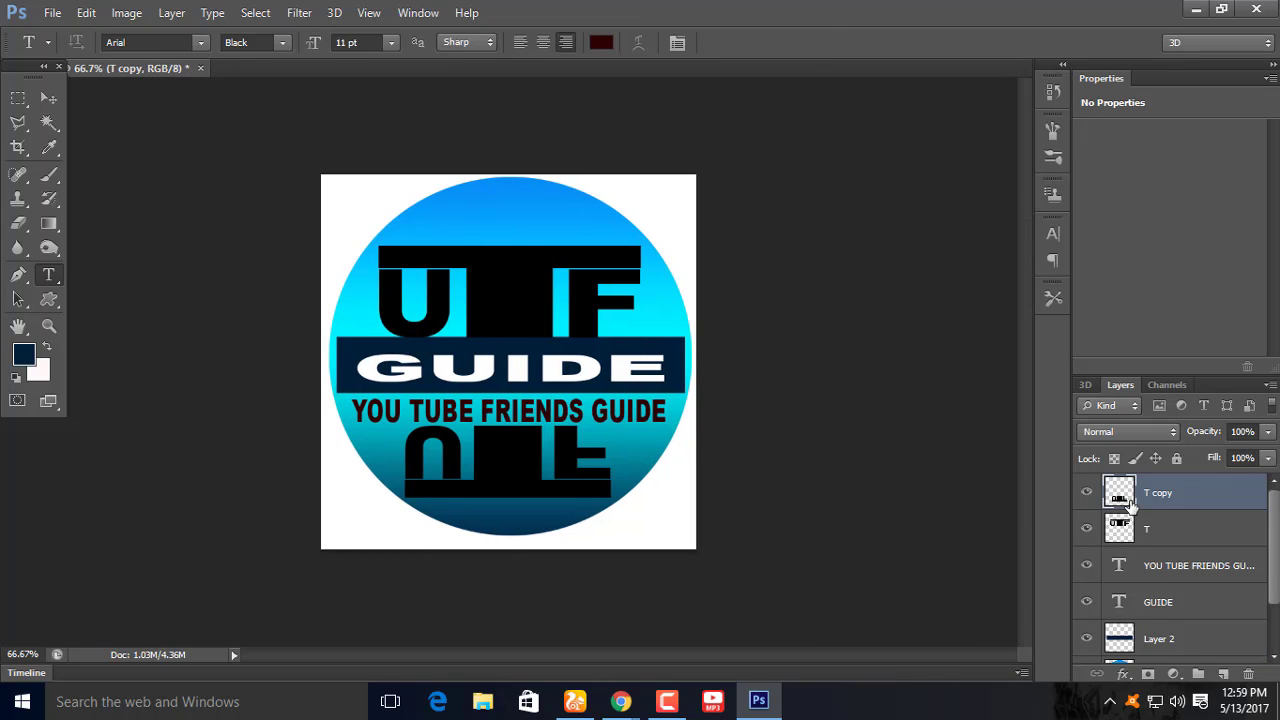
- Add 'do' and 'not' as separate text layers inside the UTF letters
left_click(482, 290)
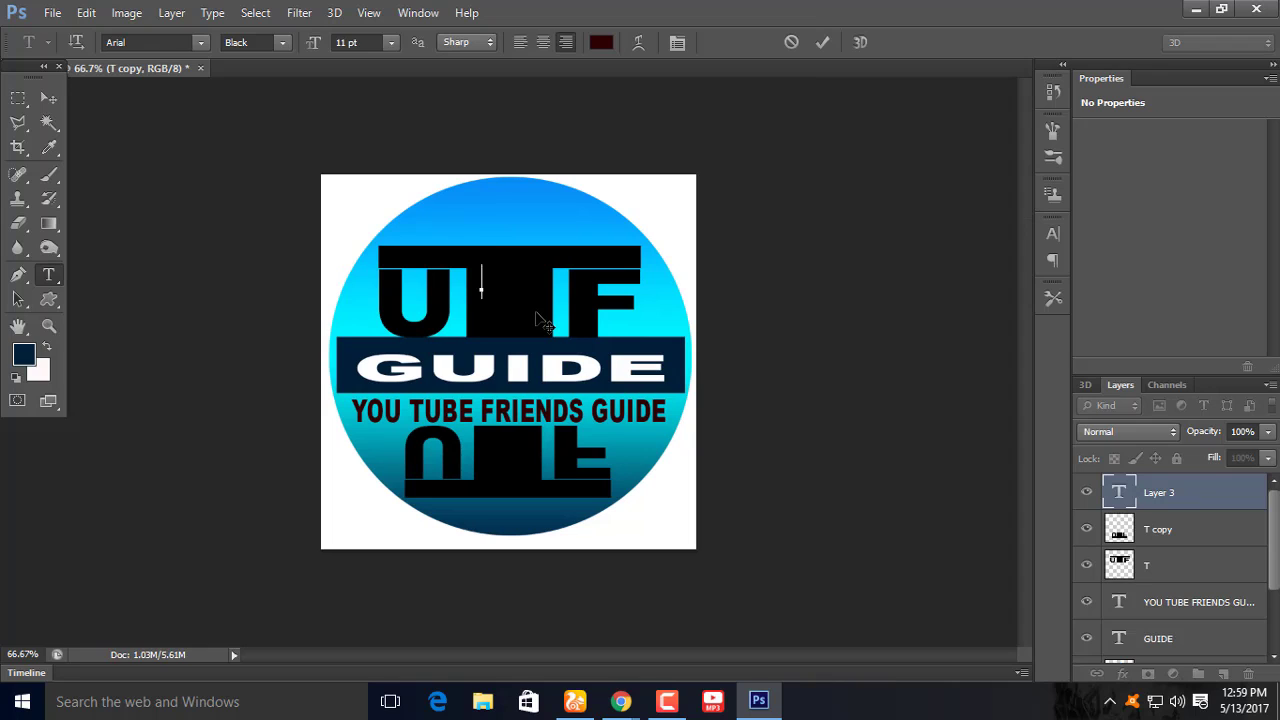
type("do")
left_click(49, 97)
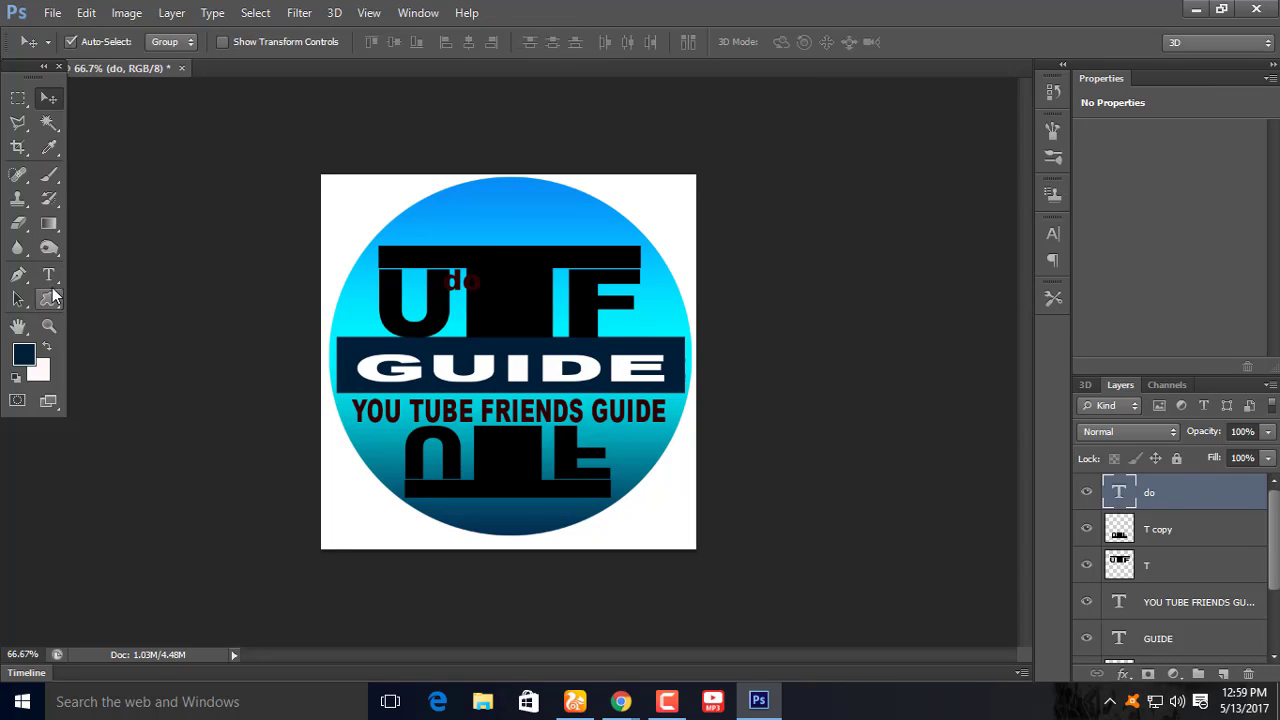
left_click(48, 274)
left_click(482, 313)
type("not")
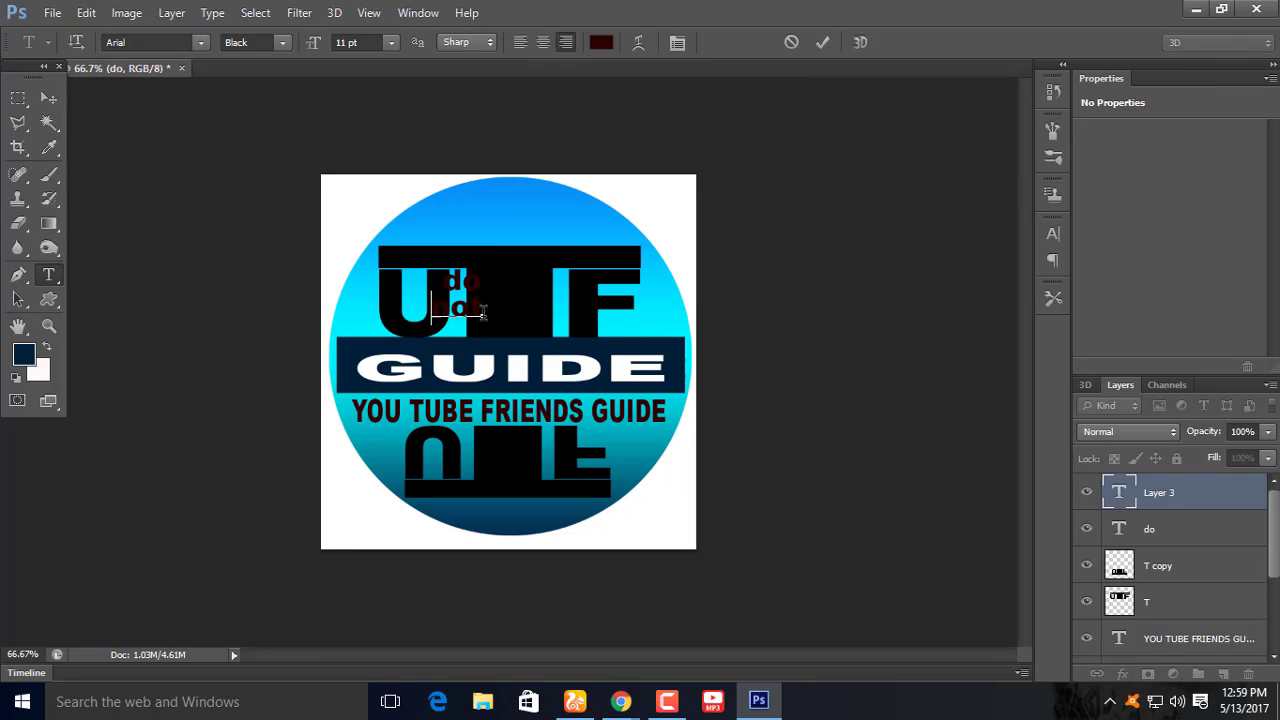
left_click(49, 97)
- Add a 'copy' text layer near the top of the circle and drag it over the logo
left_click(48, 274)
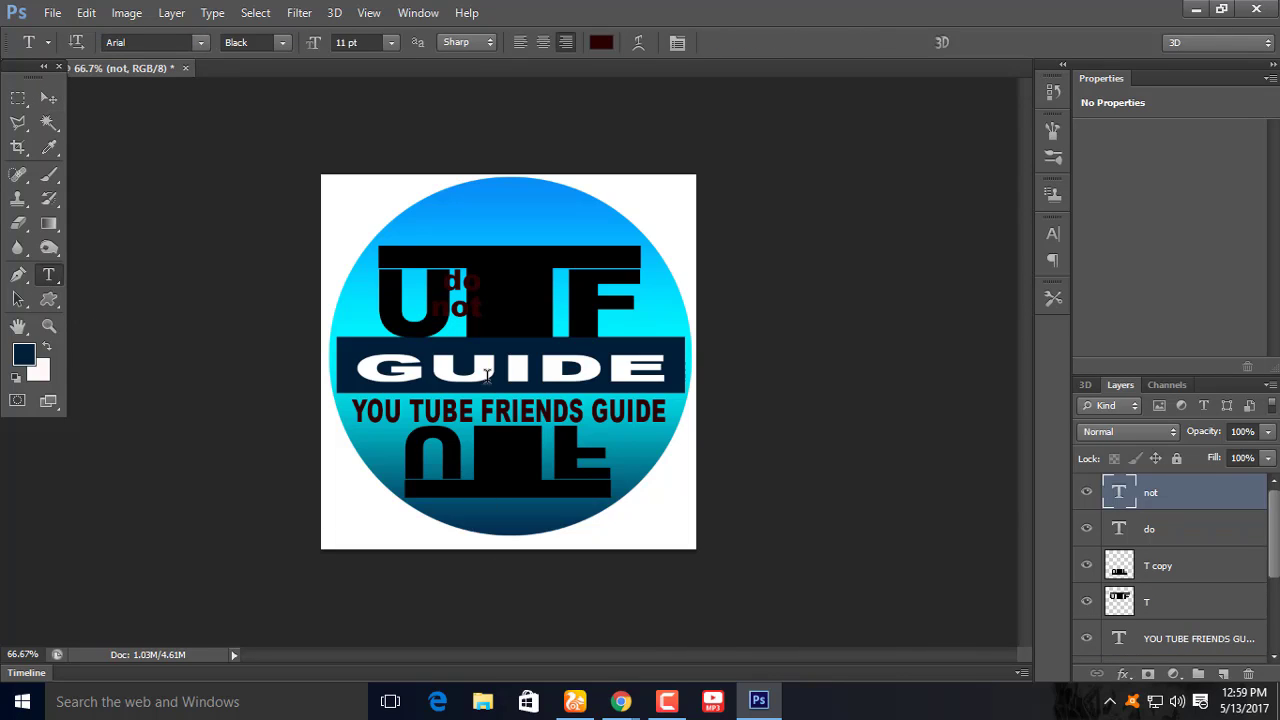
left_click(500, 370)
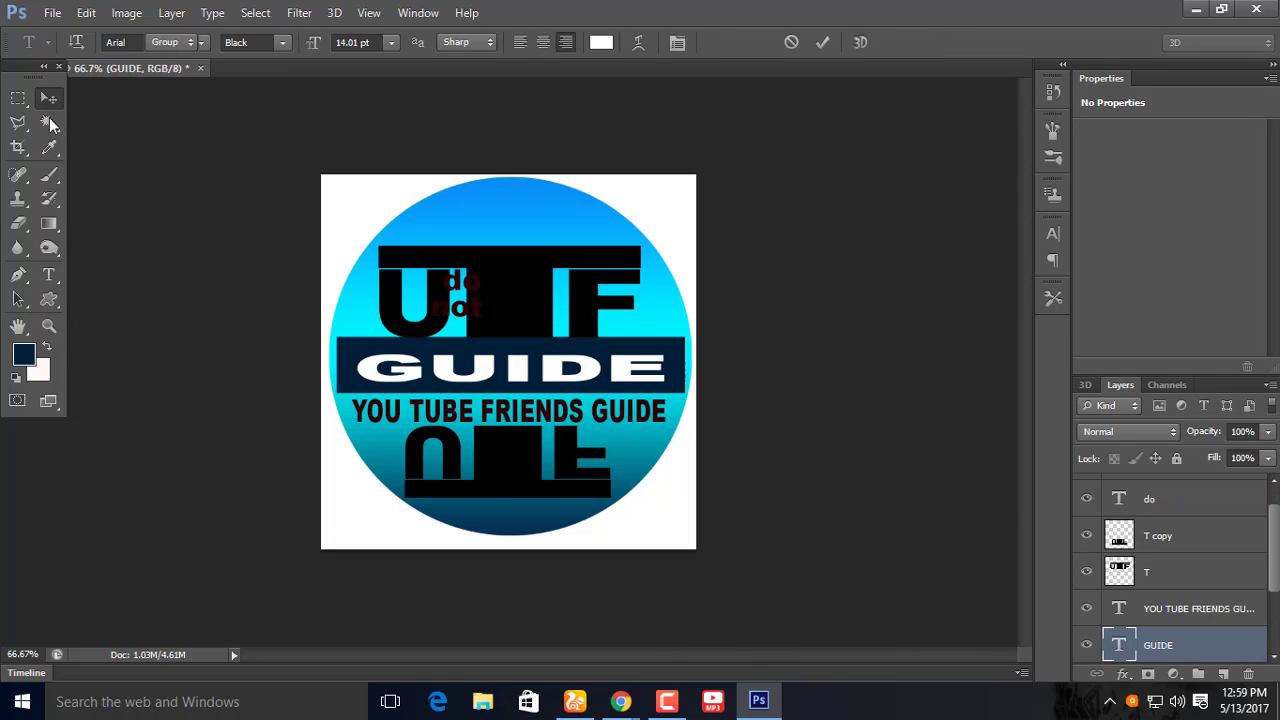
left_click(466, 214)
type("co")
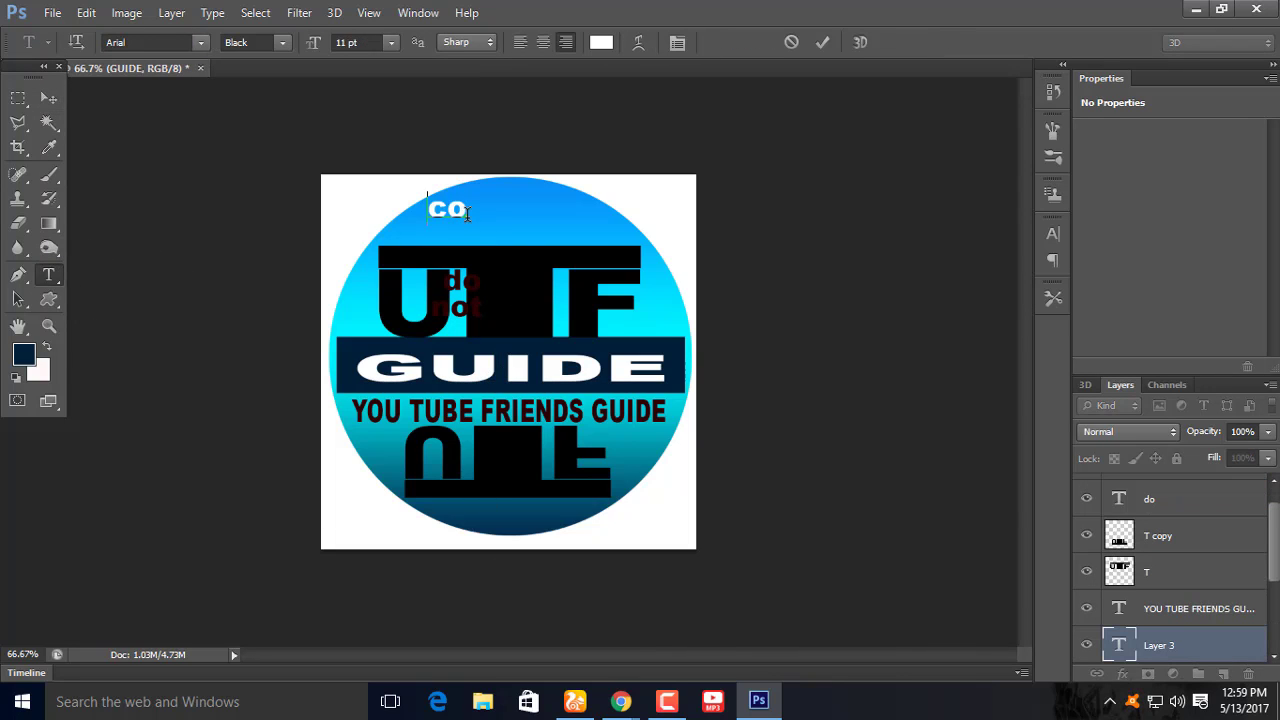
type("py")
left_click(48, 97)
left_click_drag(428, 216, 528, 250)
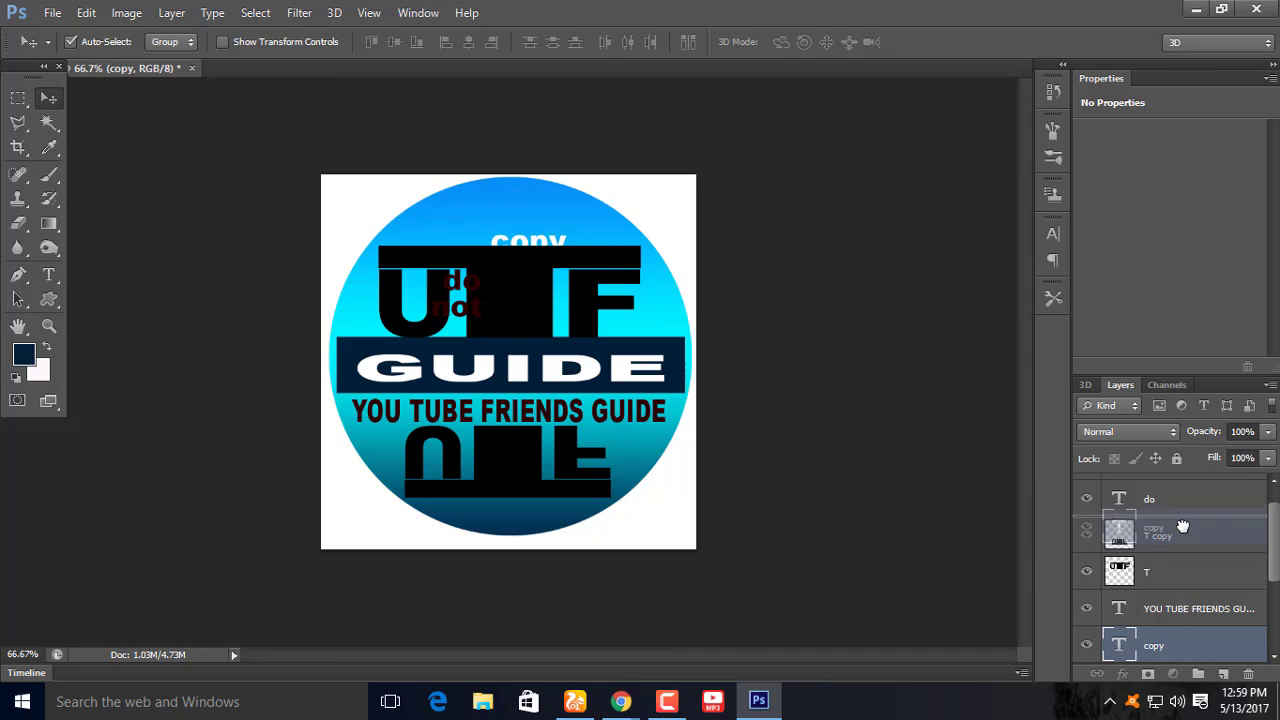
- Place the copy layer below do, and position copy, do and not inside the UTF
left_click_drag(1195, 655, 1182, 514)
left_click_drag(590, 305, 572, 386)
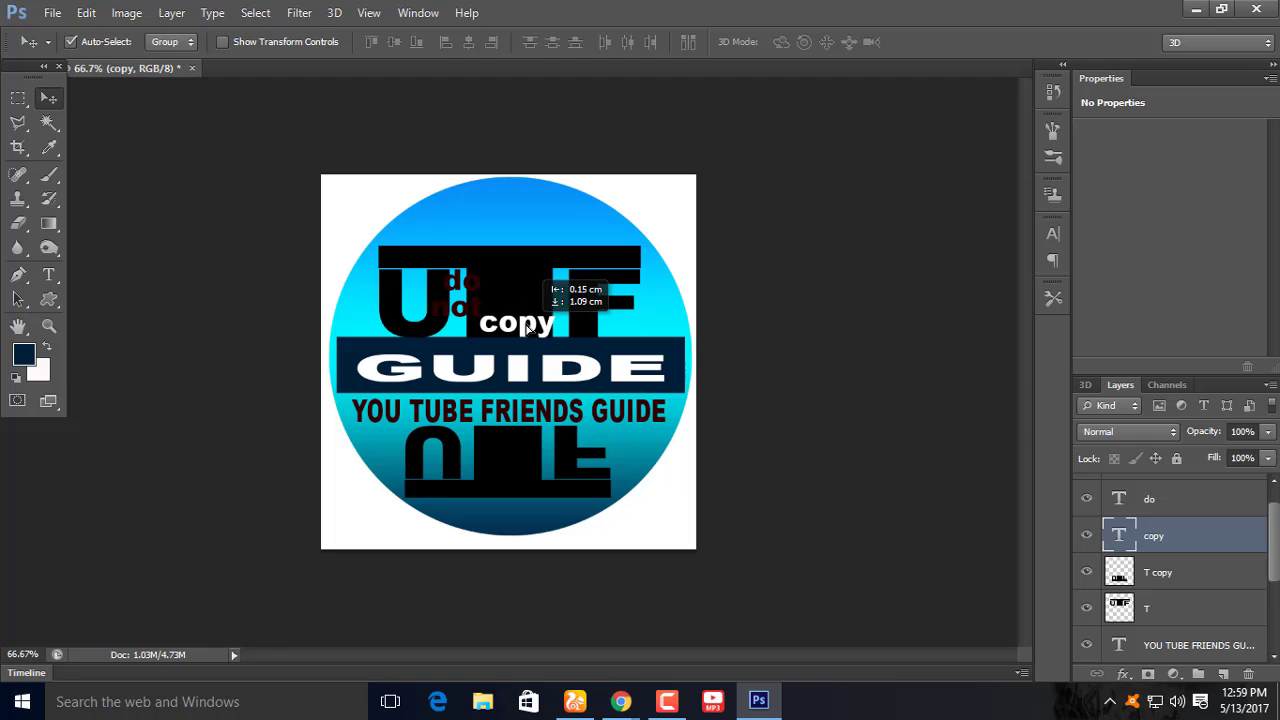
left_click(1153, 499)
left_click_drag(458, 284, 503, 270)
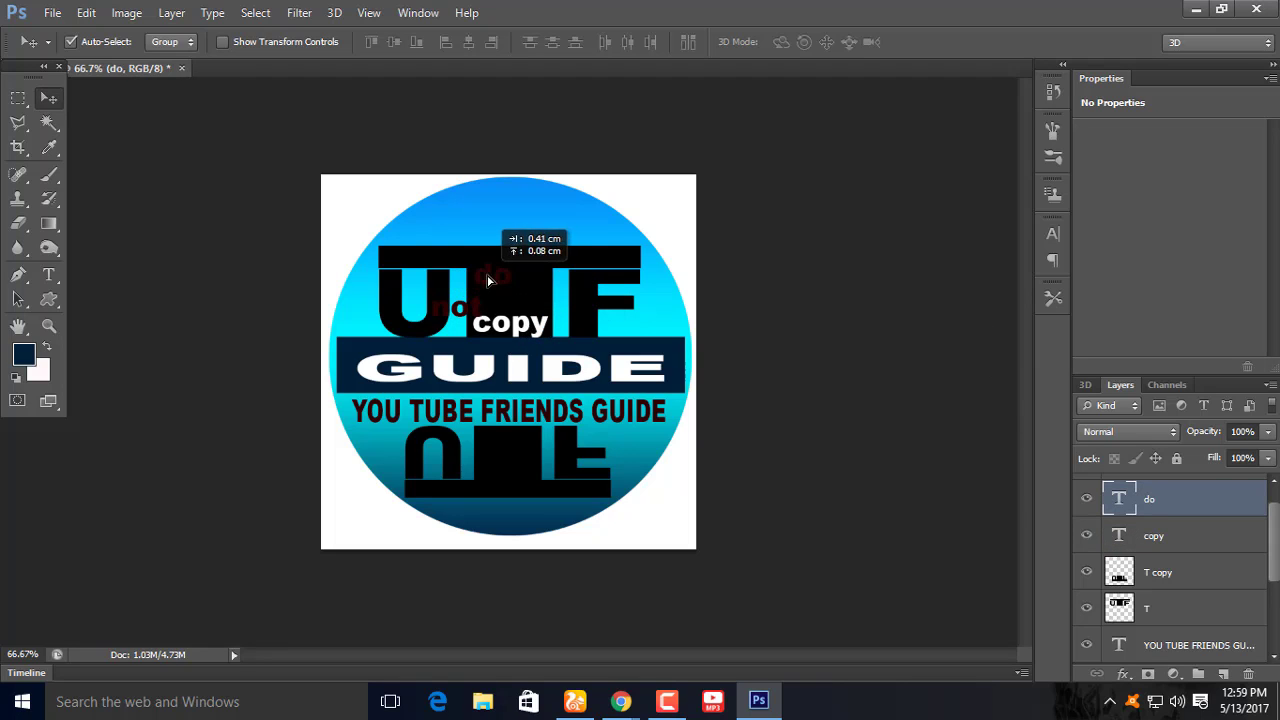
scroll(1180, 571, "down", 2)
scroll(1190, 595, "down", 1)
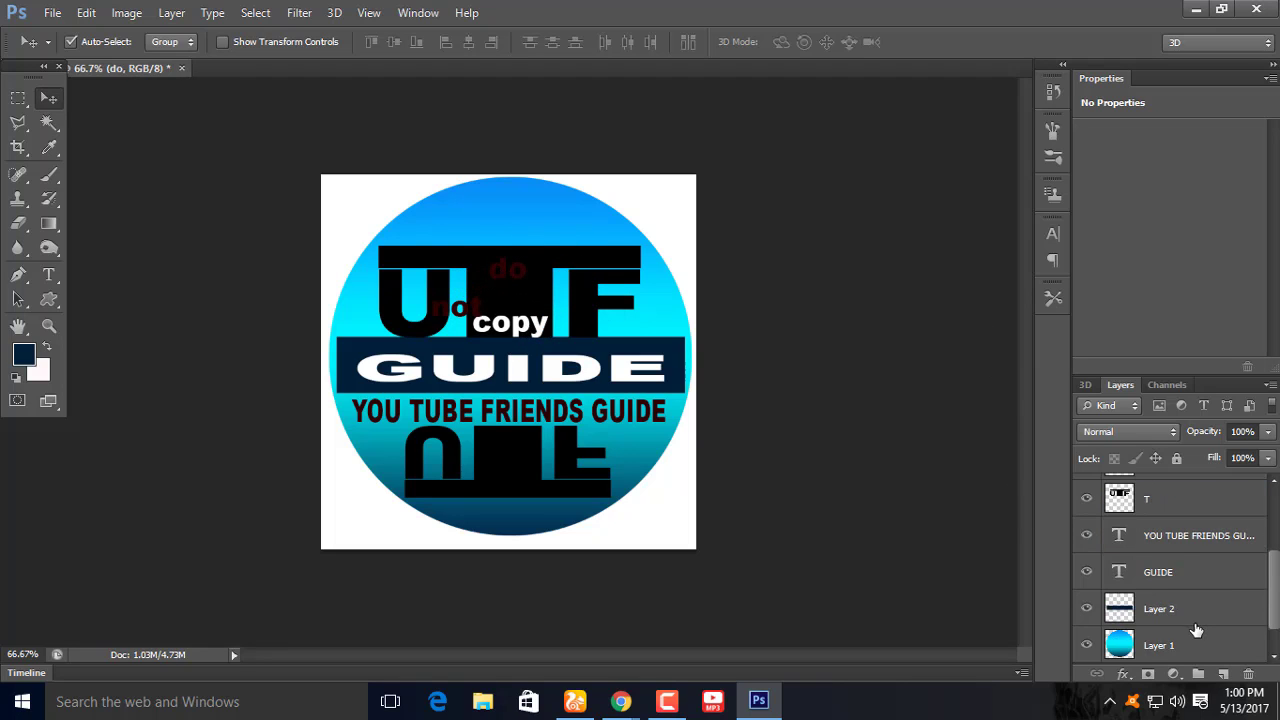
scroll(1195, 620, "down", 1)
scroll(1196, 625, "up", 2)
scroll(1196, 625, "up", 2)
scroll(1166, 523, "up", 1)
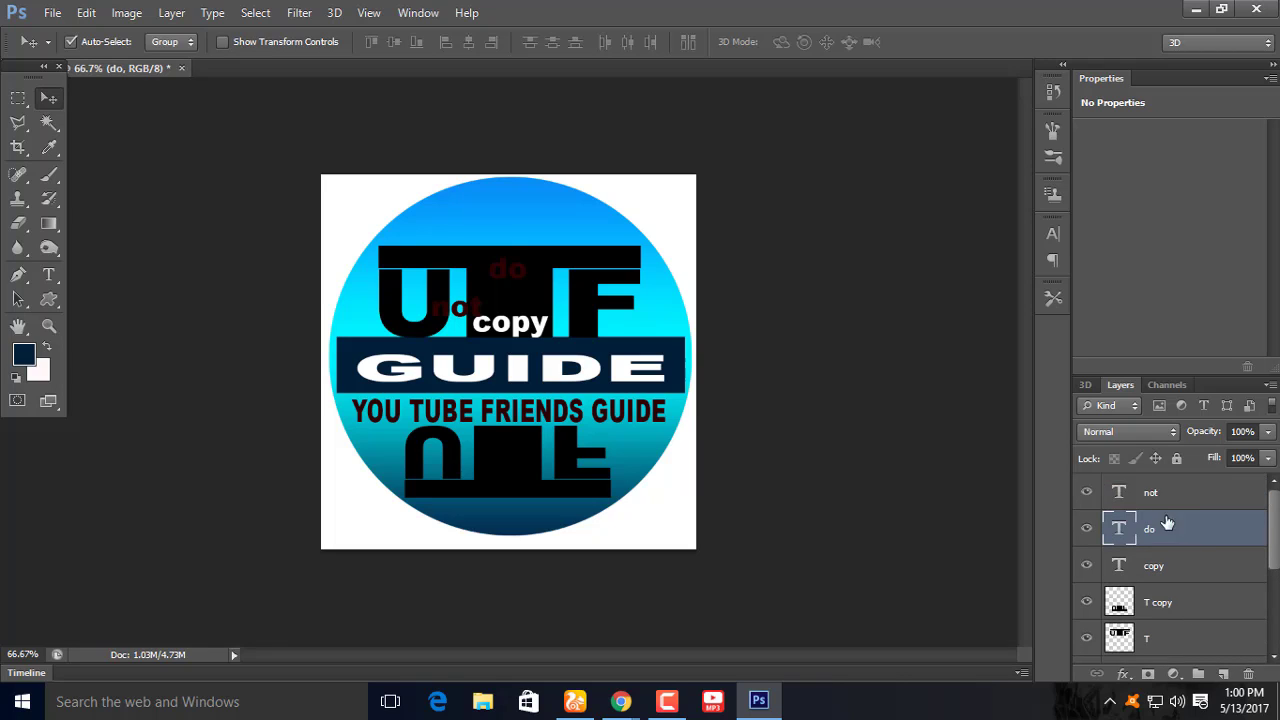
left_click(1152, 493)
left_click_drag(460, 318, 507, 316)
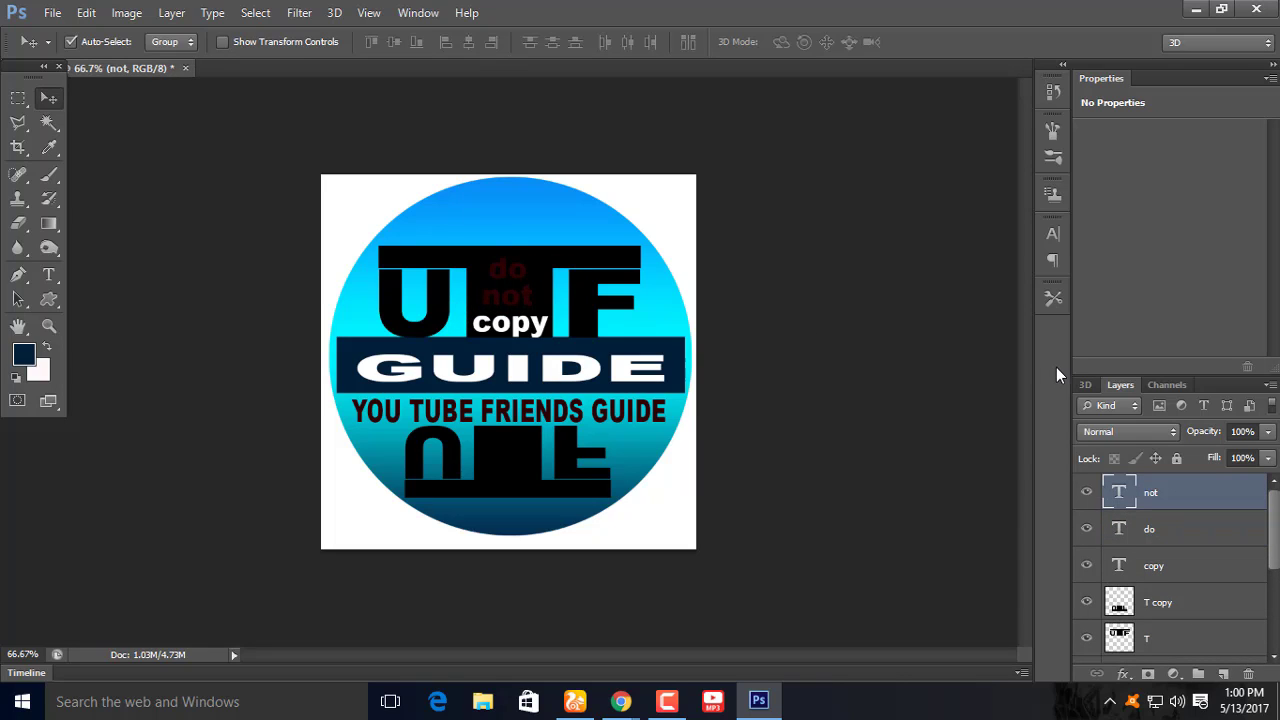
- At 200% zoom, move do to the top of the stack and select all three word layers
key("ctrl+plus")
key("ctrl+plus")
scroll(838, 365, "up", 3)
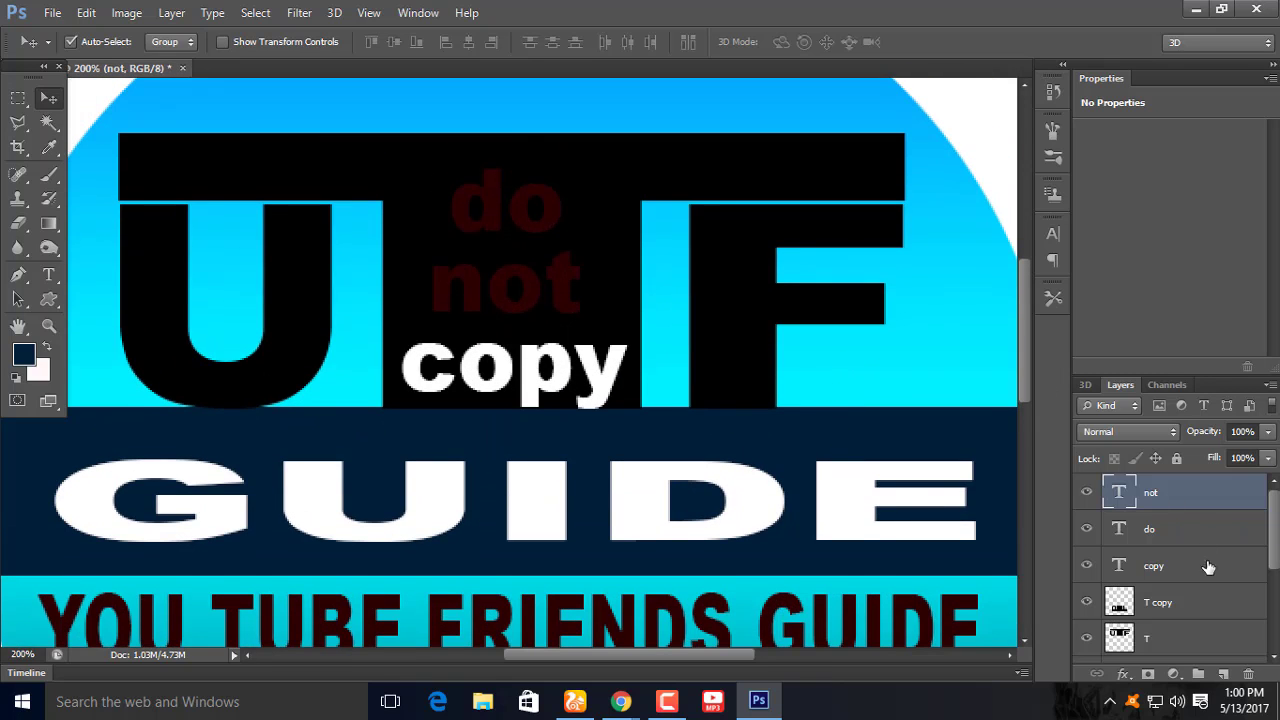
left_click(1172, 567)
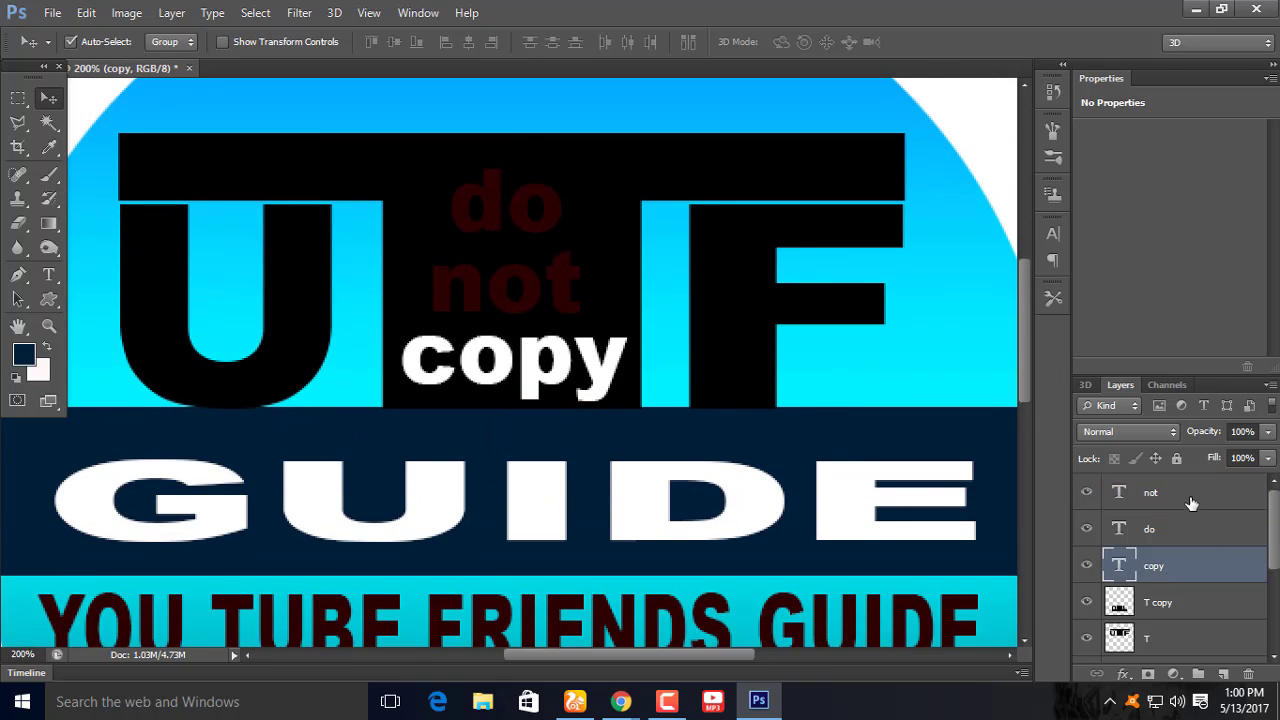
left_click_drag(1192, 503, 1192, 497)
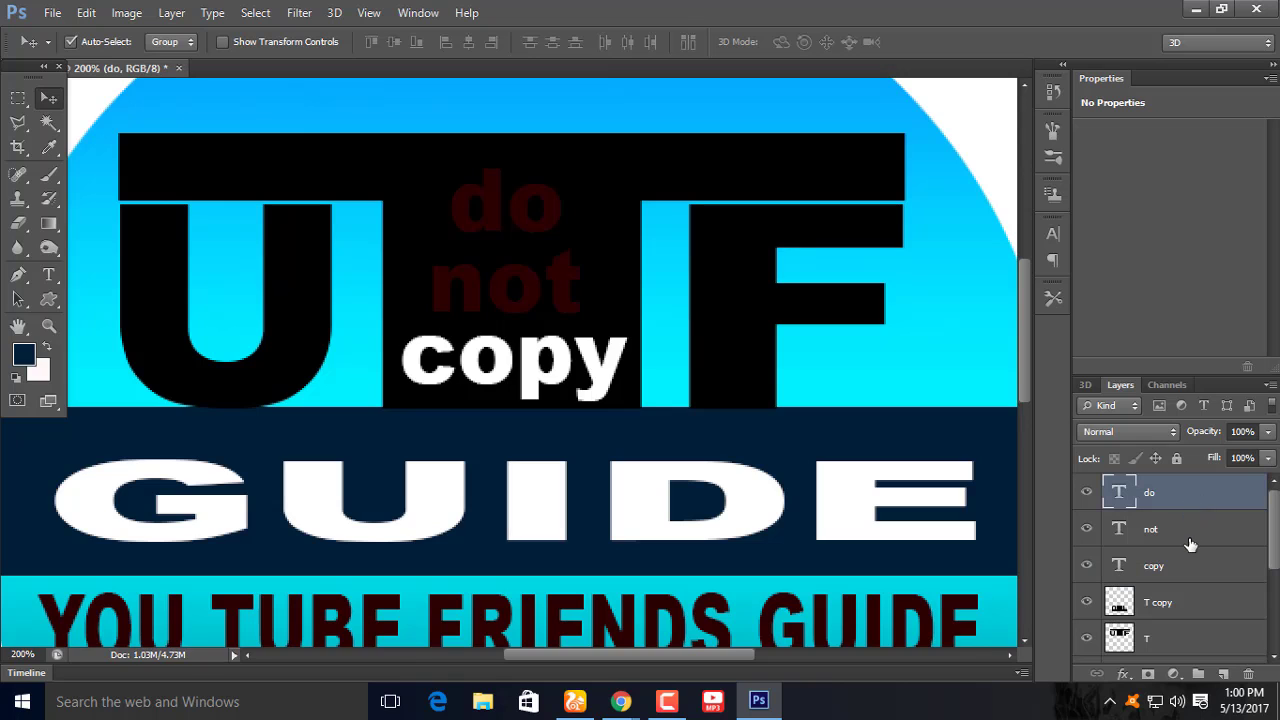
left_click(1190, 530, "shift")
left_click(1190, 566, "shift")
right_click(1185, 566)
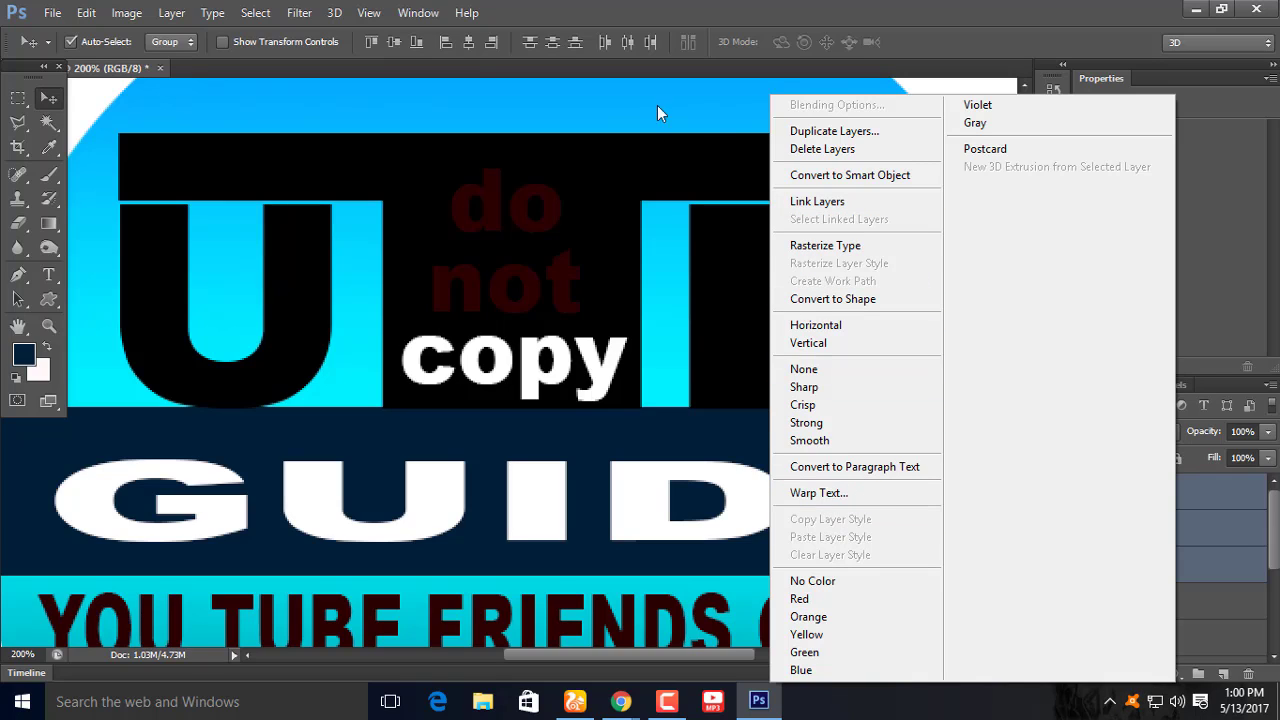
- Recolour the 'not' text white
left_click(618, 121)
left_click(48, 274)
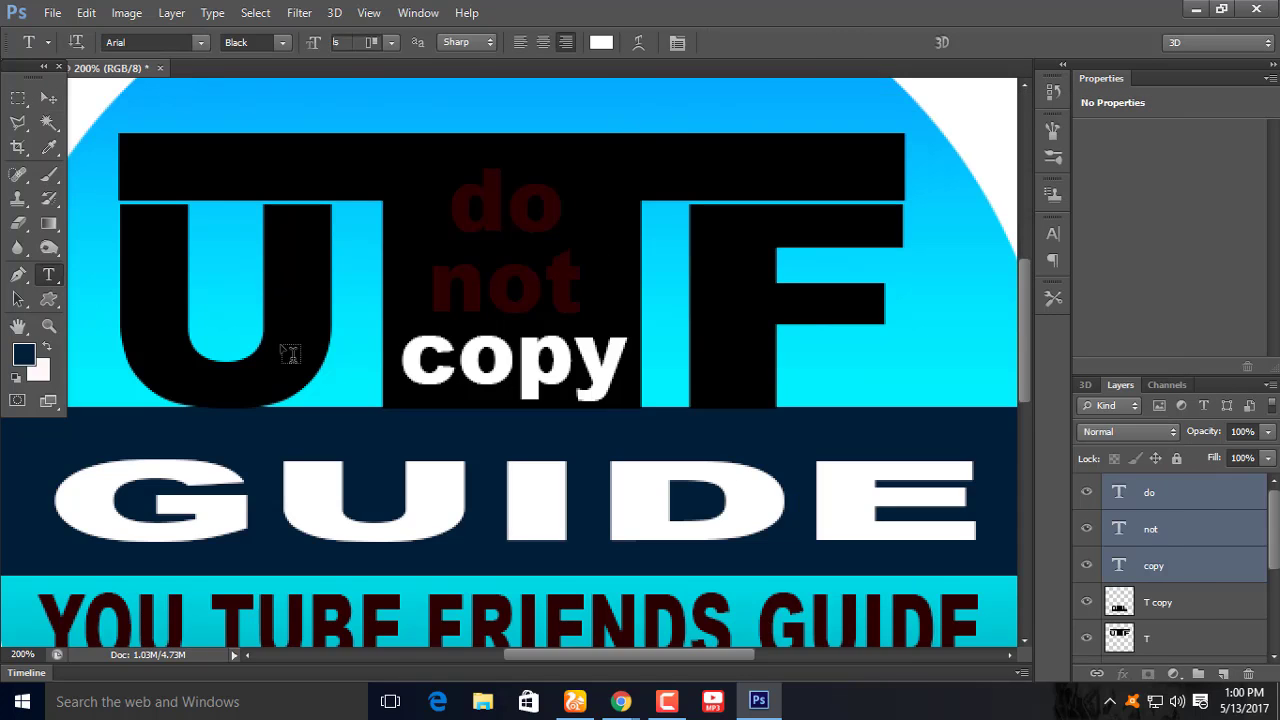
left_click(575, 290)
left_click_drag(582, 290, 430, 290)
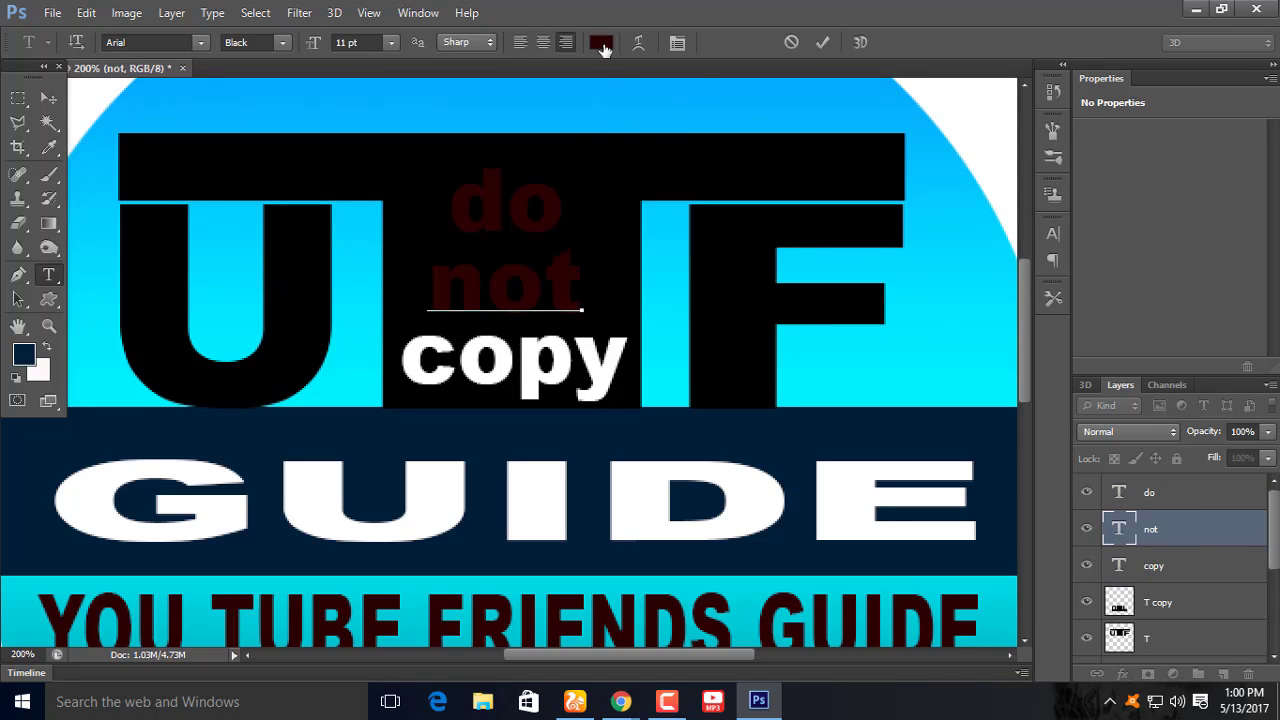
left_click(601, 42)
left_click(678, 347)
left_click(1089, 340)
left_click(601, 42)
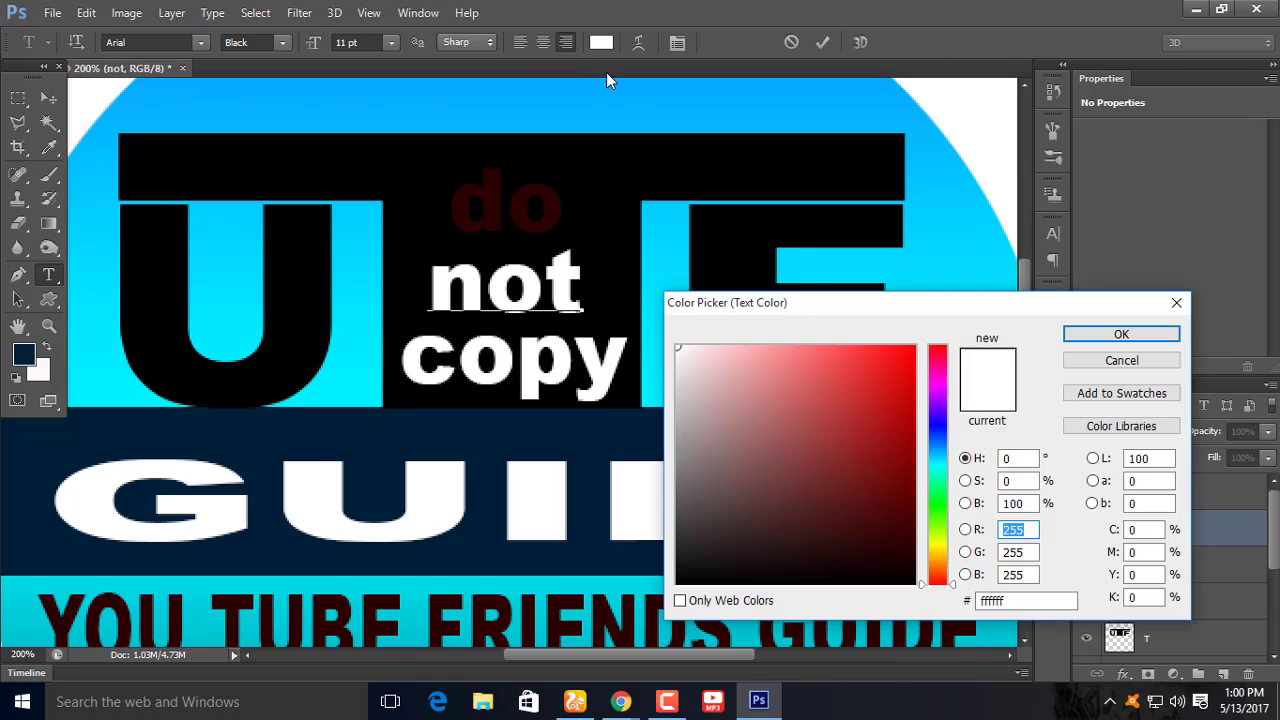
left_click(1176, 302)
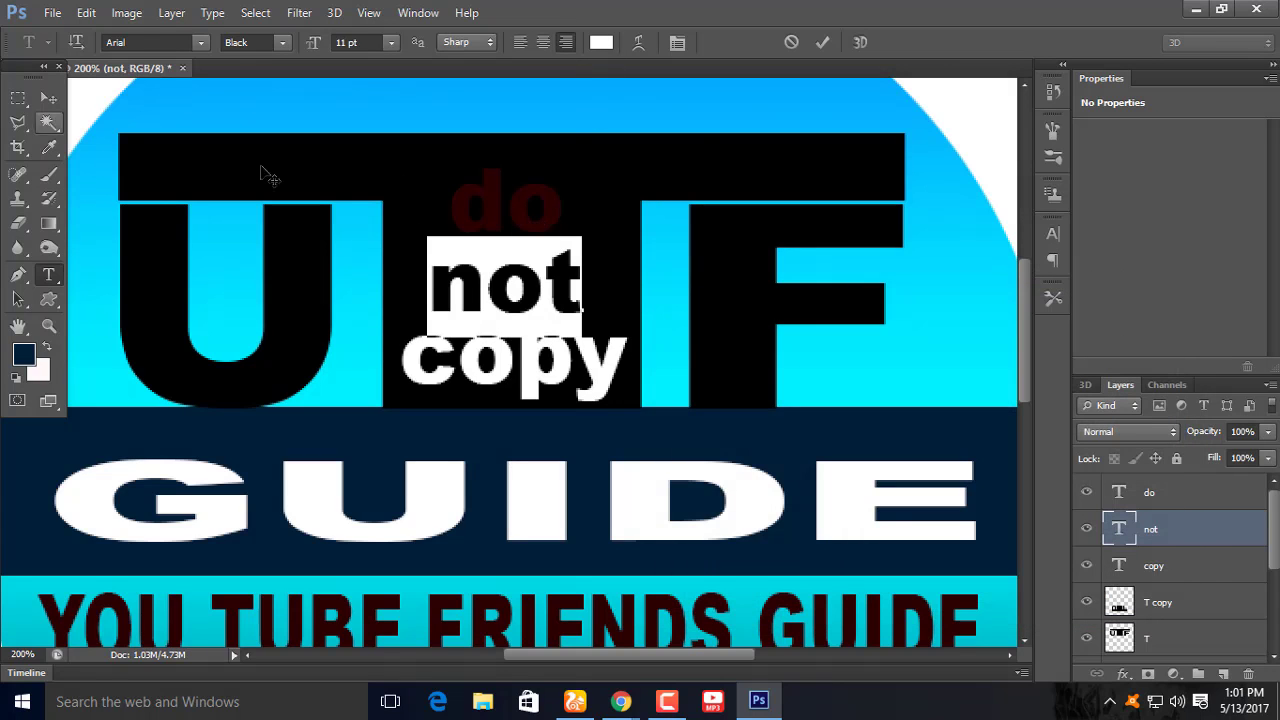
key("Right")
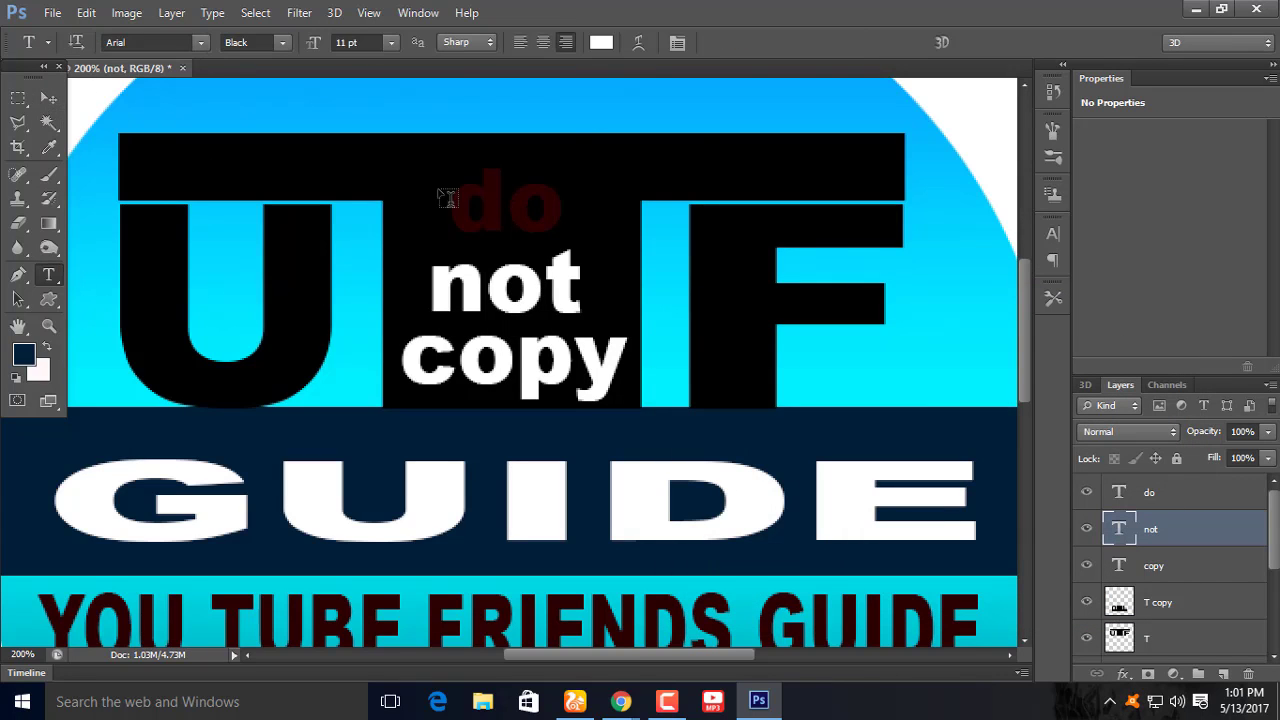
- Recolour the 'do' text white
left_click(450, 200)
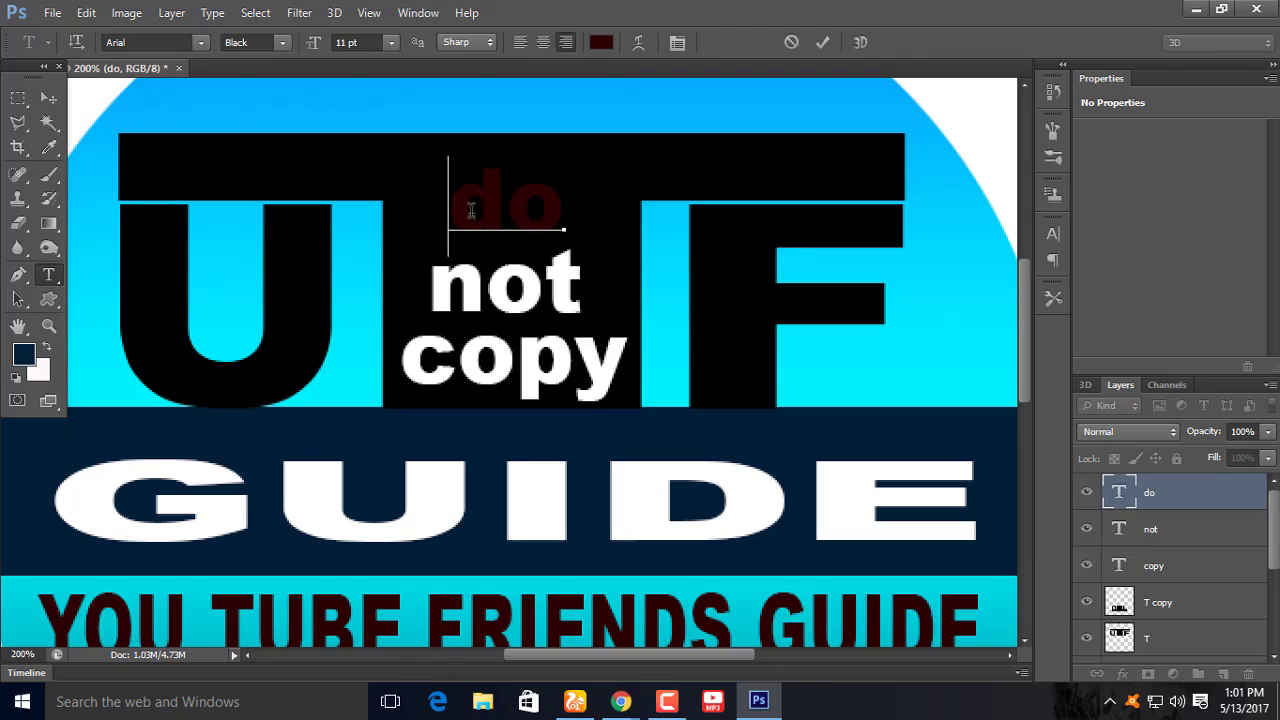
left_click_drag(564, 205, 446, 205)
left_click(601, 42)
left_click_drag(700, 360, 640, 295)
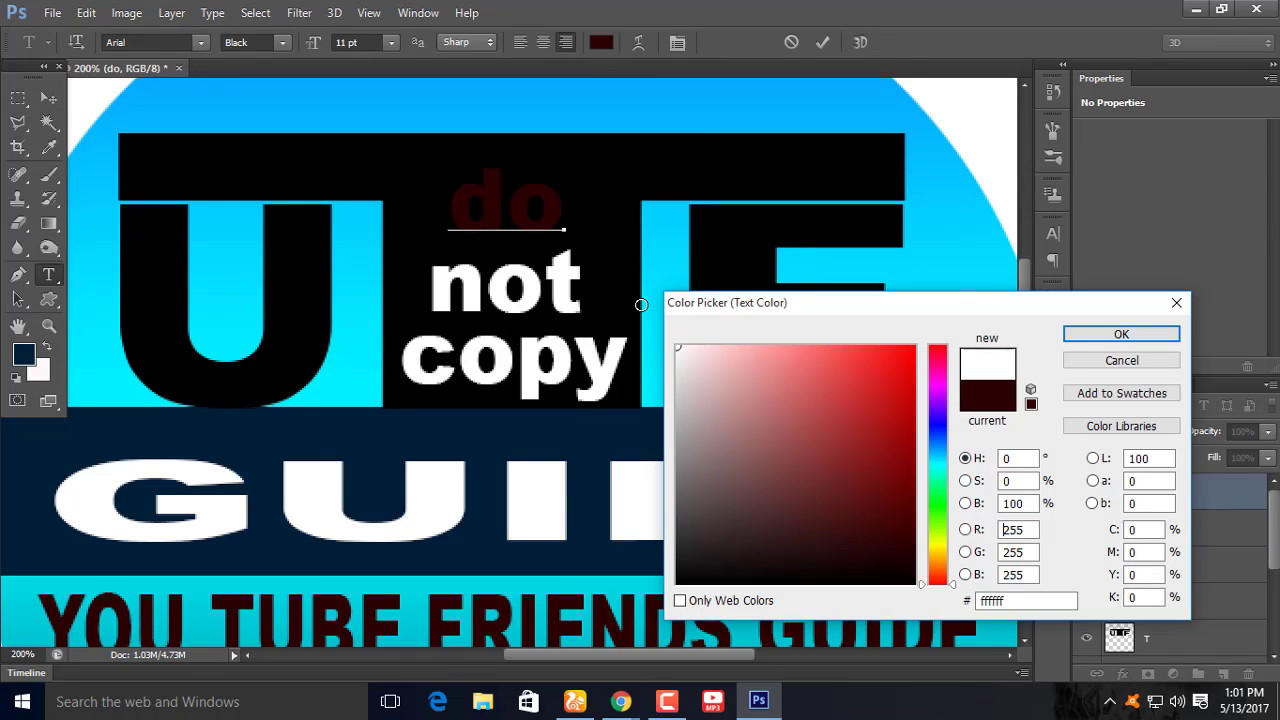
left_click(1119, 335)
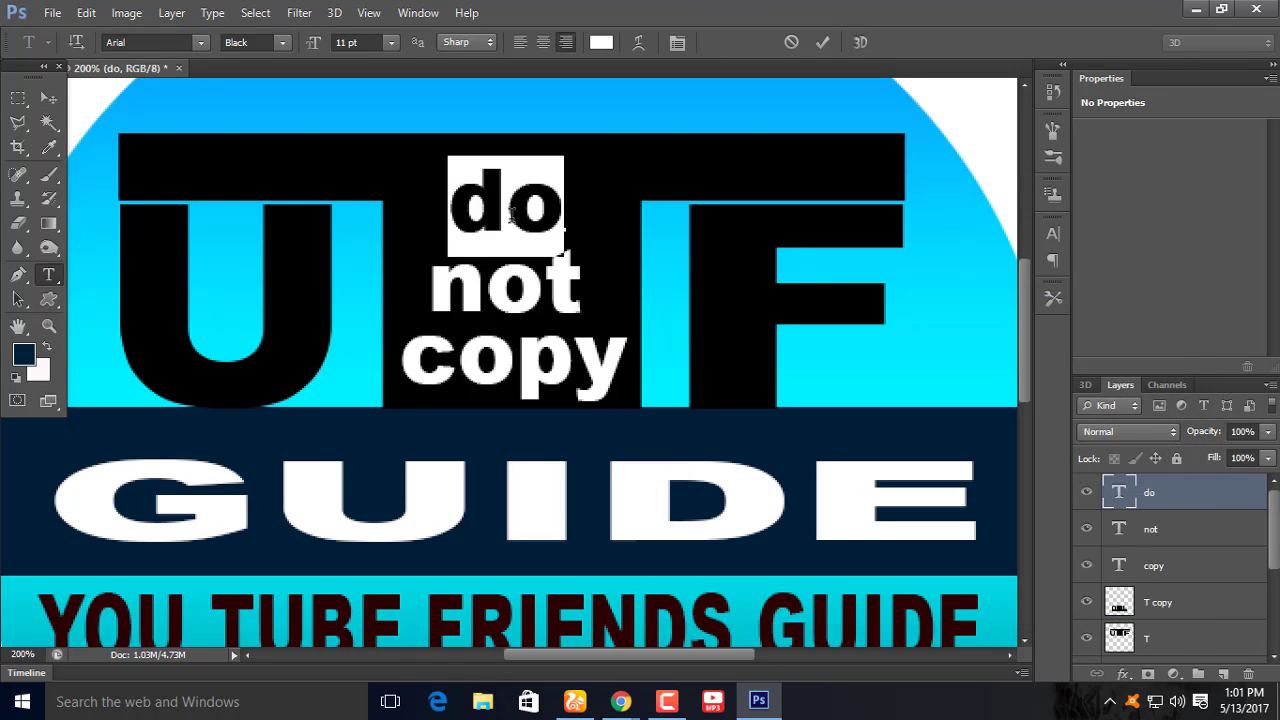
- Capitalise the first letters to read 'Do', 'Not' and 'Copy'
left_click_drag(510, 212, 465, 220)
type("D")
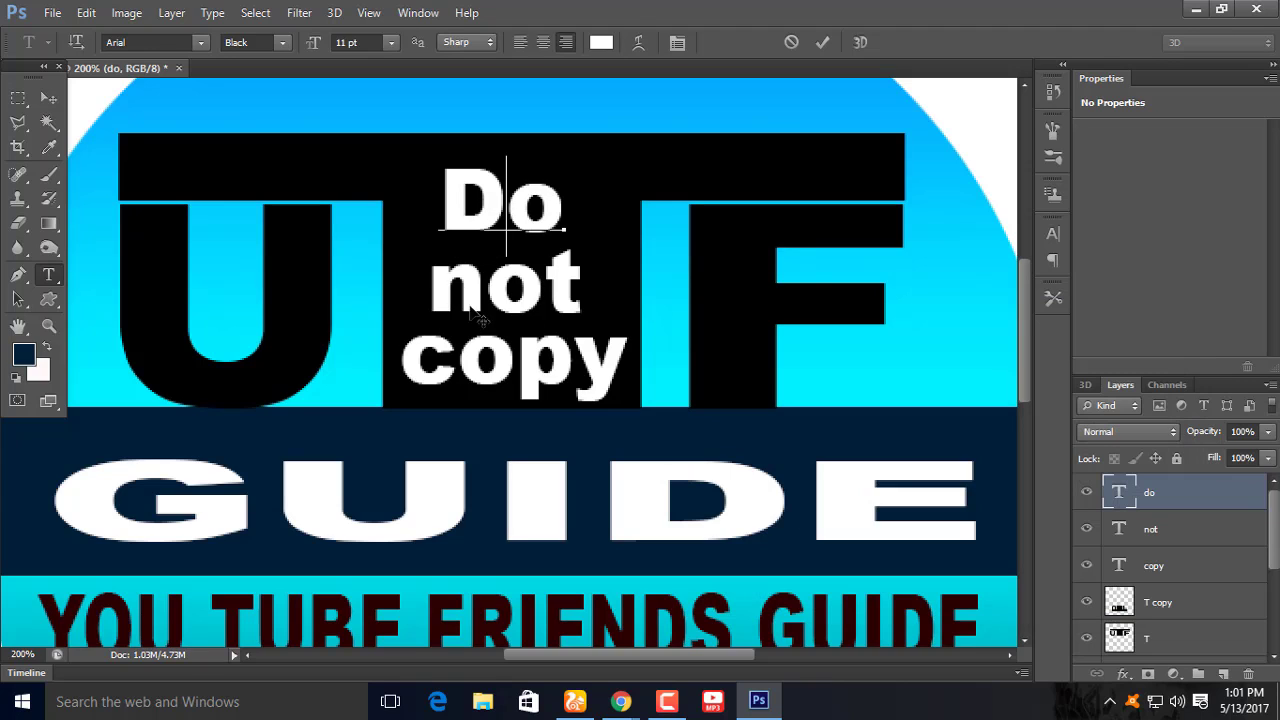
key("ctrl+Return")
key("v")
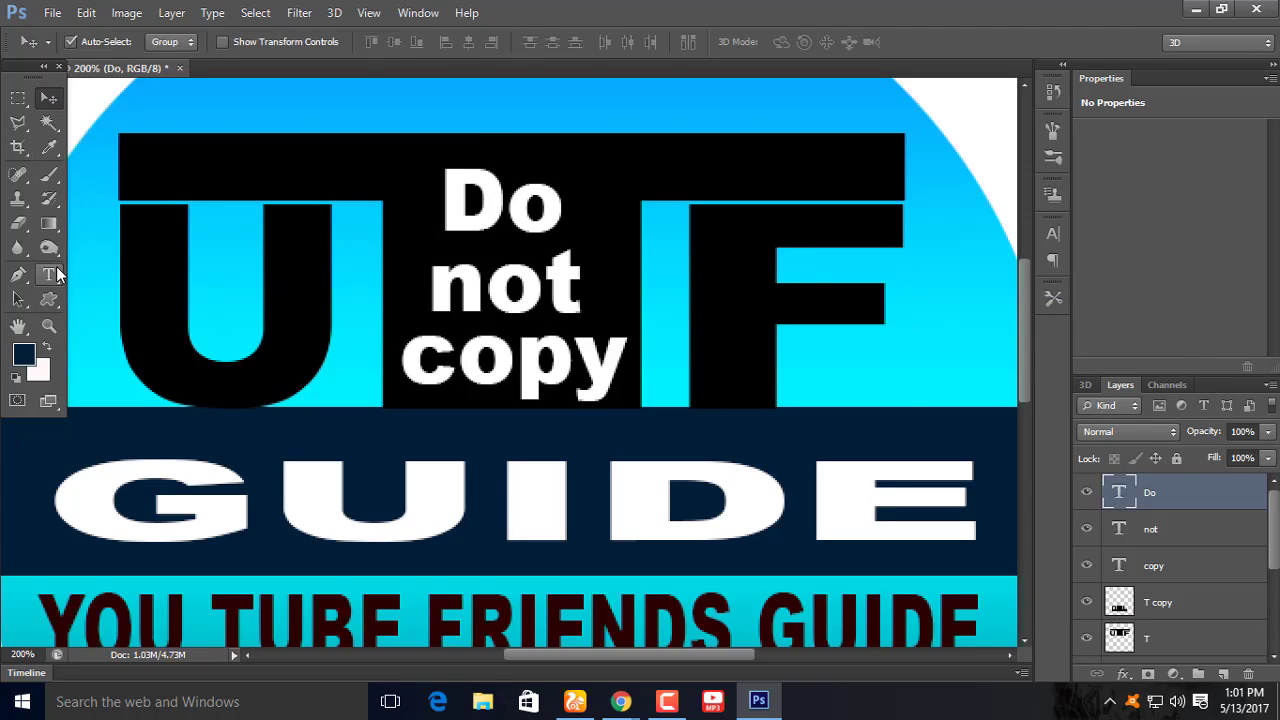
left_click(49, 274)
left_click_drag(487, 290, 443, 290)
type("N")
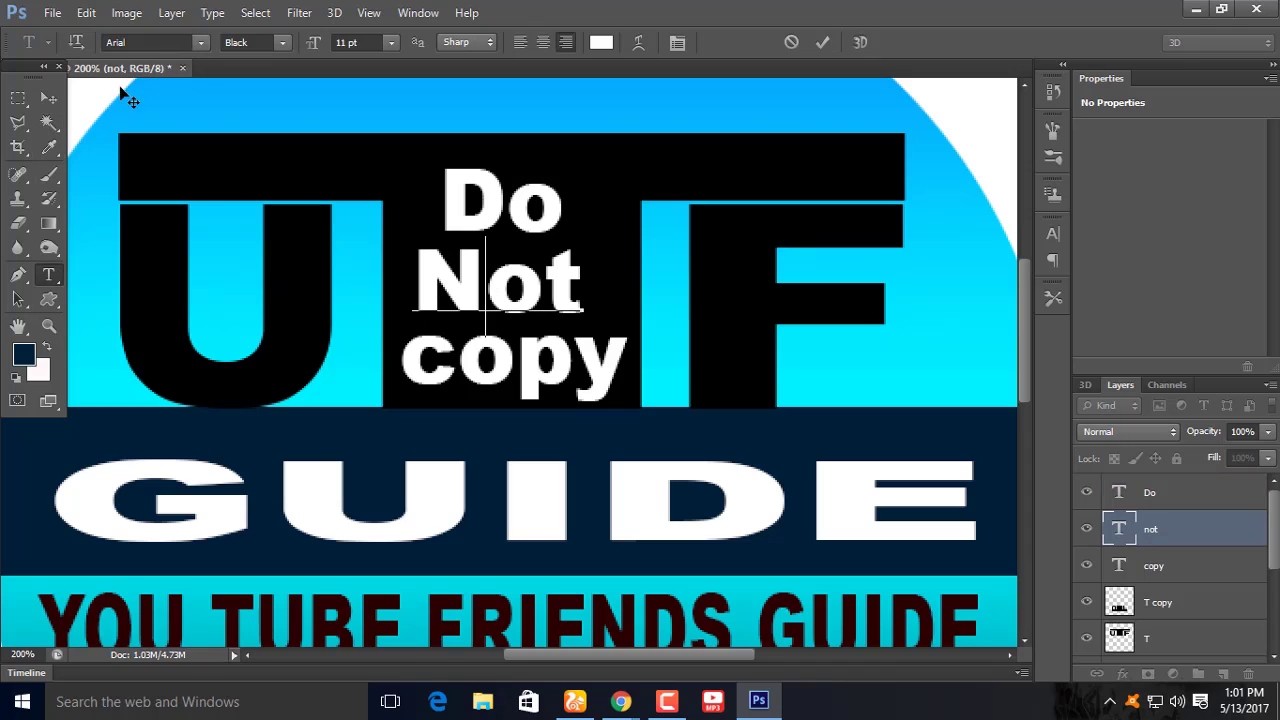
left_click(49, 98)
left_click(49, 274)
left_click(460, 355)
left_click_drag(460, 355, 408, 352)
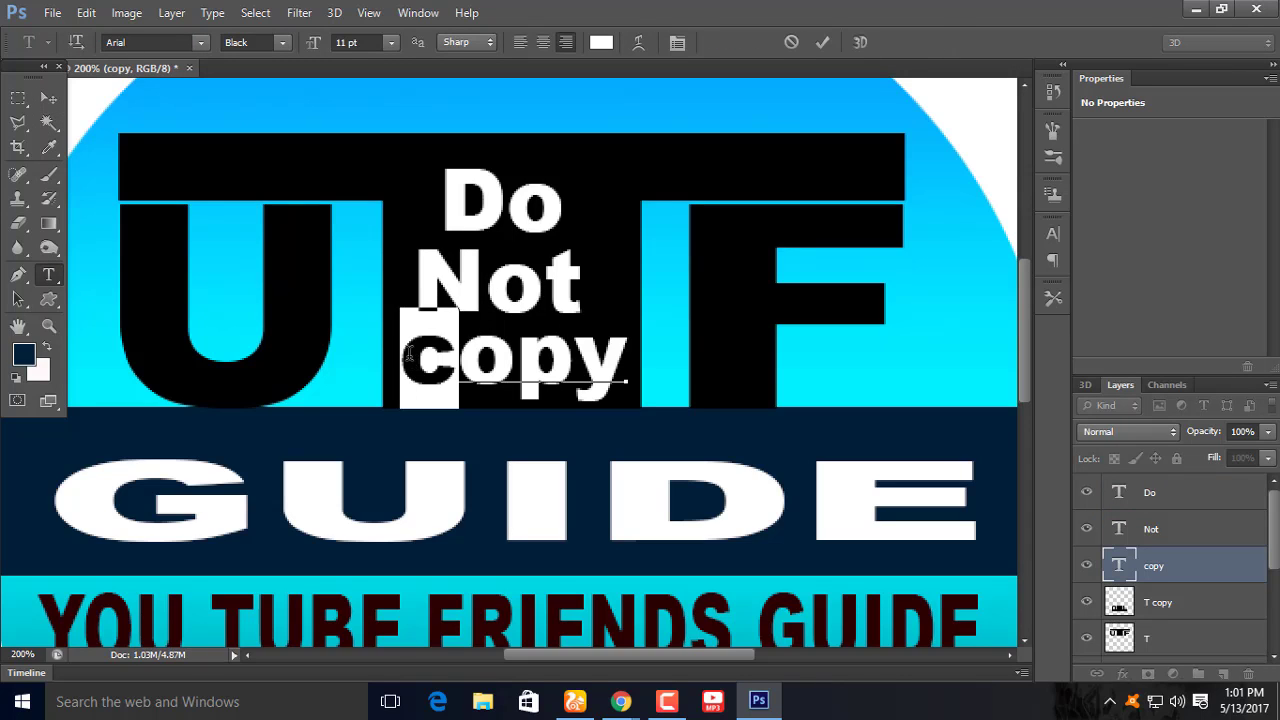
type("C")
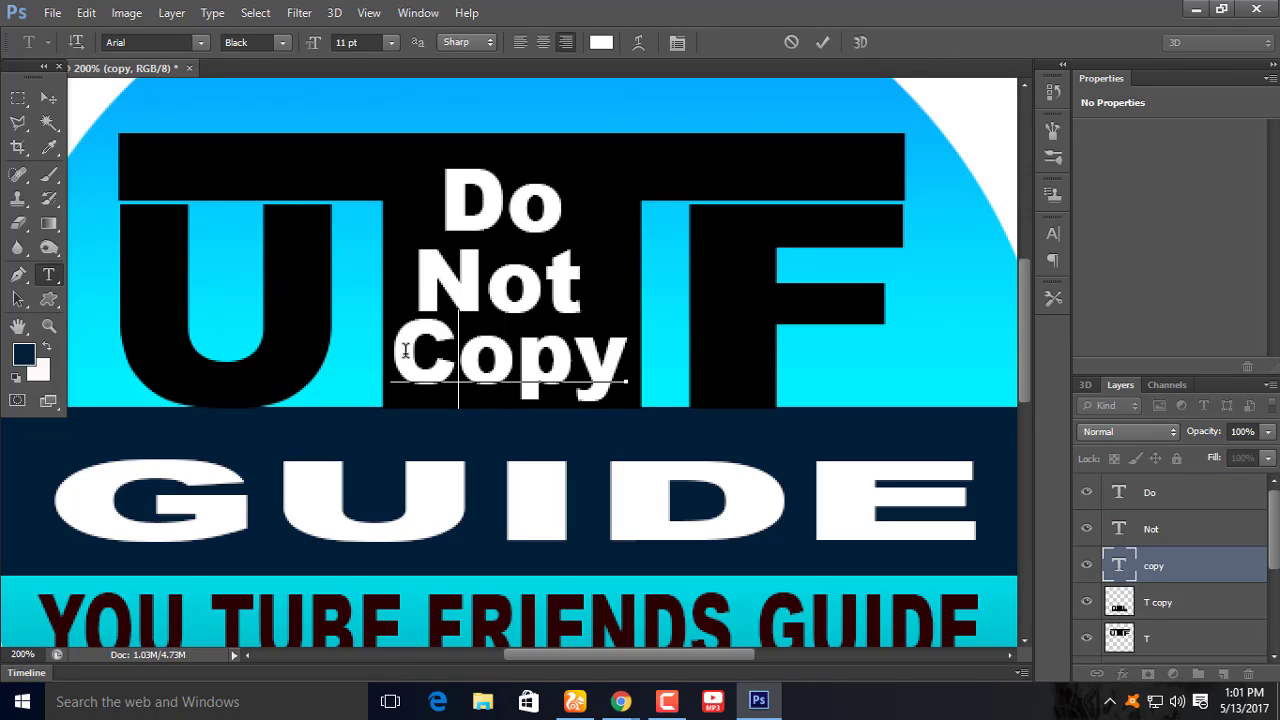
- Undo the capitalisation so the words return to lowercase 'do not copy'
key("ctrl+z")
left_click(45, 96)
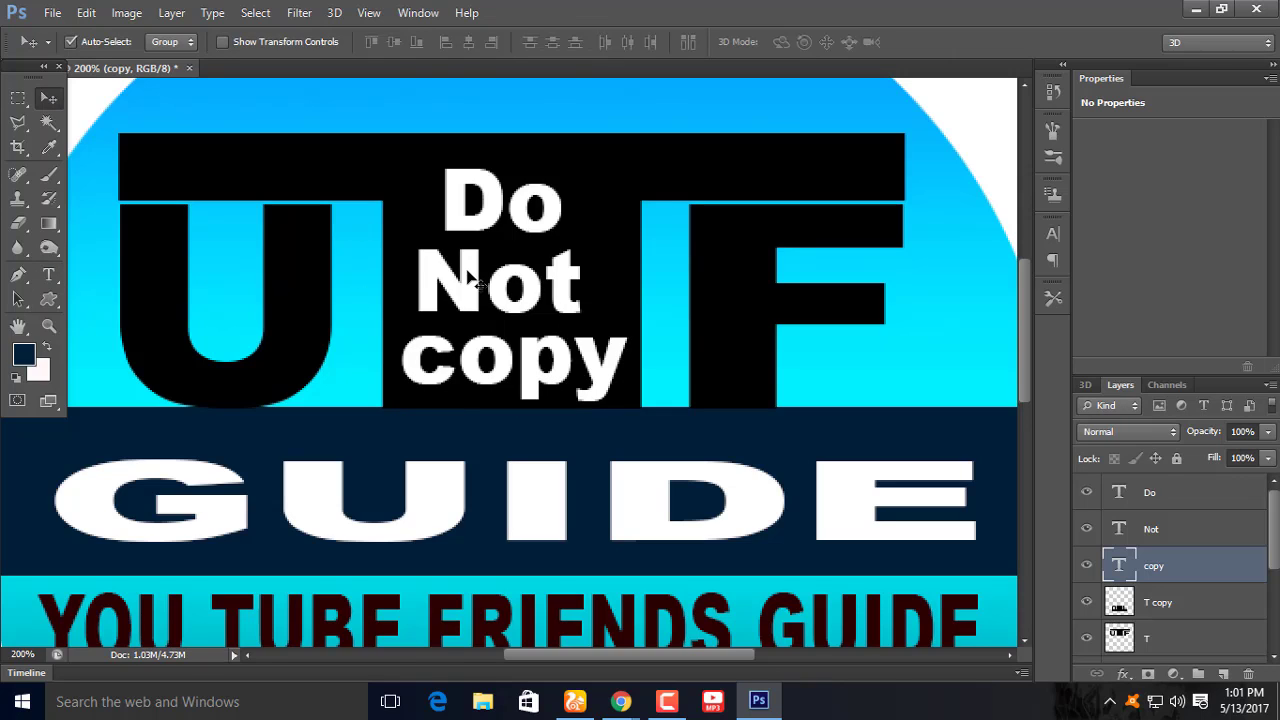
key("ctrl+alt+z")
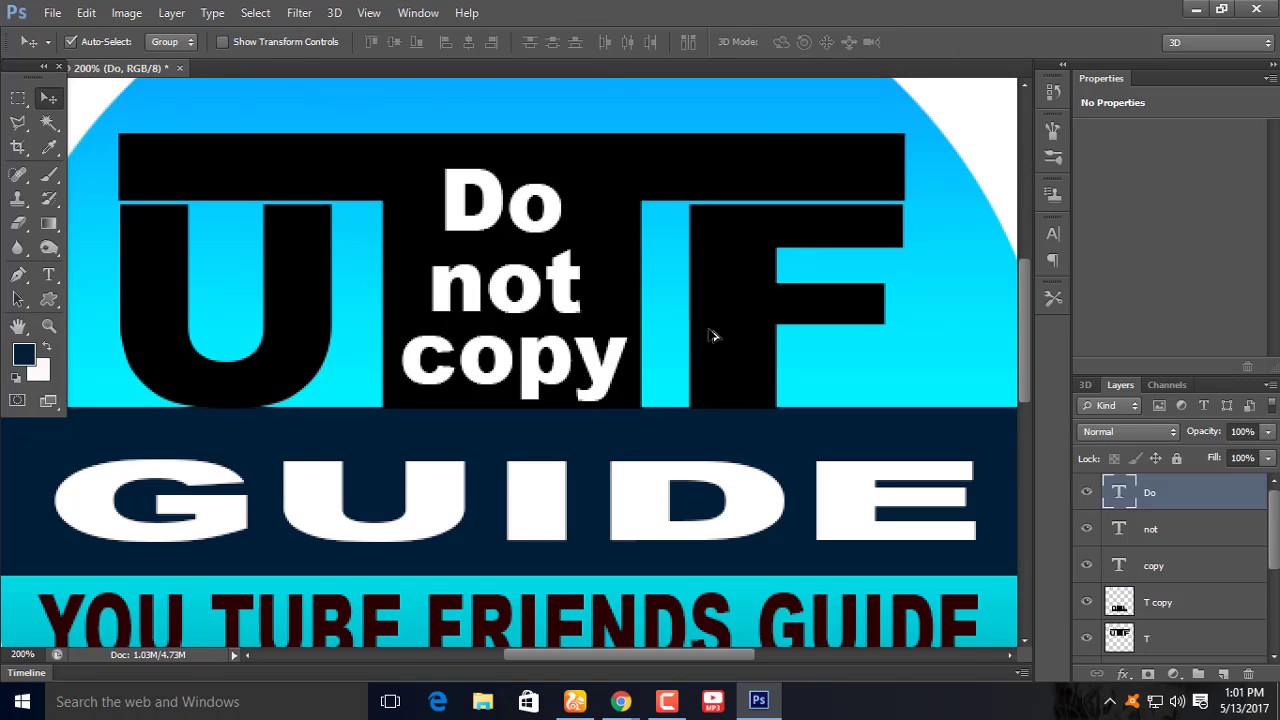
key("ctrl+alt+z")
- Make the whole 'do' word white (ffffff) and select all three word layers
left_click(48, 275)
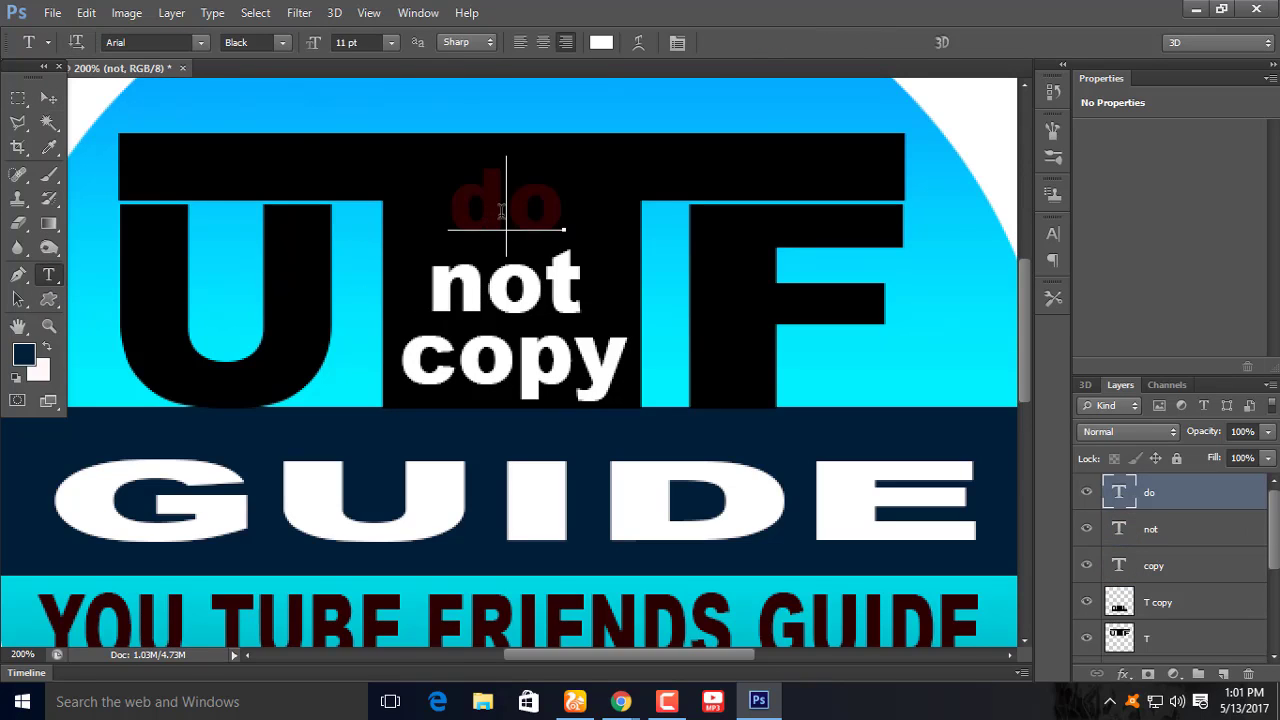
left_click(502, 210)
key("ctrl+a")
left_click(601, 42)
left_click(678, 347)
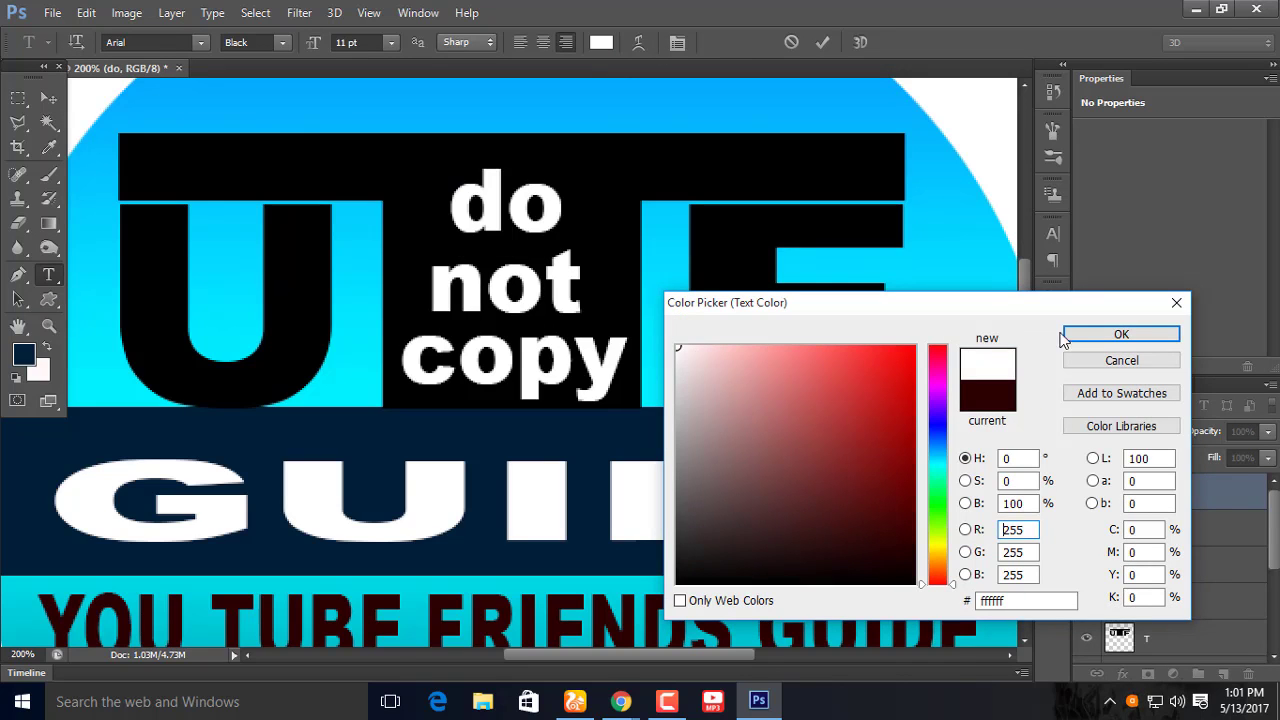
left_click(1064, 336)
left_click(1220, 540, "shift")
left_click(1211, 574, "shift")
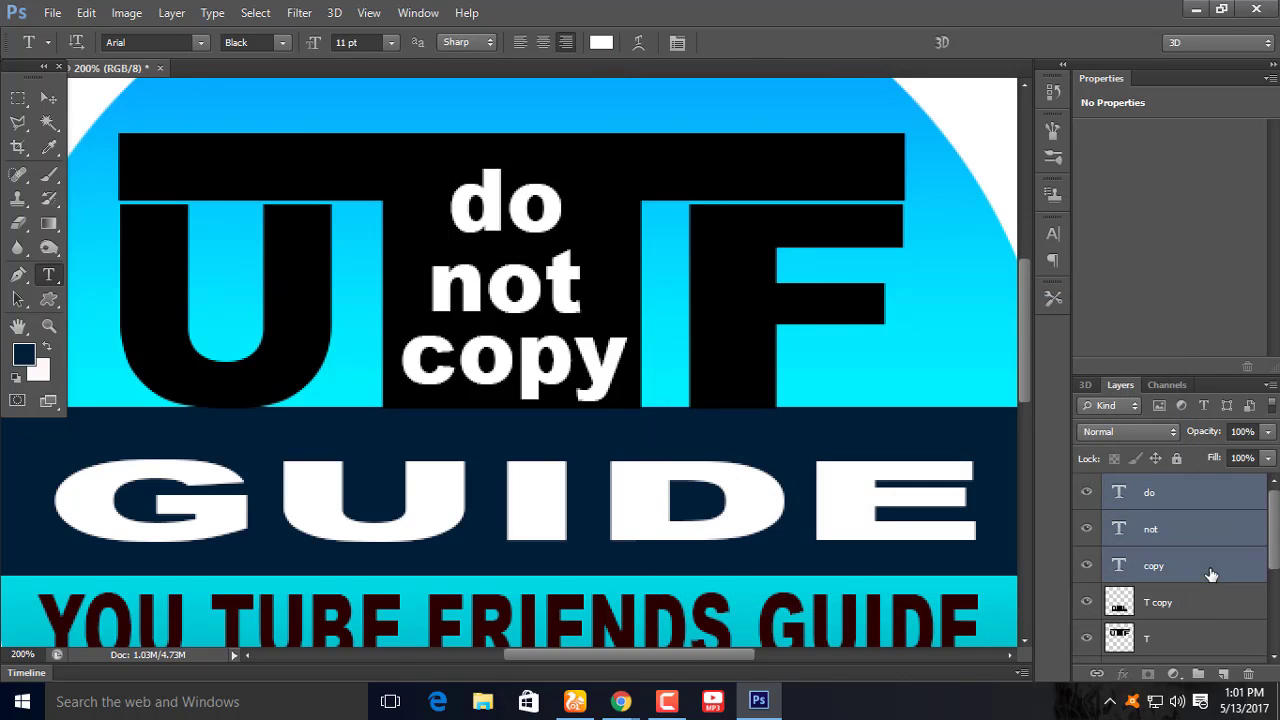
- Nudge the words up, merge them into one layer and set its opacity to 7%
left_click(48, 97)
key("Up")
key("Up")
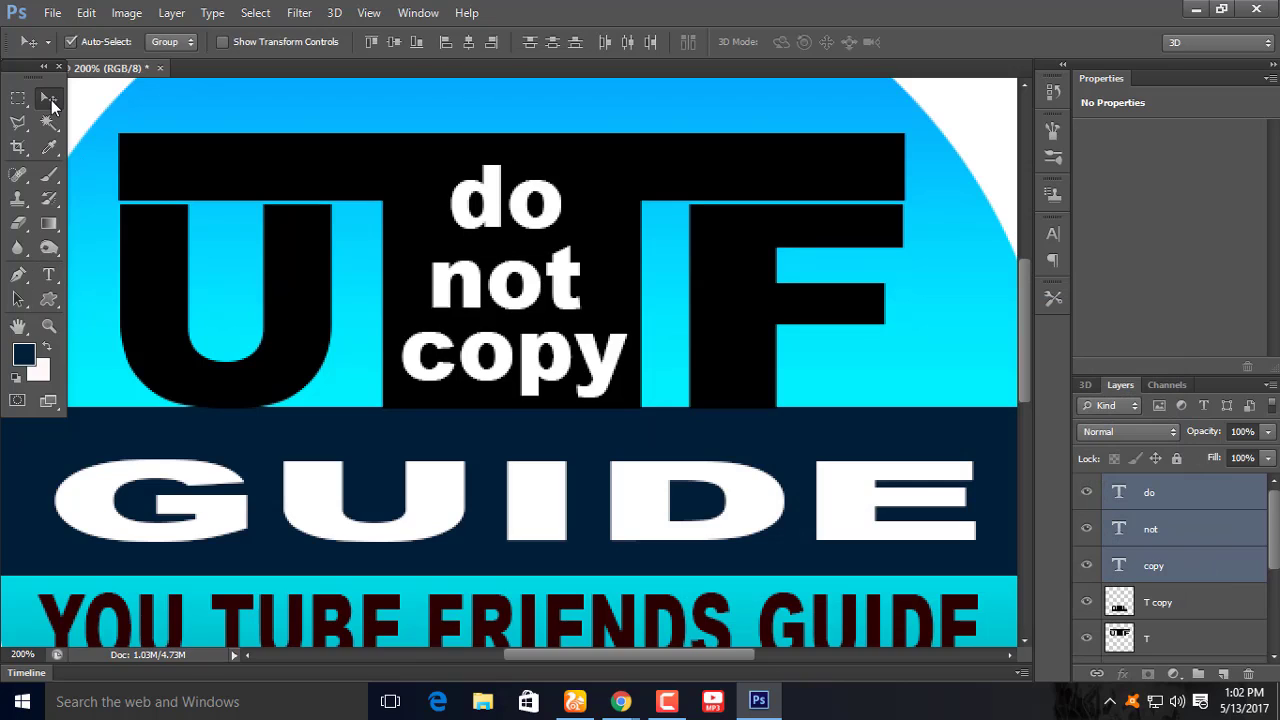
key("Up")
key("Up")
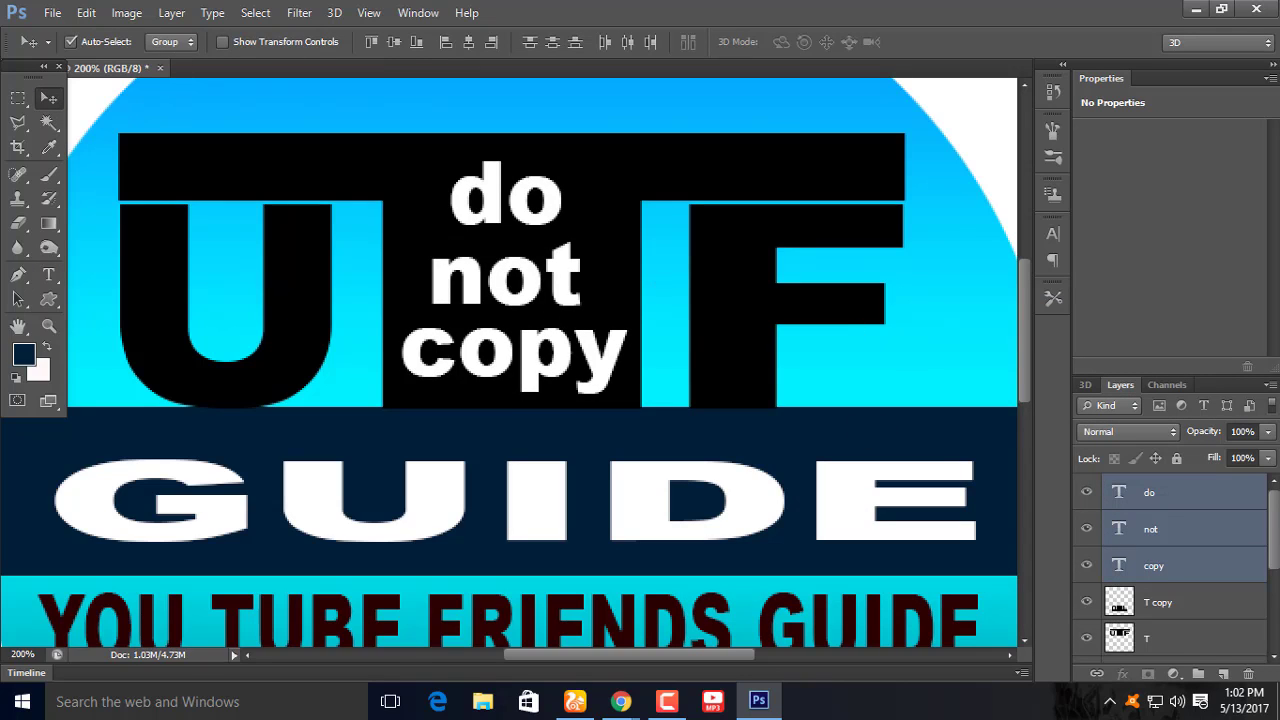
key("ctrl+e")
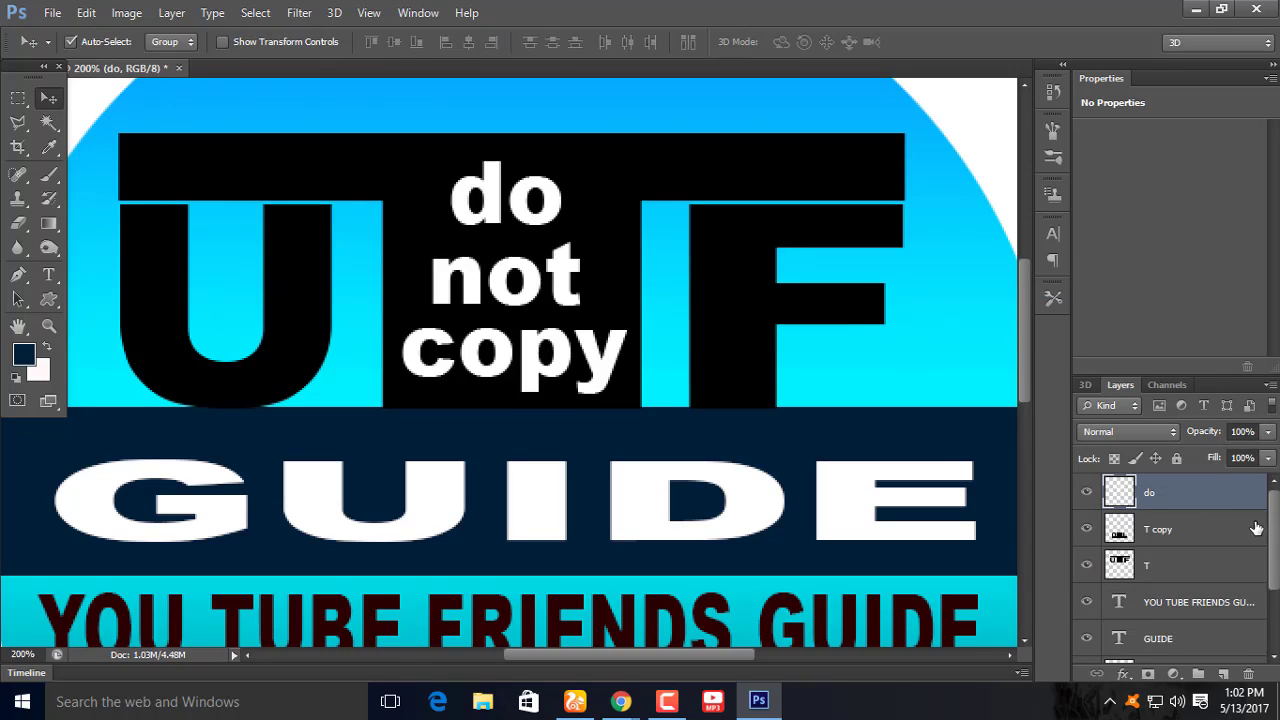
left_click_drag(1271, 436, 1236, 476)
- Fit the image on screen and delete the white Background layer
key("ctrl+0")
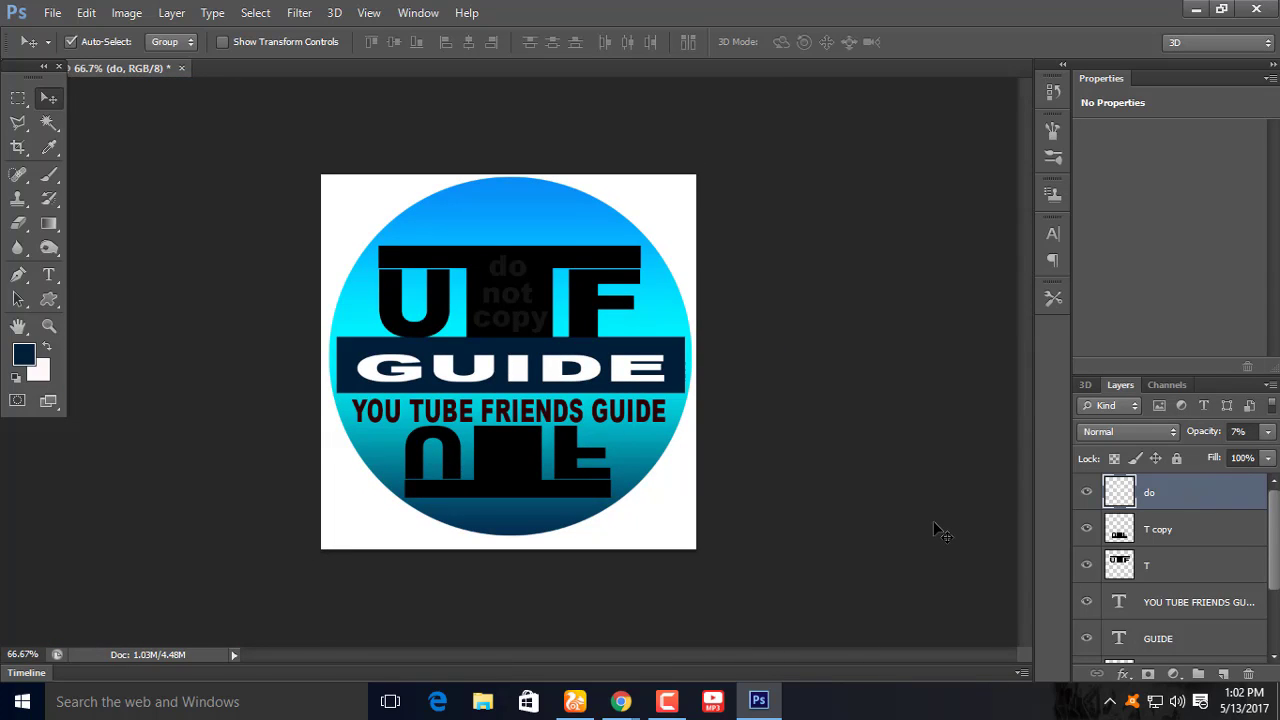
scroll(1203, 641, "down", 3)
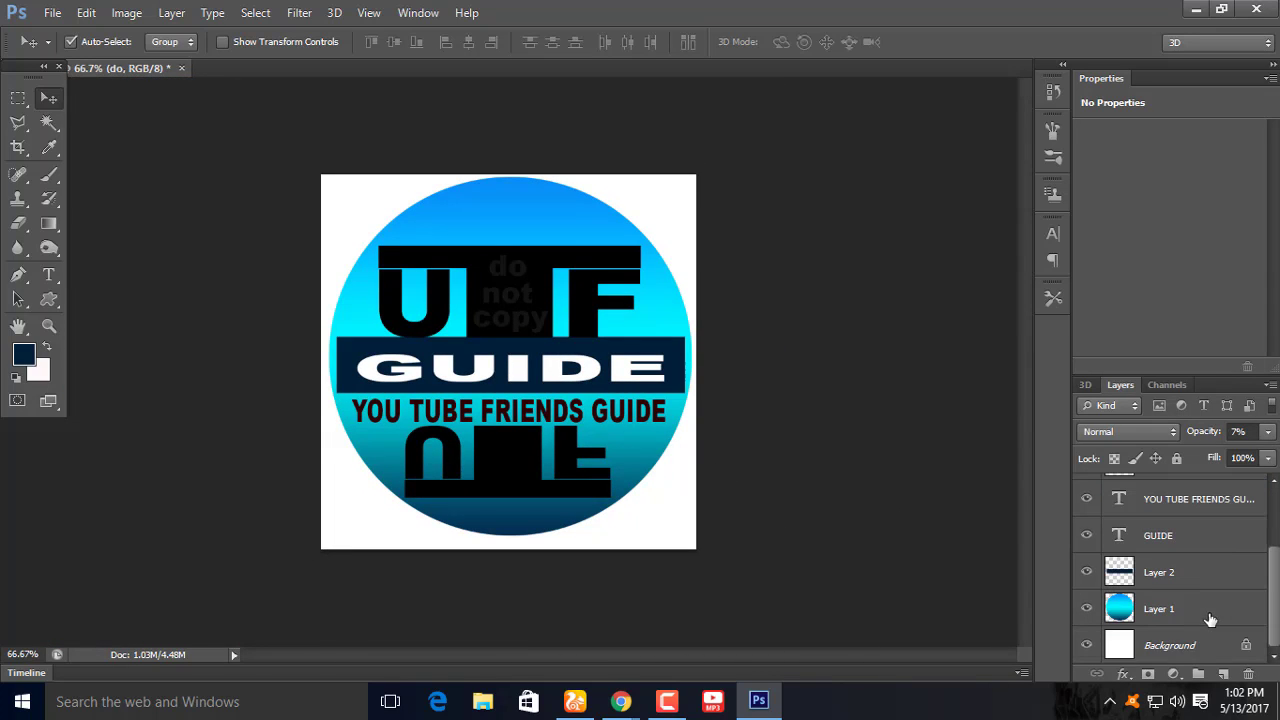
left_click(1196, 646)
key("Delete")
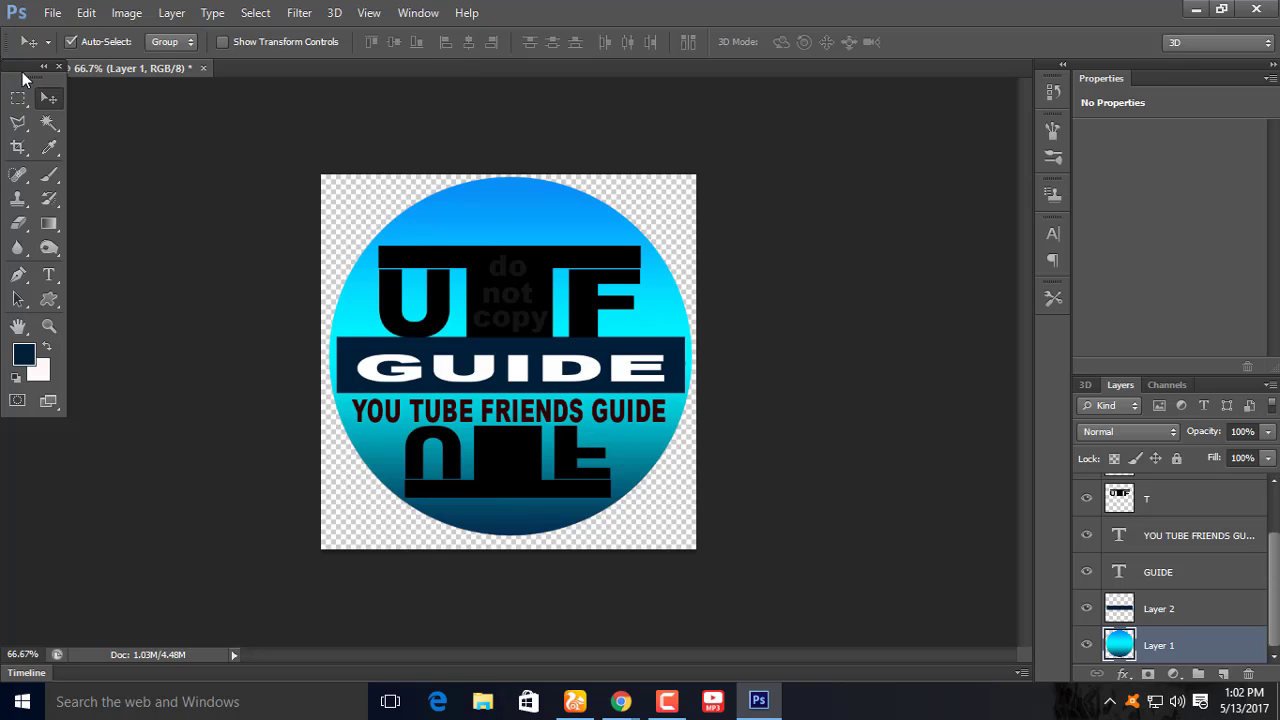
- Crop the canvas by pulling the left and bottom edges in toward the circle
left_click(17, 147)
key("ctrl+plus")
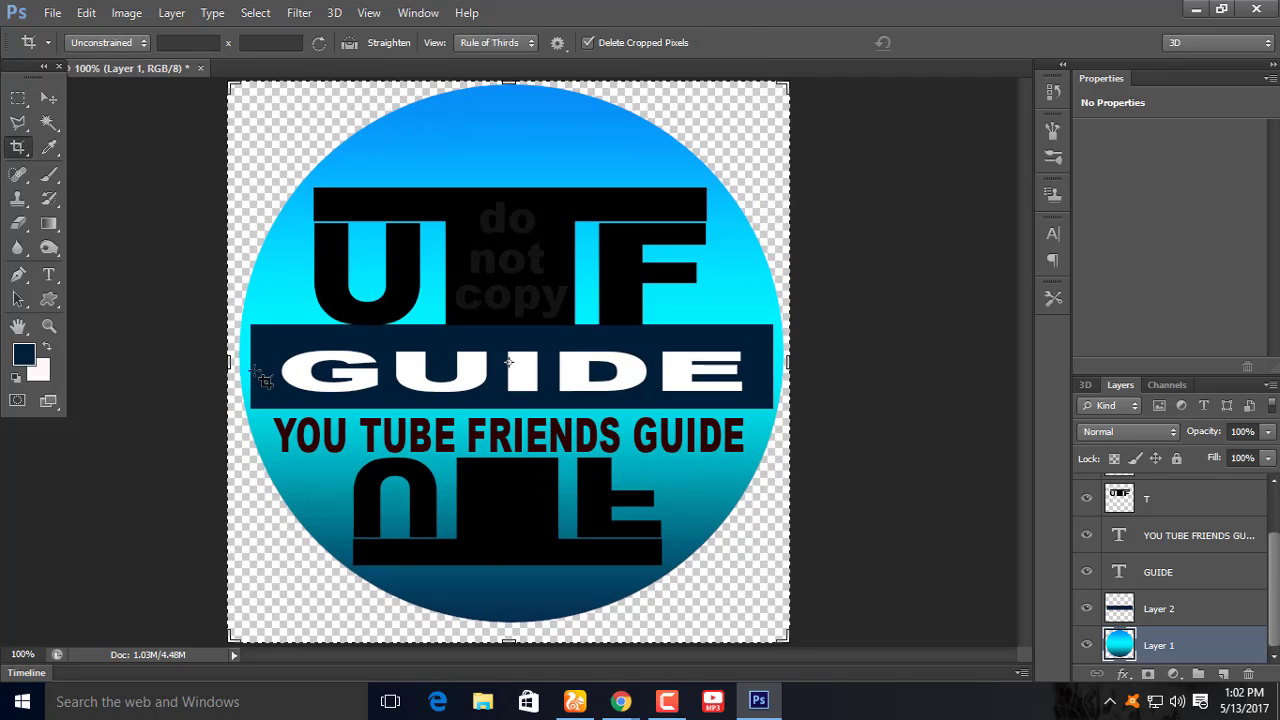
left_click_drag(234, 366, 234, 364)
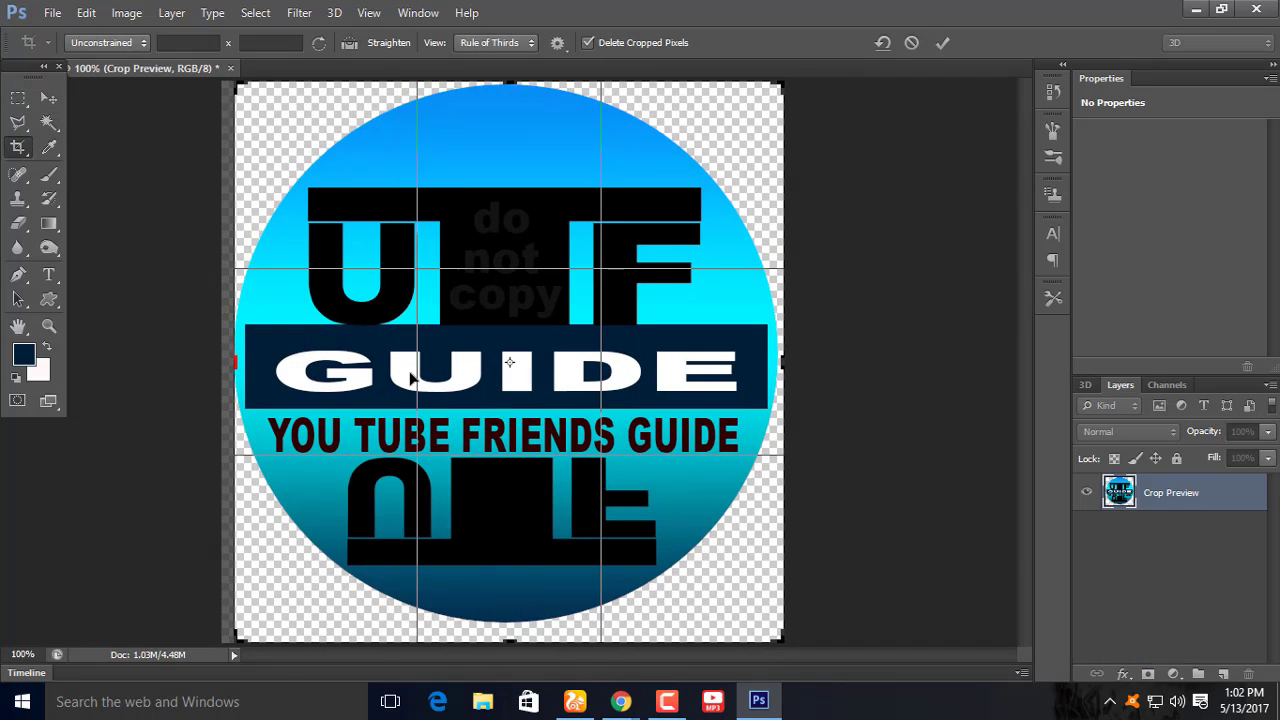
left_click_drag(410, 378, 402, 374)
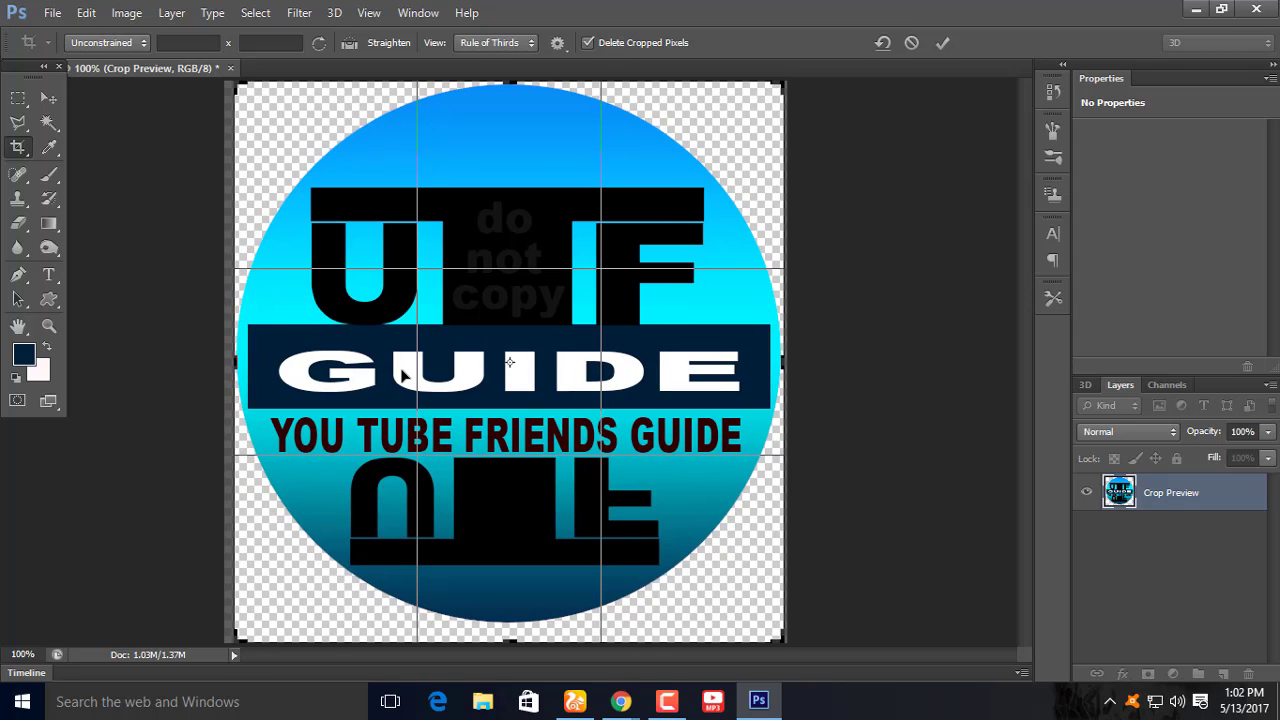
left_click_drag(508, 640, 530, 632)
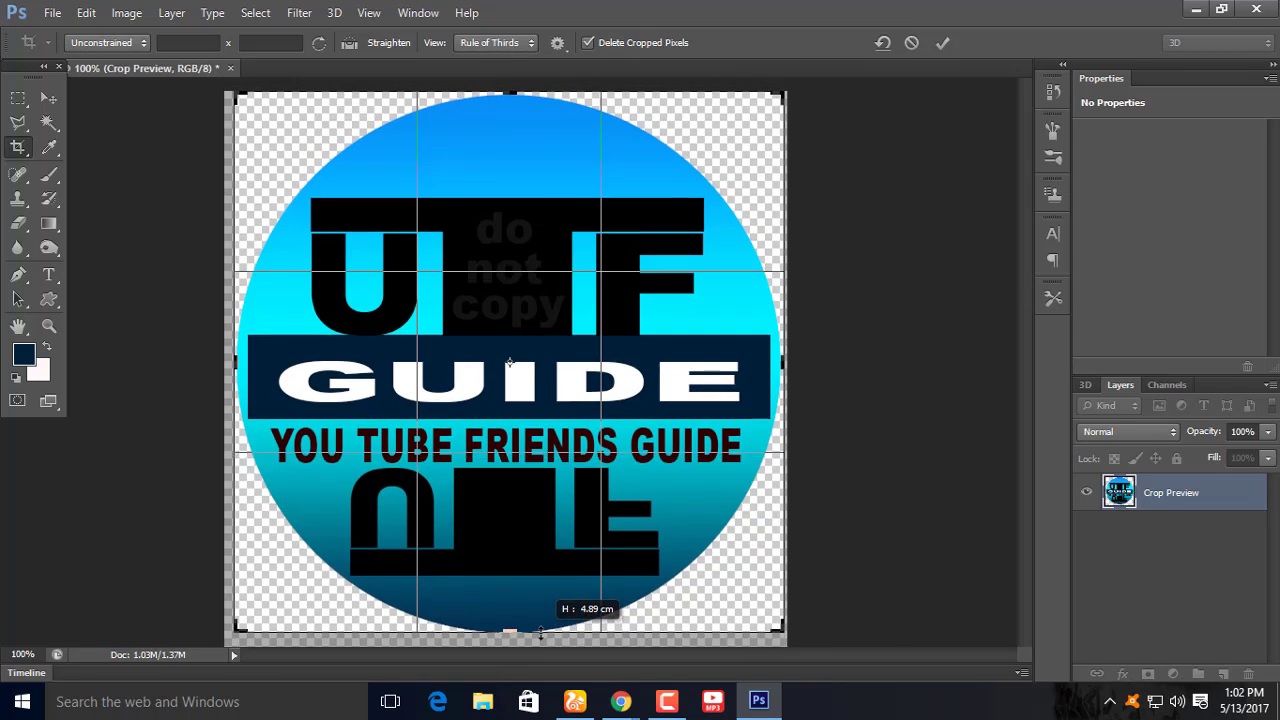
left_click_drag(530, 634, 530, 632)
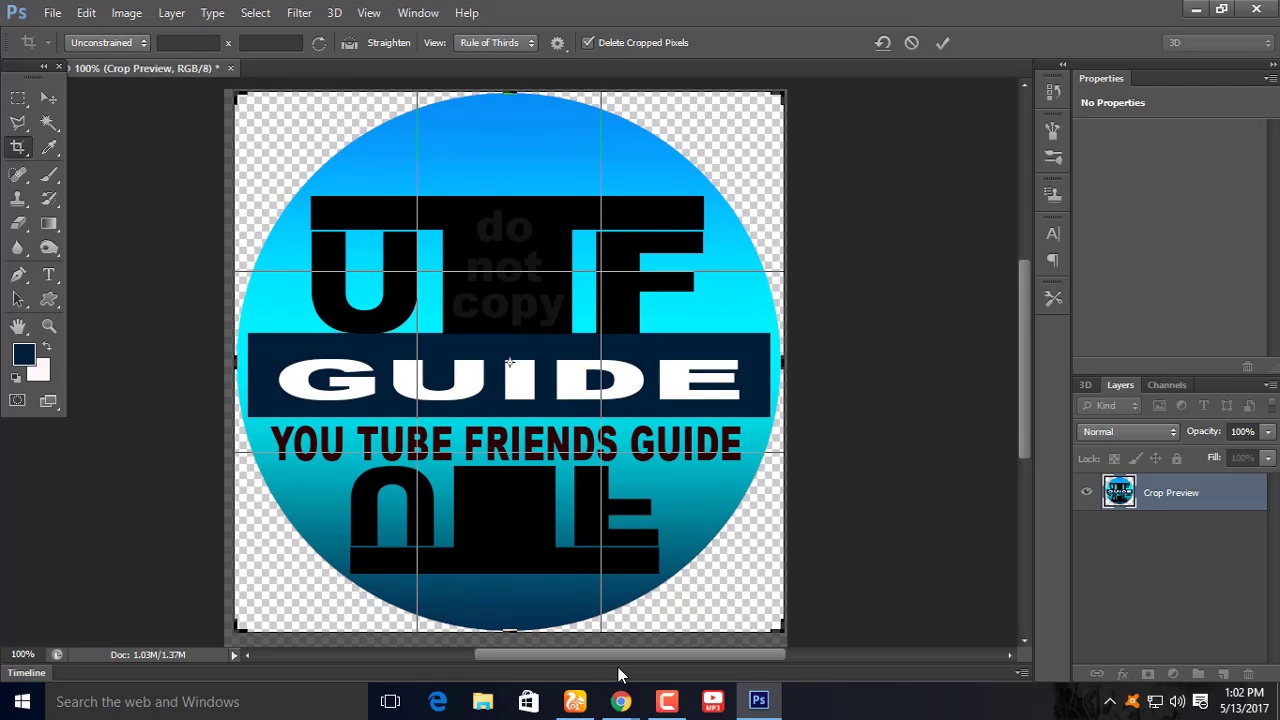
key("Return")
- Save the logo as PNG 'youtube friends guide.png' with default PNG options
left_click(50, 96)
left_click(52, 12)
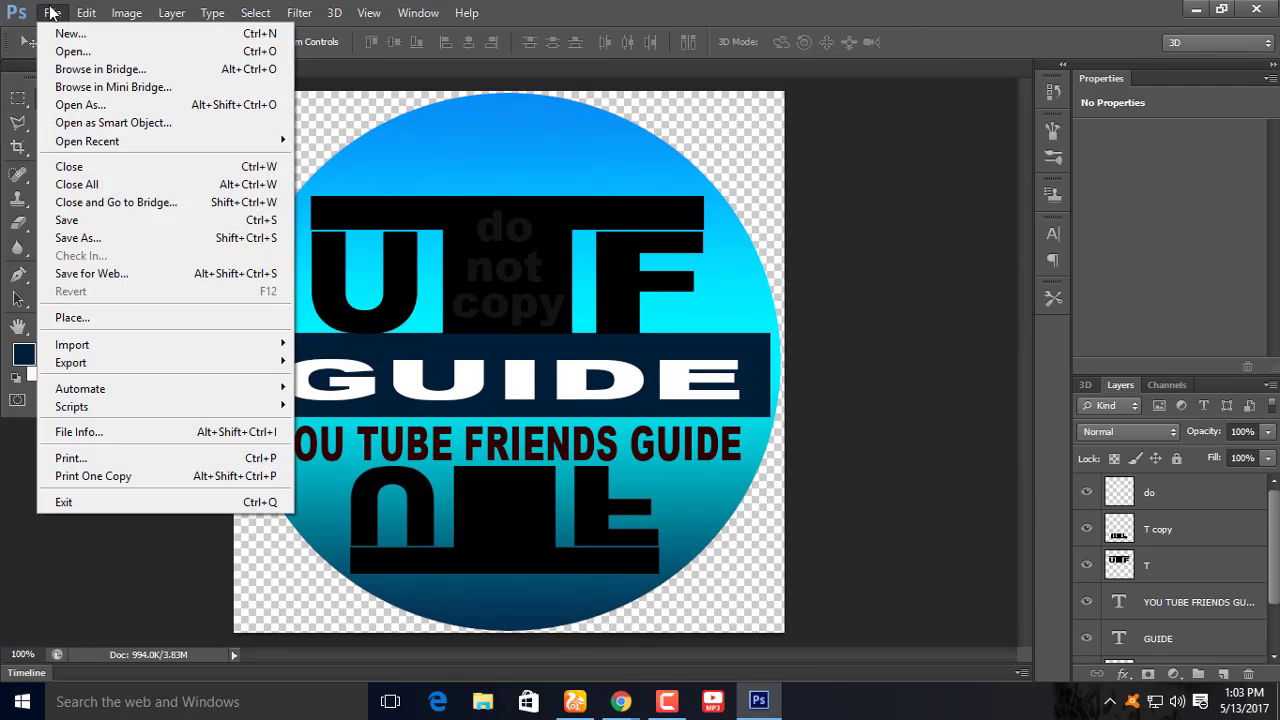
left_click(77, 238)
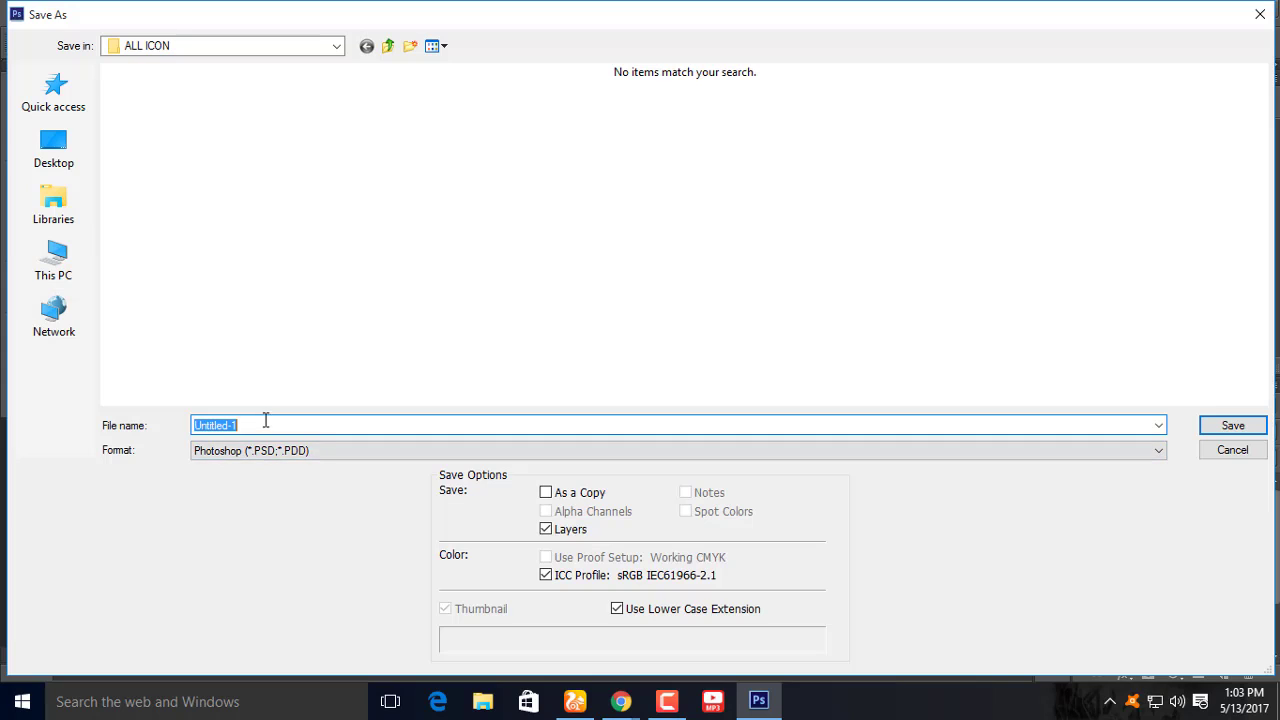
type("youtube")
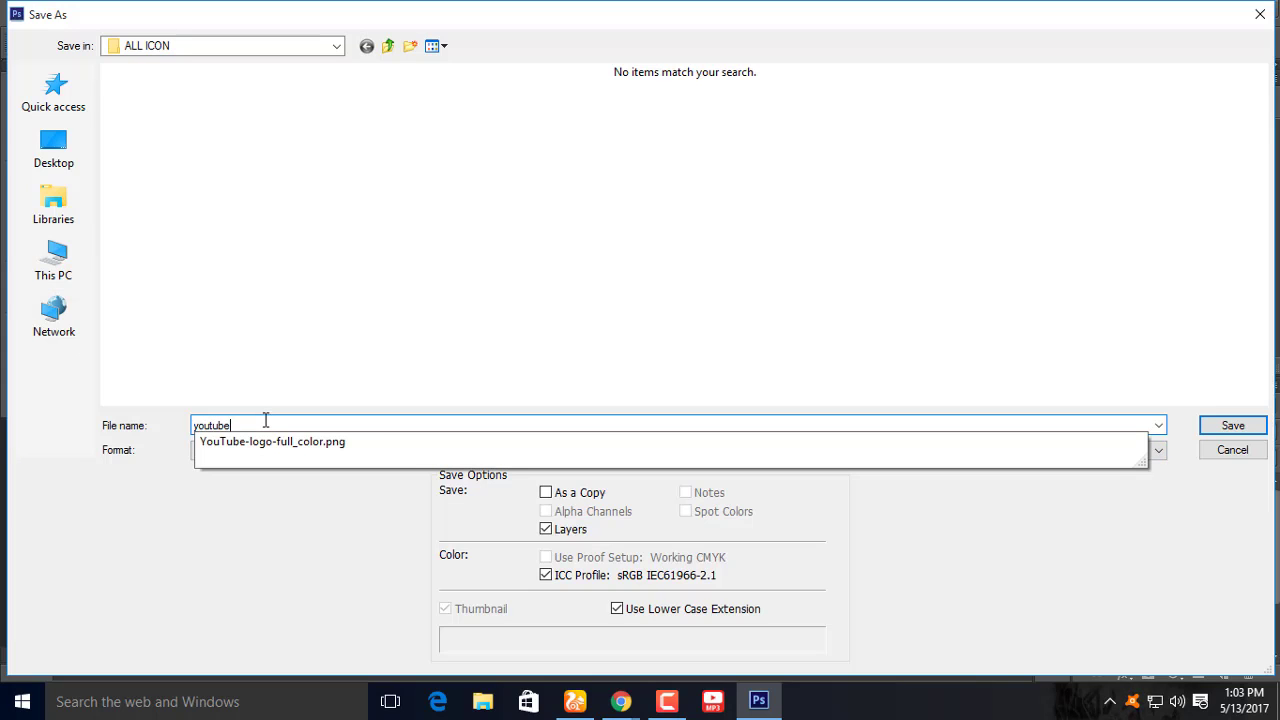
type(" friends guide")
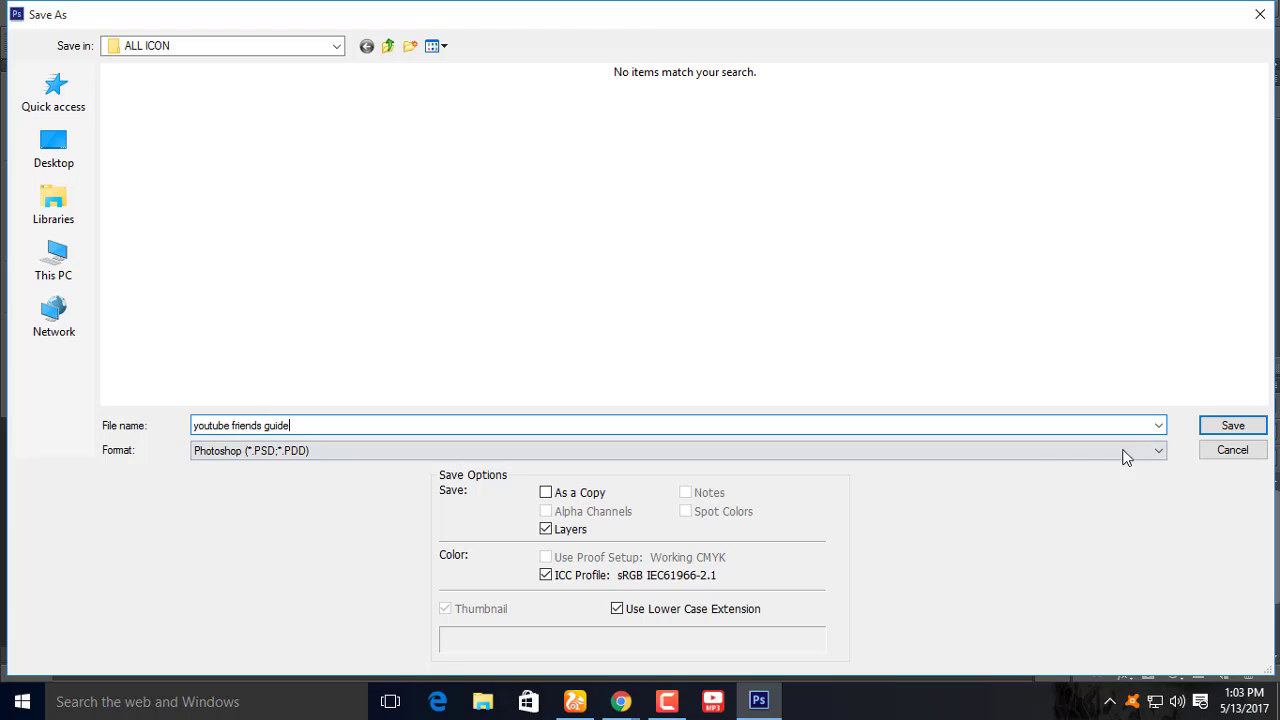
left_click(846, 451)
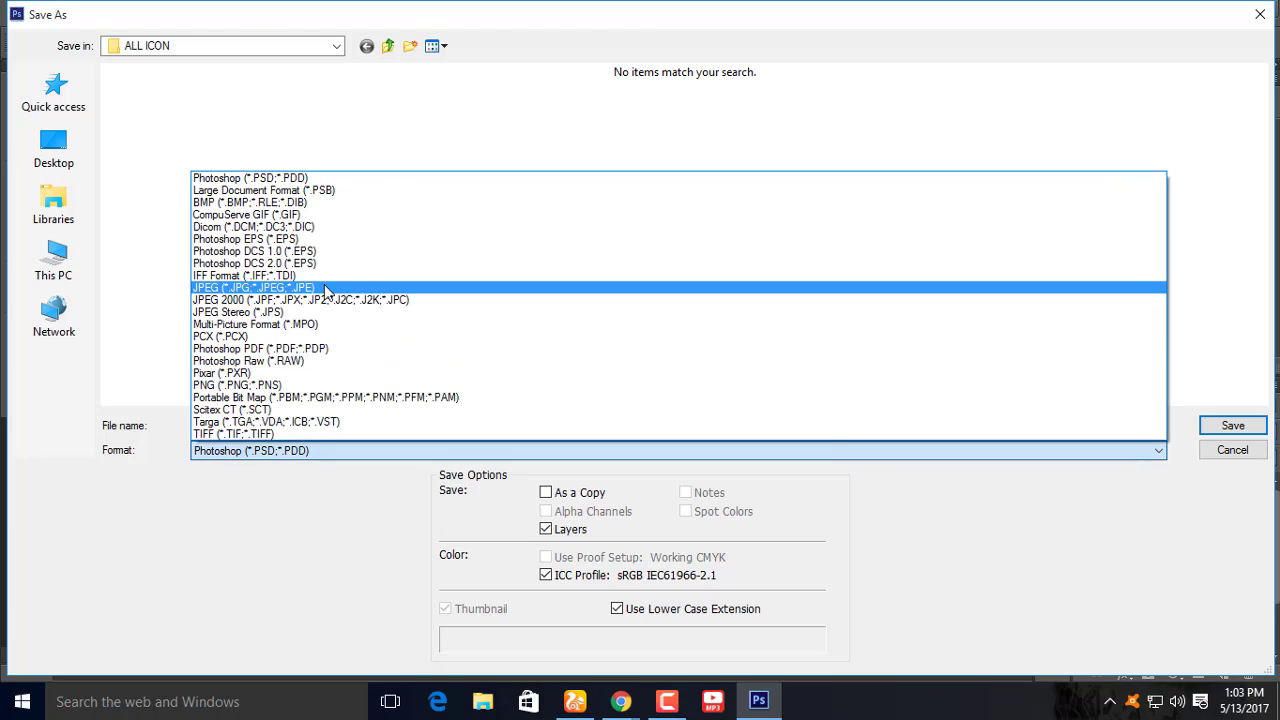
left_click(282, 387)
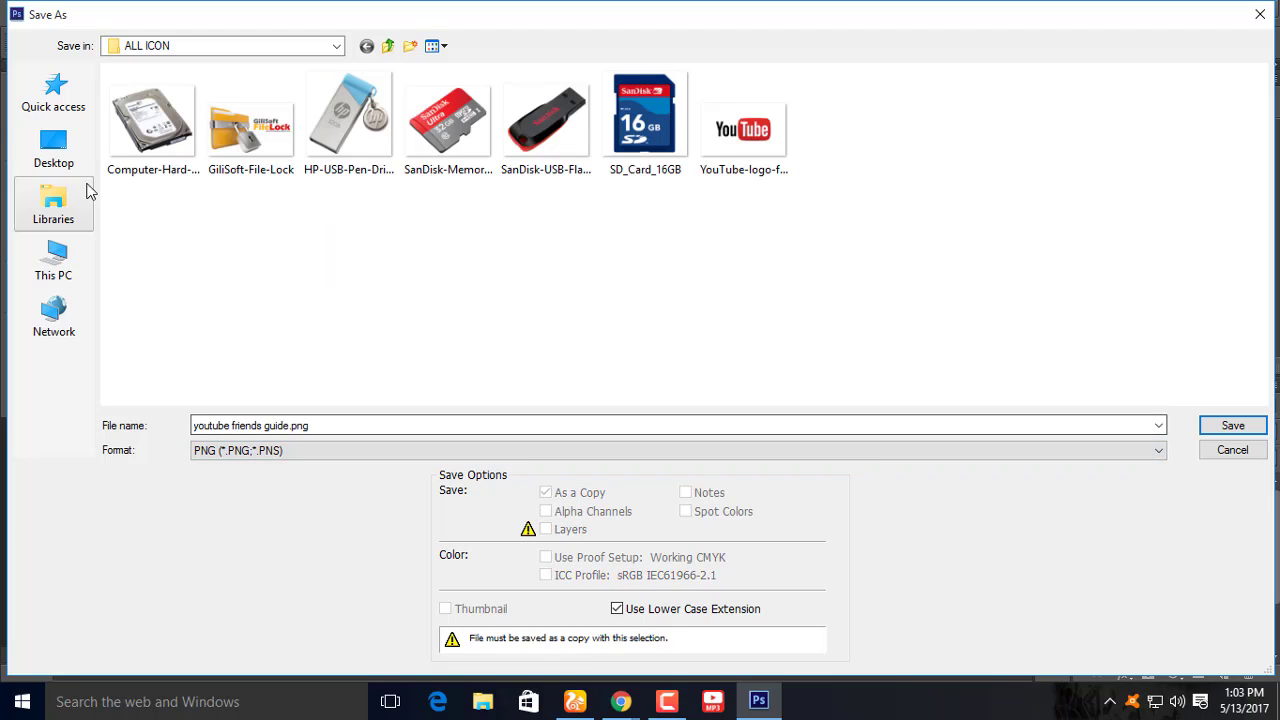
left_click(54, 150)
left_click(1232, 425)
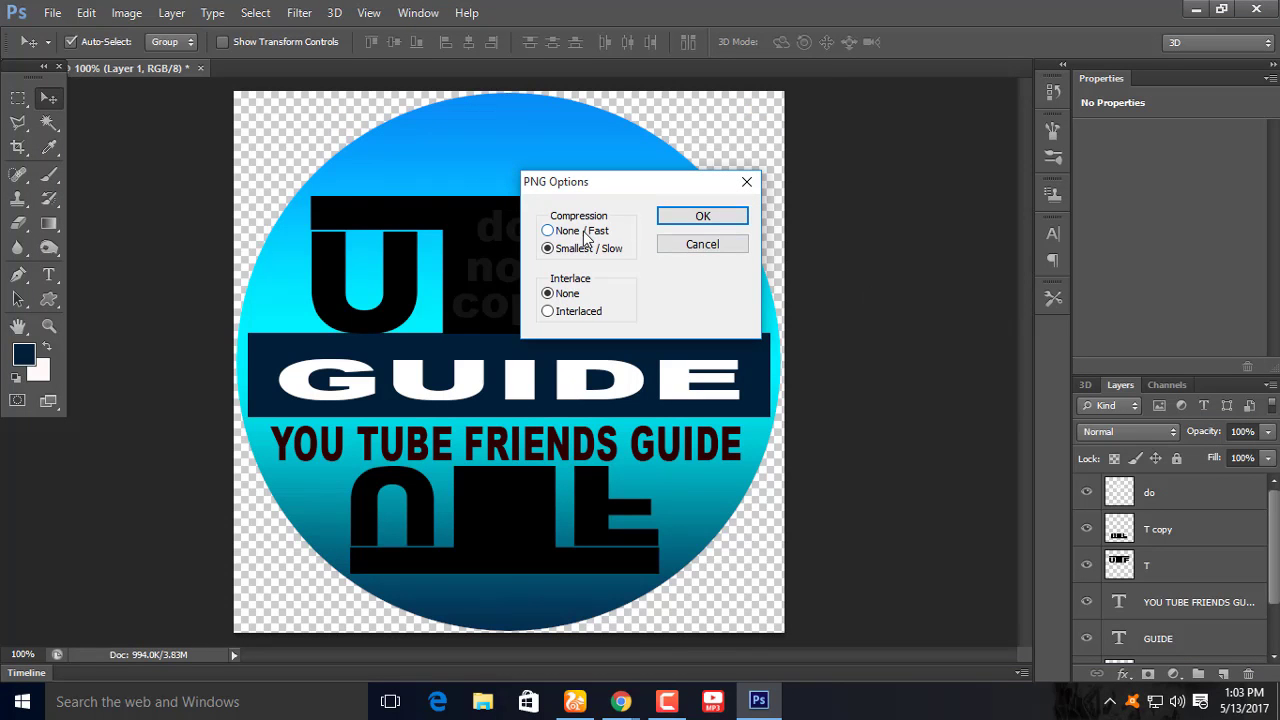
left_click(703, 216)
- Save a layered Photoshop PSD copy of the logo to the Desktop
left_click(52, 12)
left_click(90, 238)
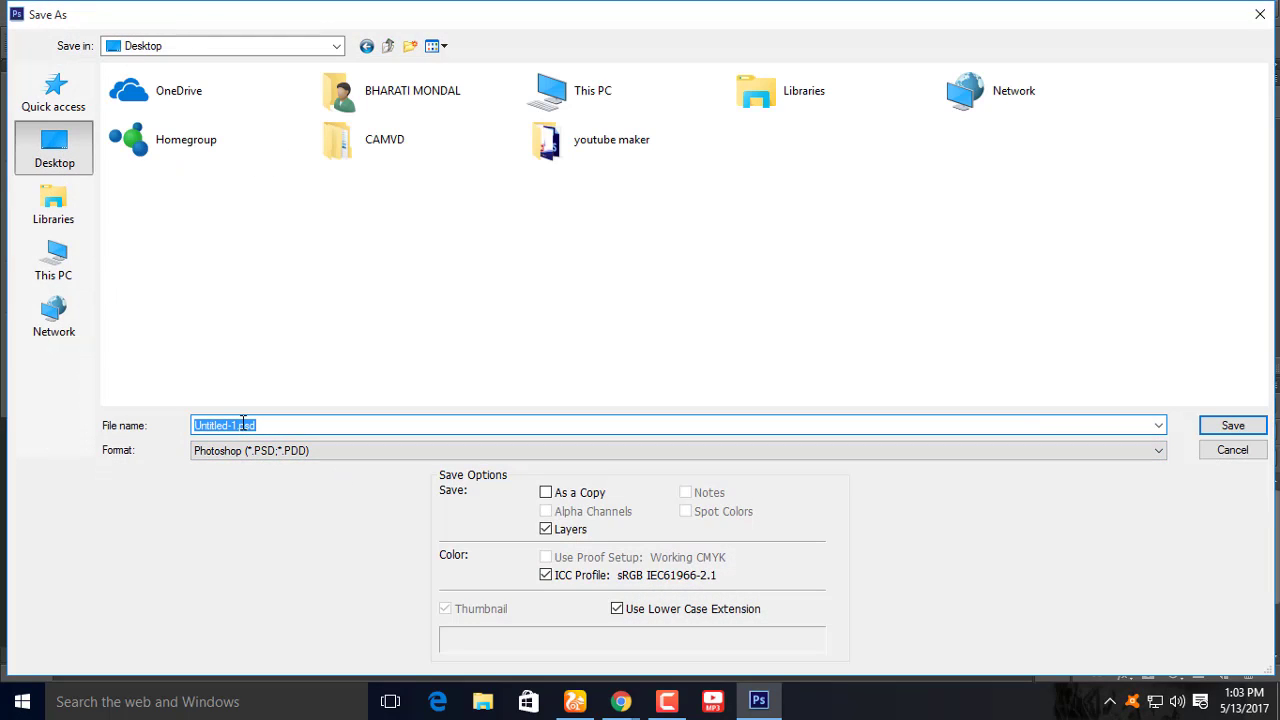
type("ytfg")
key("Return")
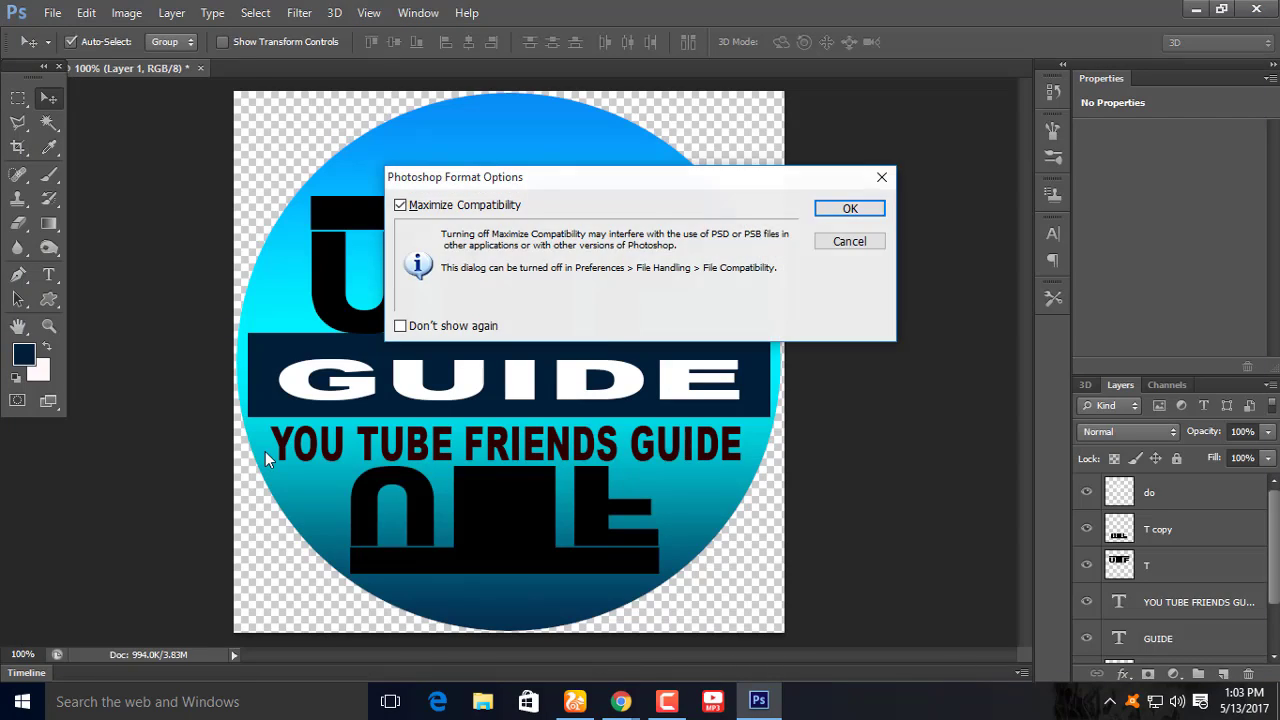